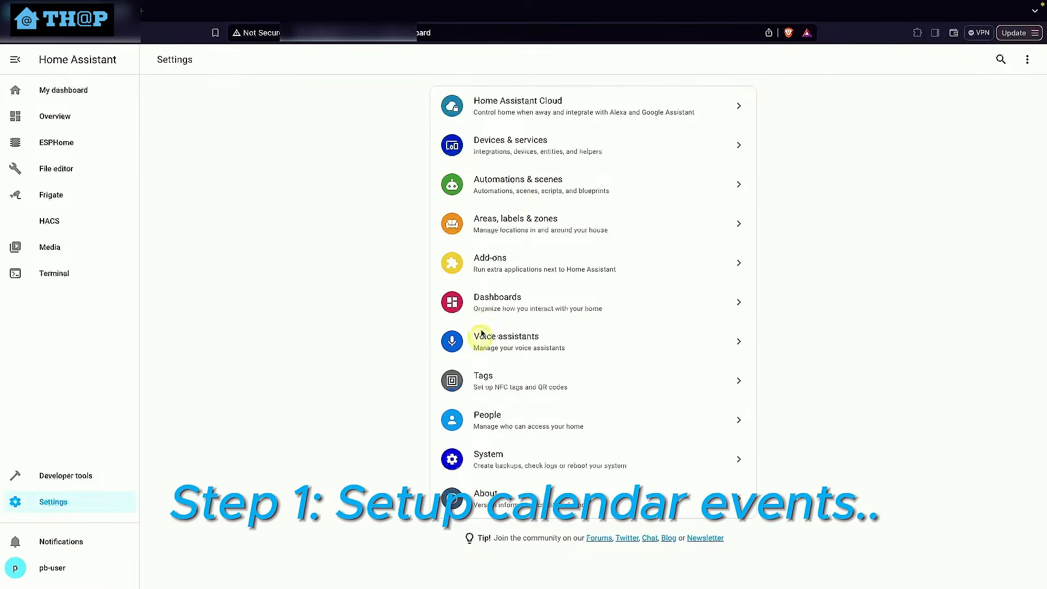
# Start adding the Local Calendar integration from the devices and services settings
pyautogui.click(535, 148)
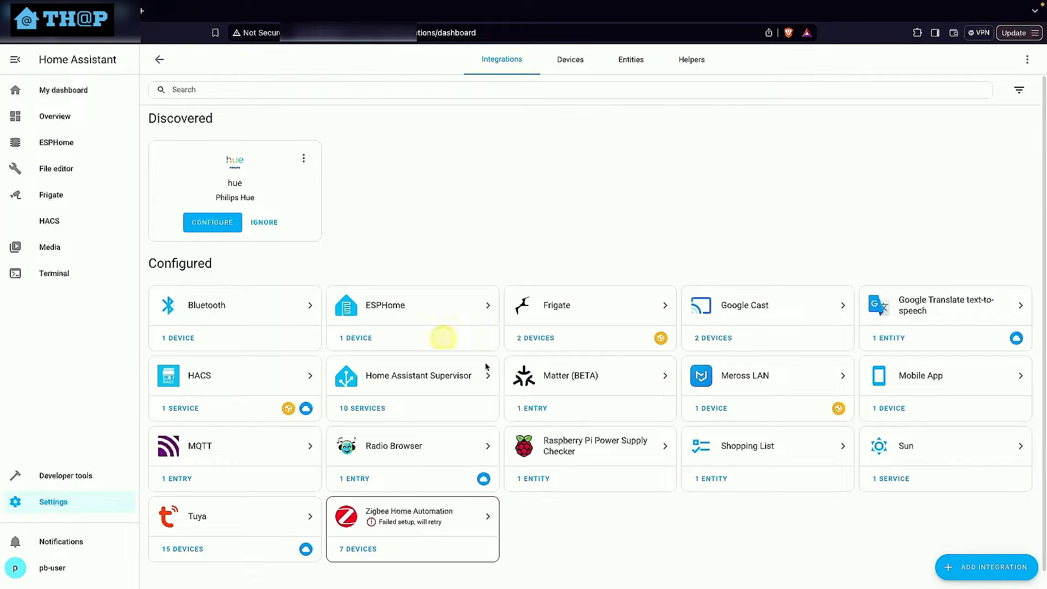
pyautogui.click(987, 573)
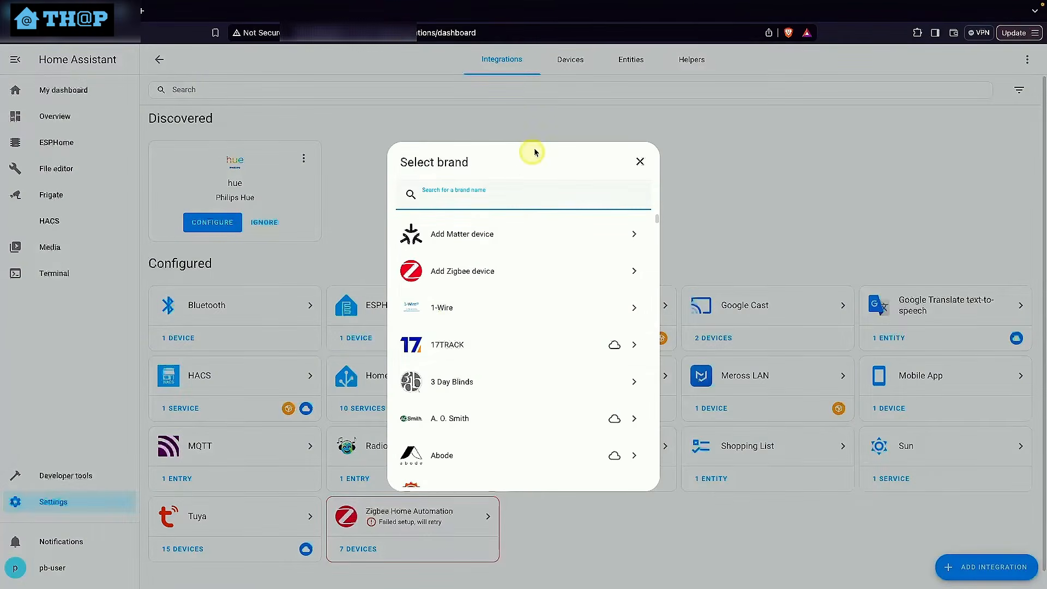
pyautogui.write('calend')
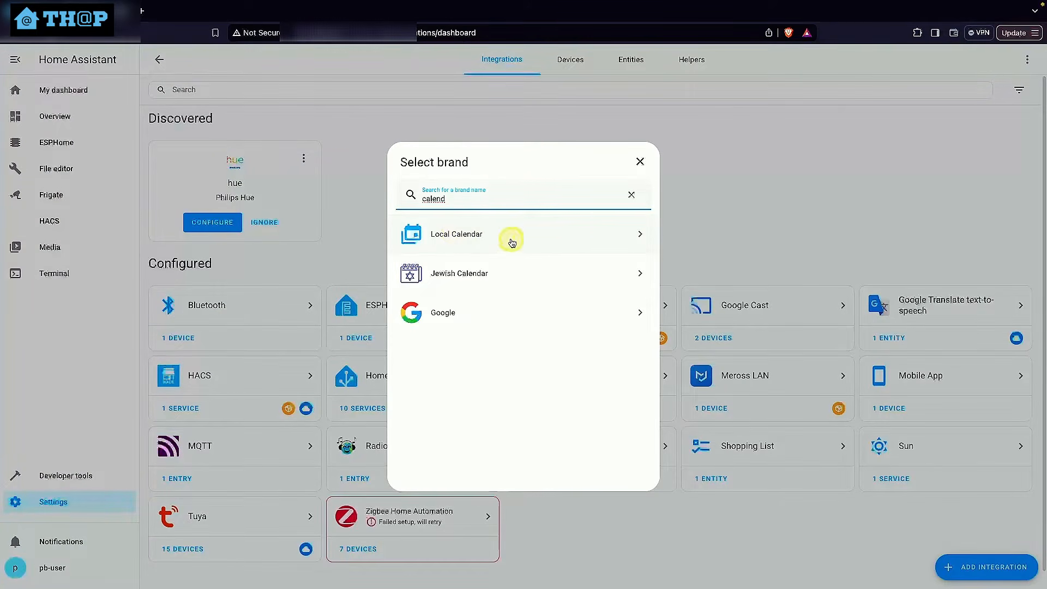
pyautogui.click(487, 238)
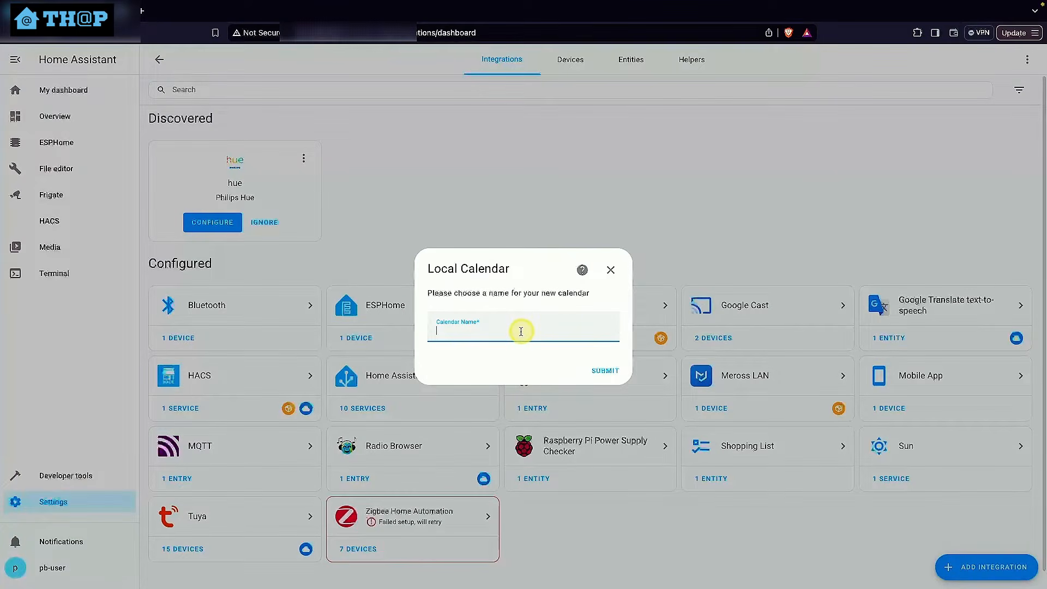
# Name the new local calendar "Green bin collection calendar" and finish its setup
pyautogui.click(521, 332)
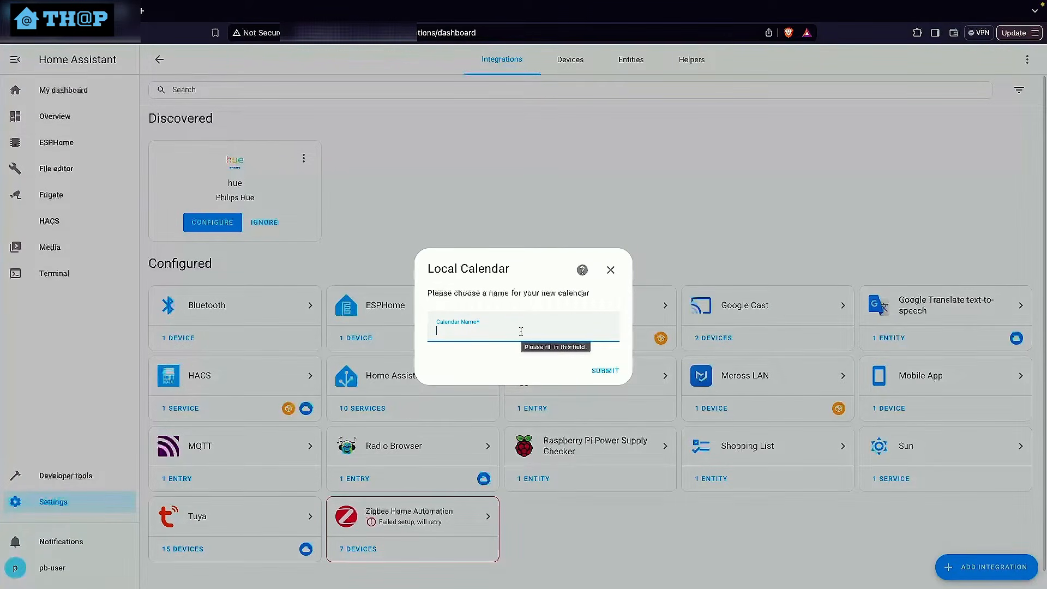
pyautogui.write('Green b')
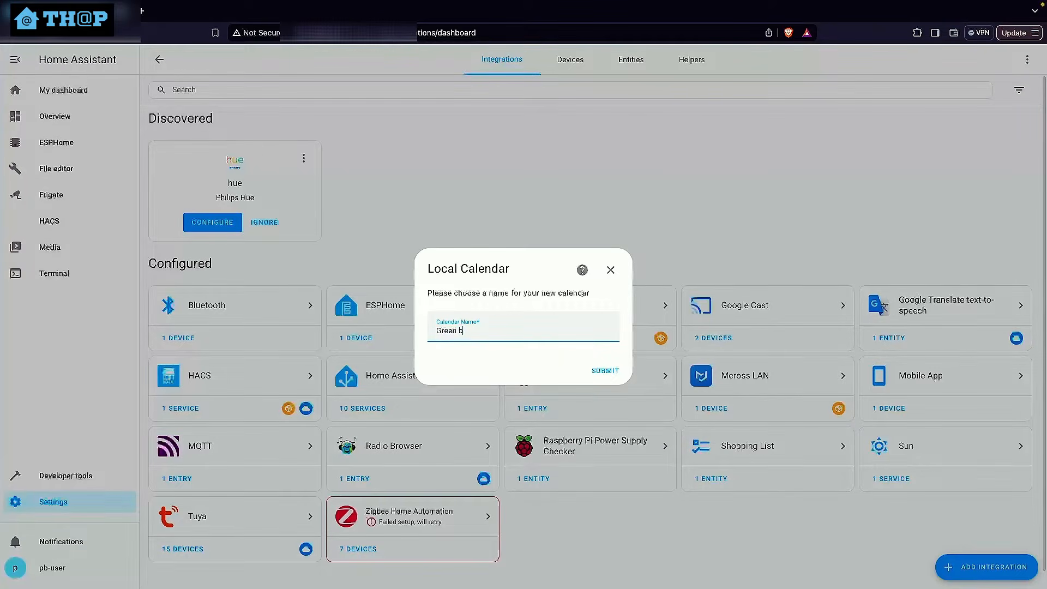
pyautogui.write('in collection calendar')
pyautogui.click(595, 370)
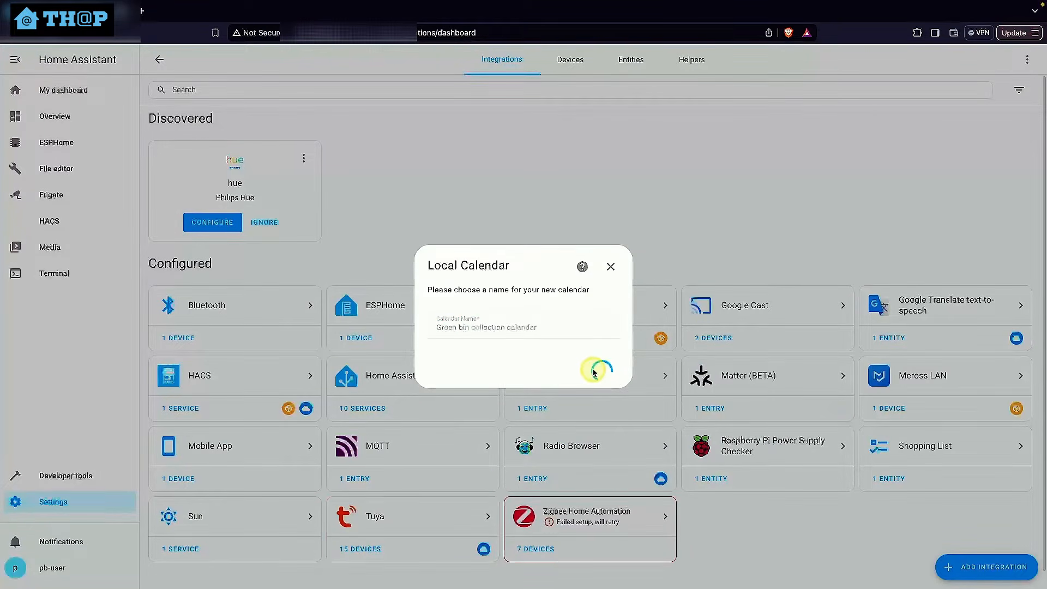
pyautogui.click(606, 345)
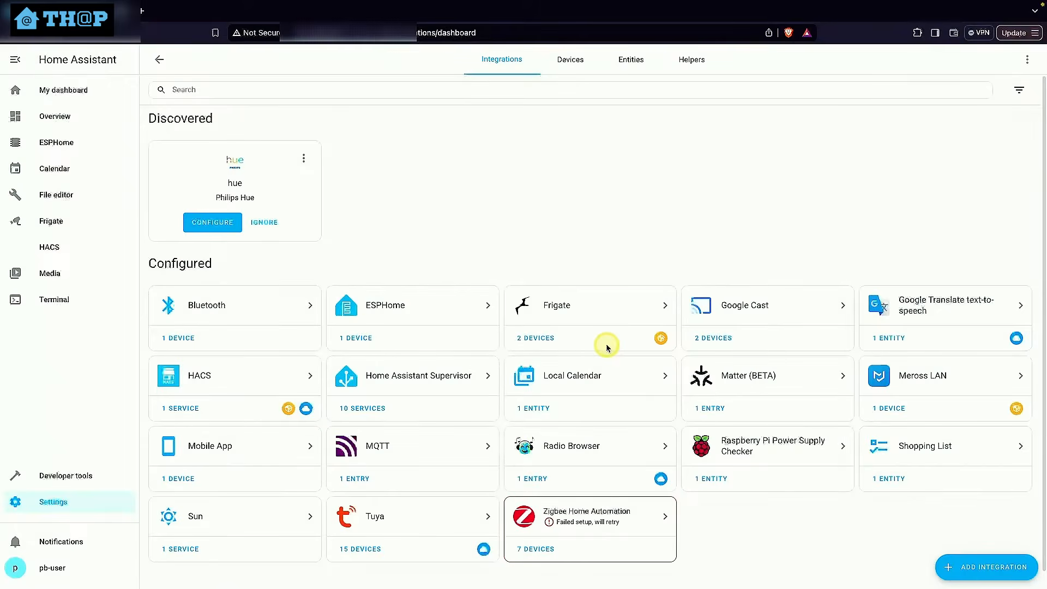
# Add a second entry to the Local Calendar integration, named "Recycle bin collection calendar"
pyautogui.click(535, 419)
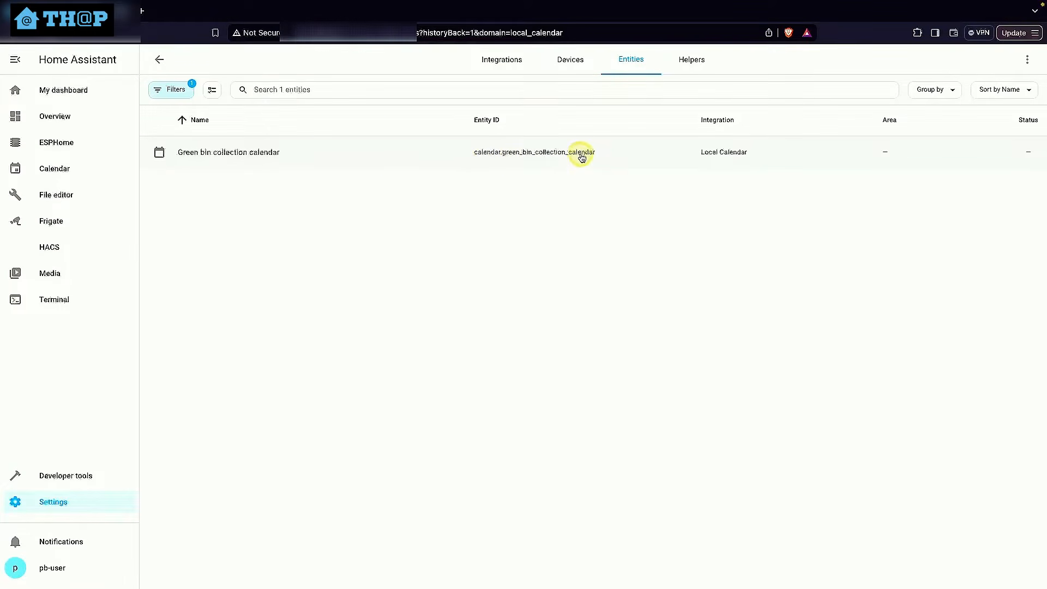
pyautogui.click(159, 60)
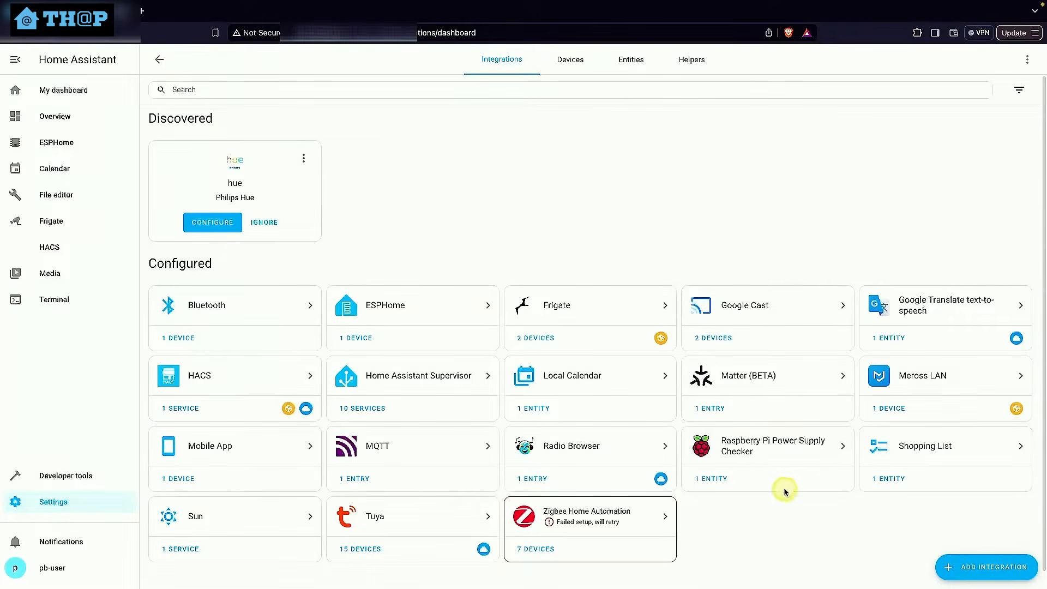
pyautogui.click(604, 383)
pyautogui.click(521, 189)
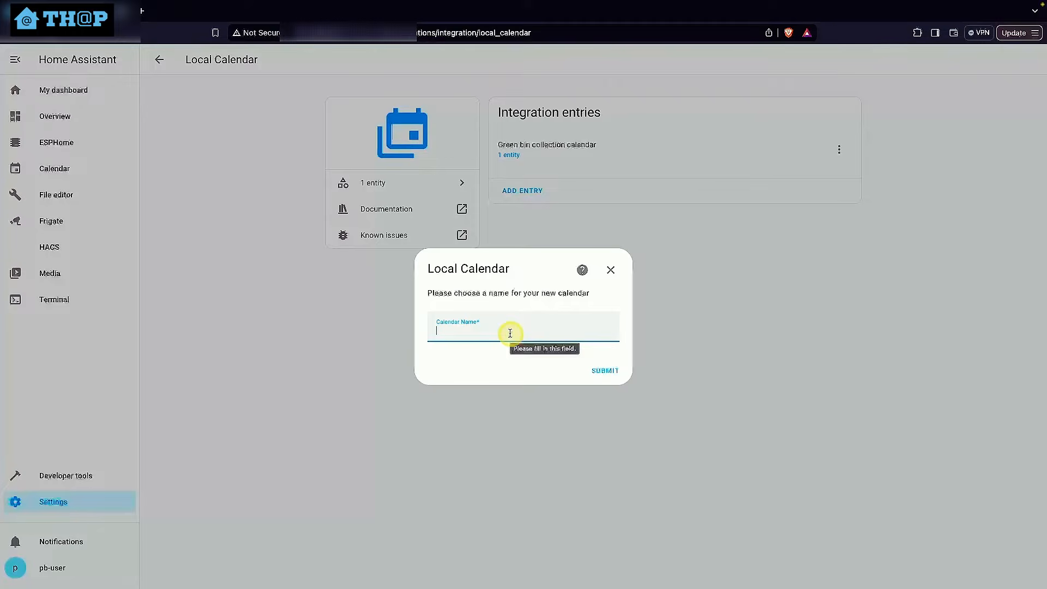
pyautogui.write('Rec')
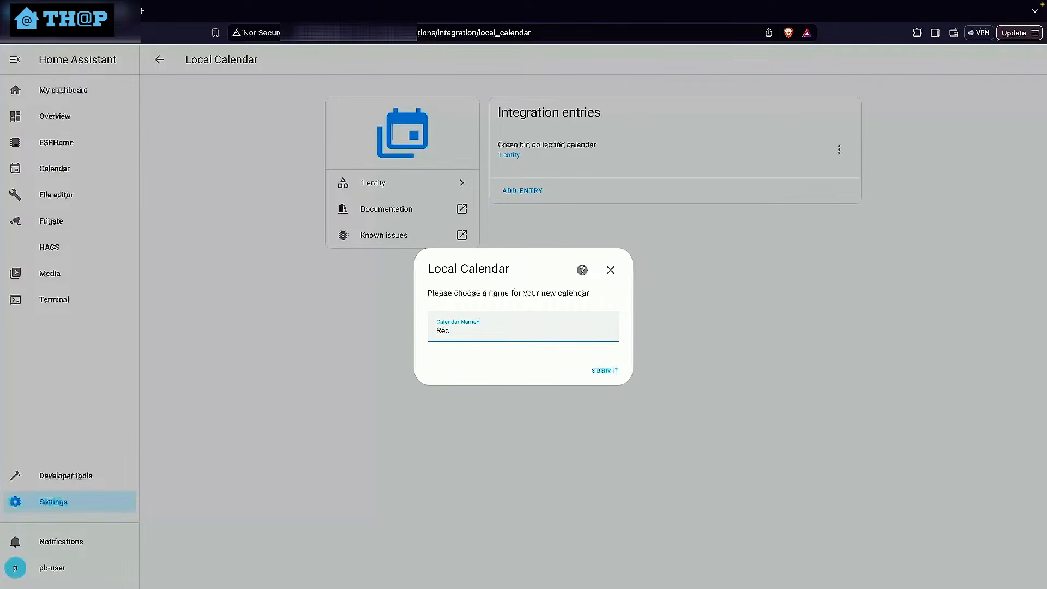
pyautogui.write('ycle bin collection calendar')
pyautogui.click(608, 369)
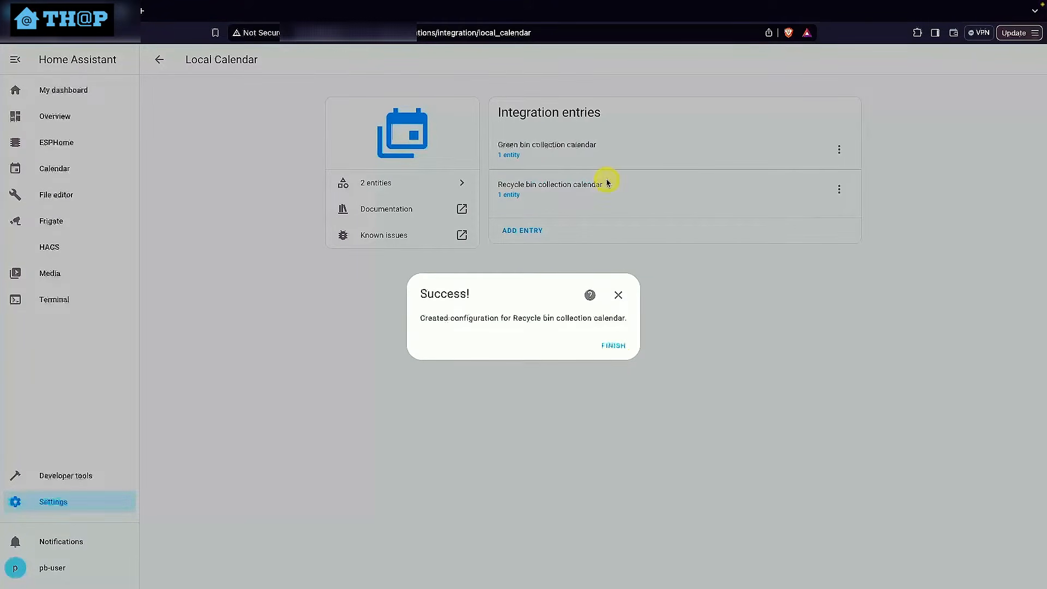
pyautogui.click(611, 345)
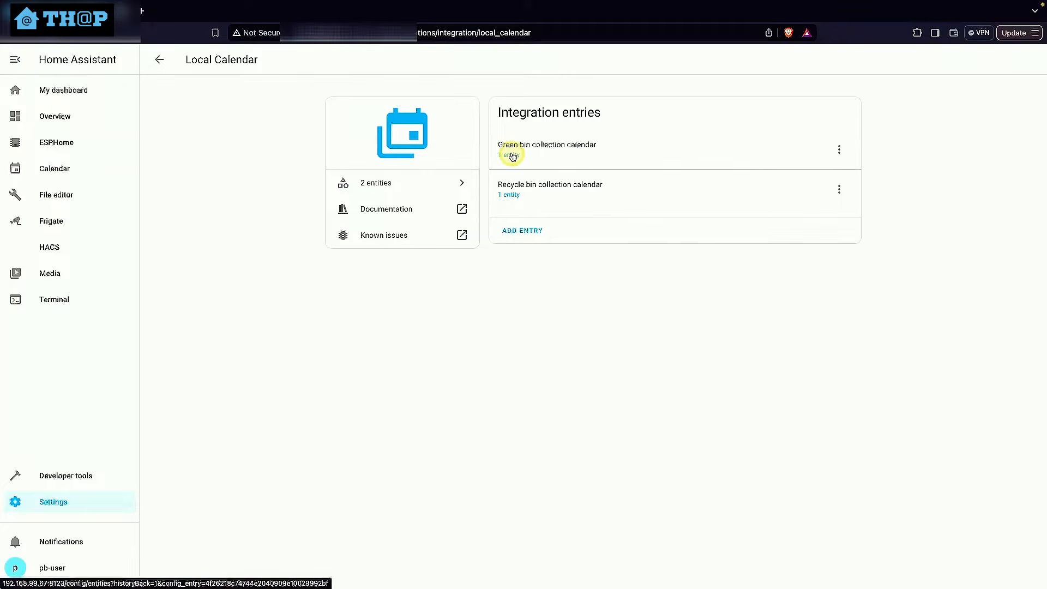
# In the calendar view, hide the recycle bin calendar and start a new event with the summary "Green bin collection"
pyautogui.click(54, 172)
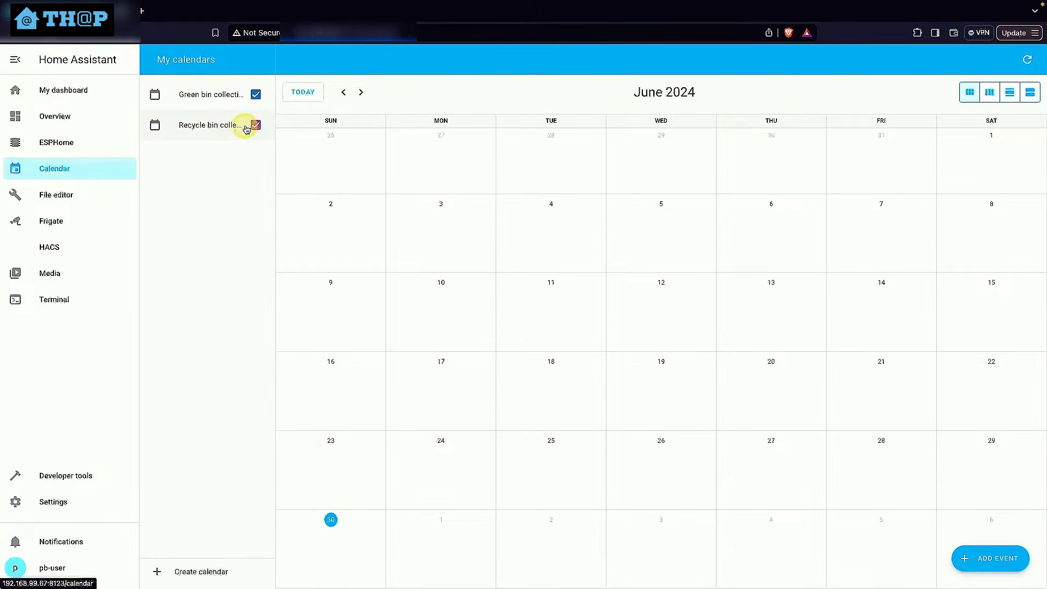
pyautogui.click(256, 125)
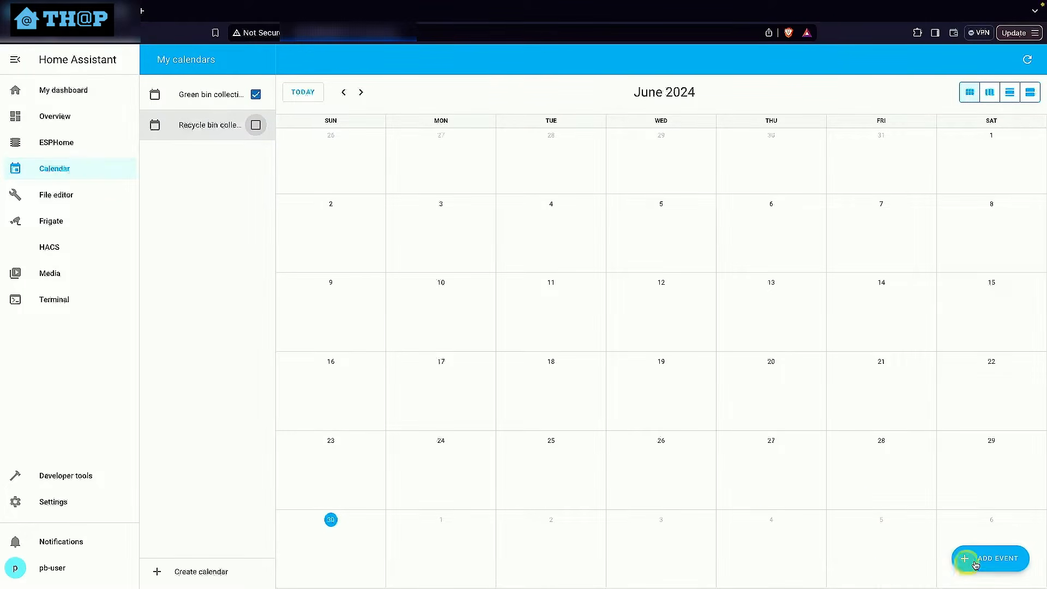
pyautogui.click(966, 559)
pyautogui.write('Green bin cokkec')
pyautogui.press('BackSpace')
pyautogui.press('BackSpace')
pyautogui.press('BackSpace')
pyautogui.write('llection')
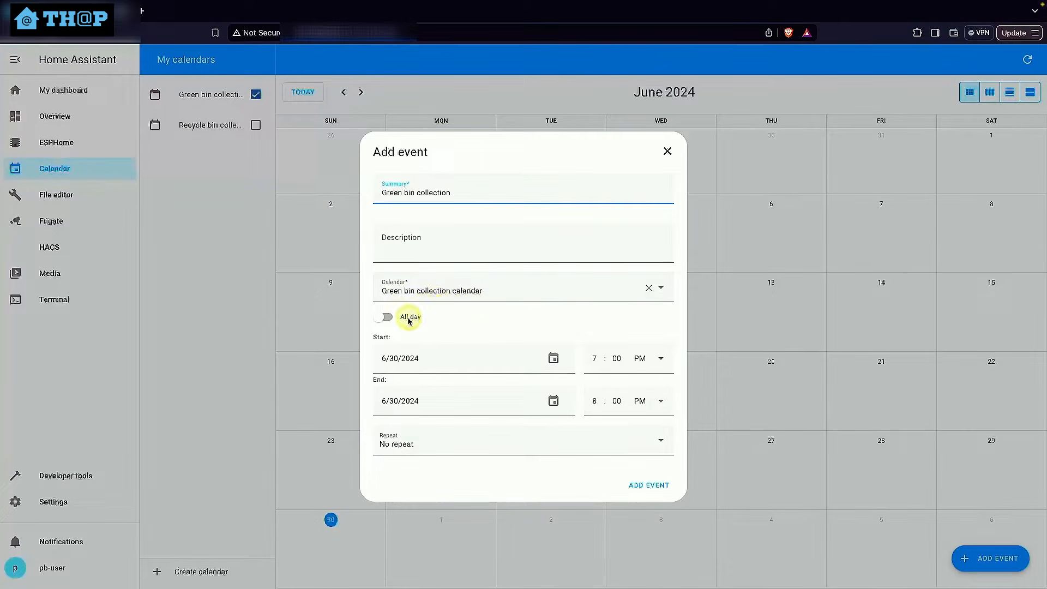
# Set the green bin event's date to 7/4/2024 and its end time to 10:00 PM
pyautogui.click(554, 358)
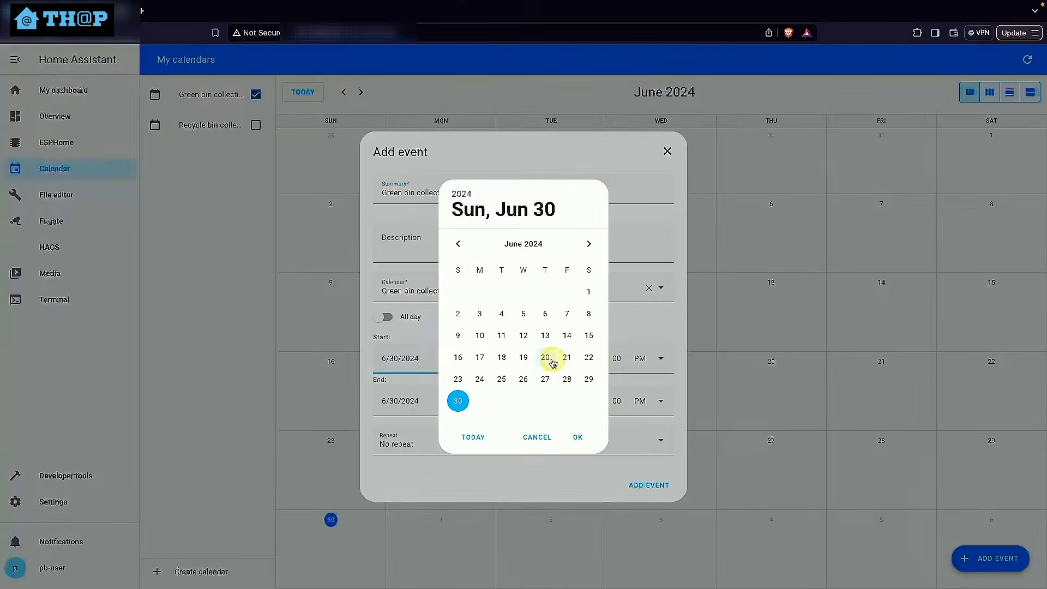
pyautogui.click(589, 244)
pyautogui.click(544, 291)
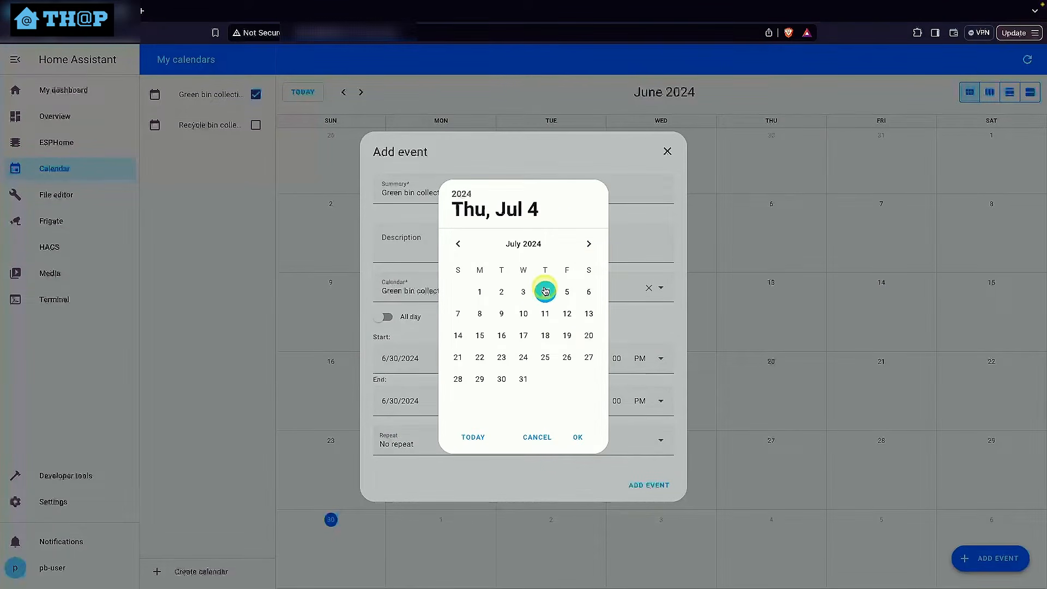
pyautogui.click(576, 436)
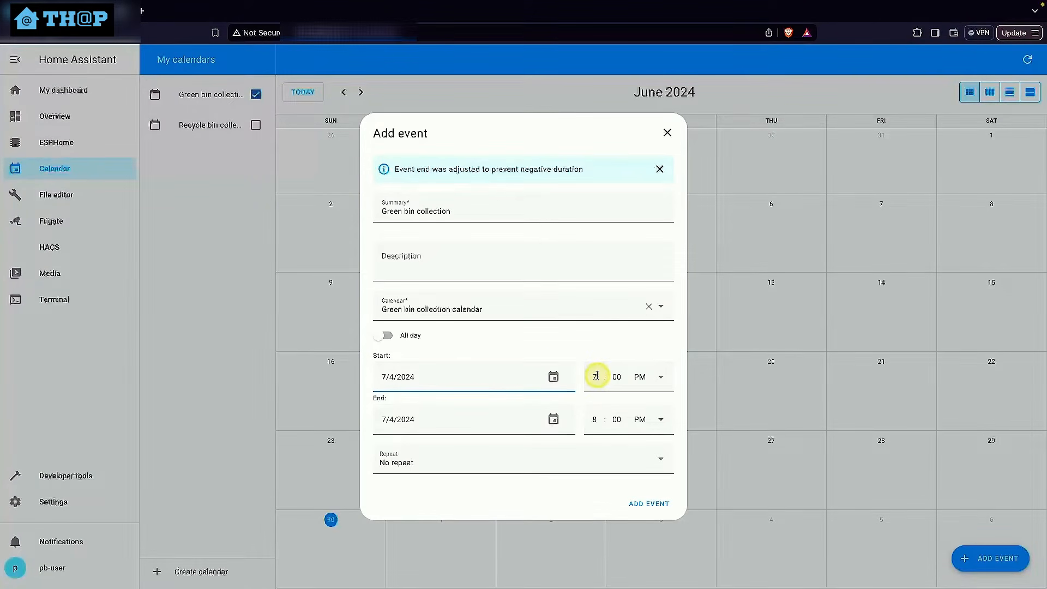
pyautogui.click(595, 419)
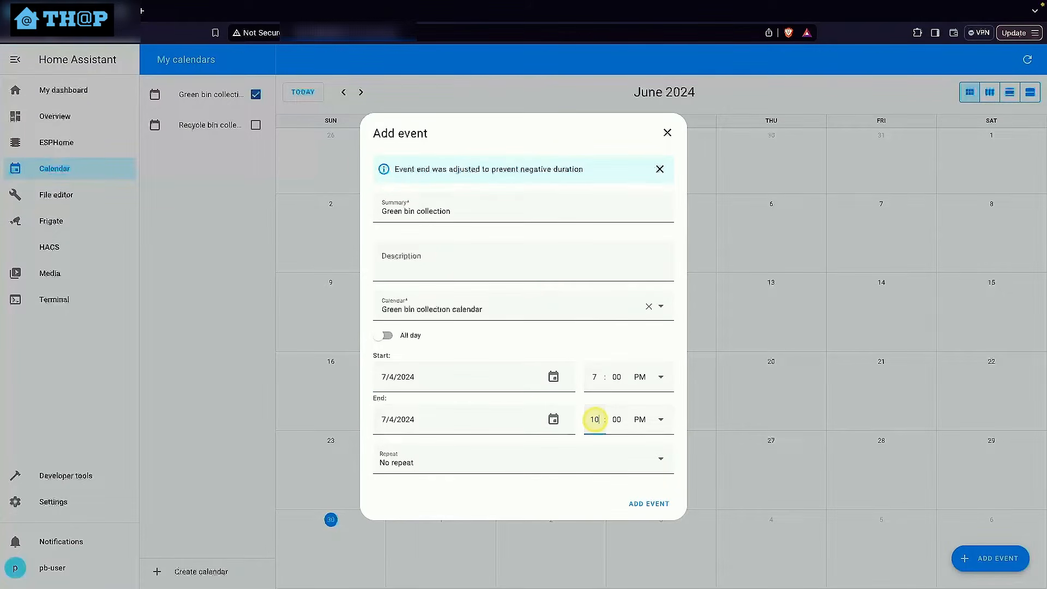
# Make the green bin event repeat weekly at an interval of 2 weeks and add it to the calendar
pyautogui.click(416, 456)
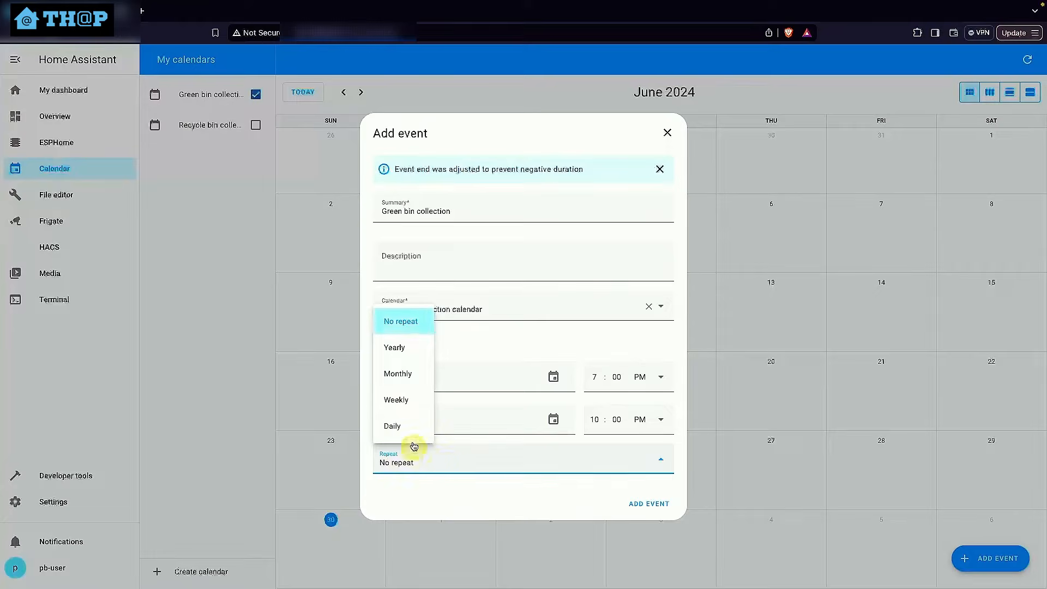
pyautogui.click(400, 399)
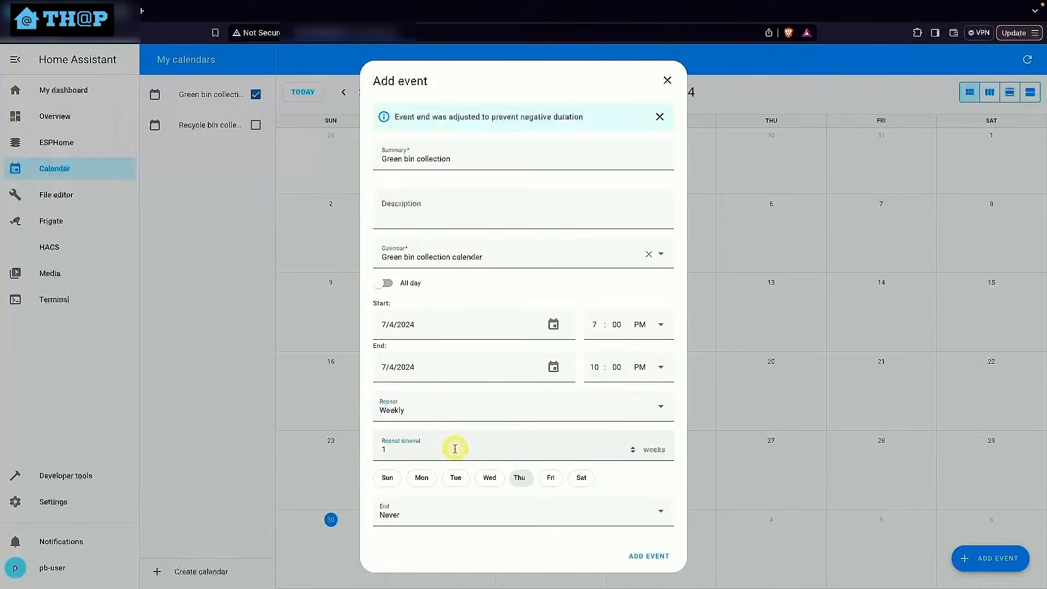
pyautogui.click(385, 448)
pyautogui.write('1')
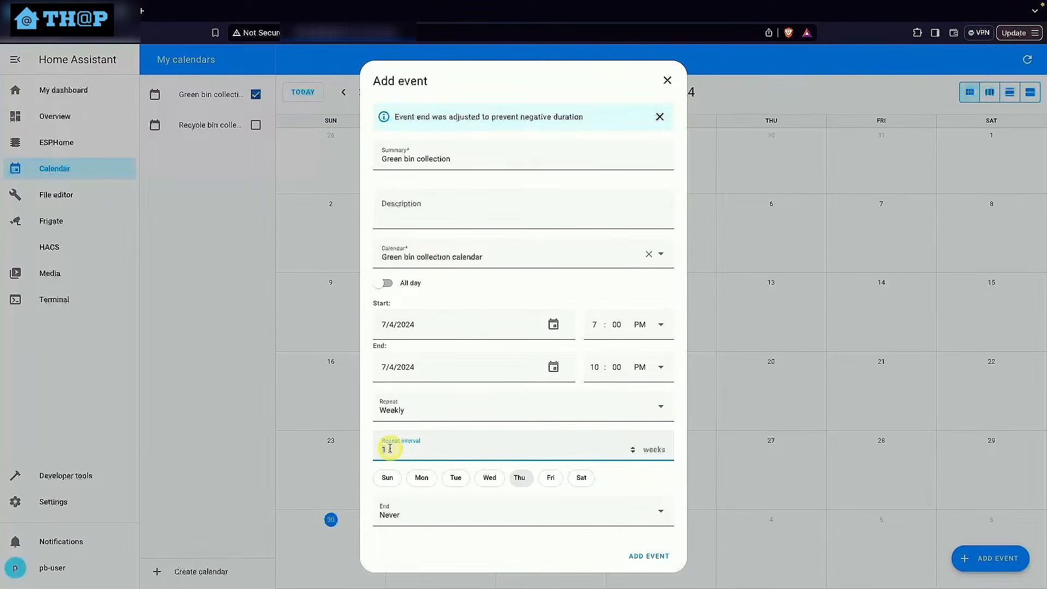
pyautogui.press('BackSpace')
pyautogui.write('2')
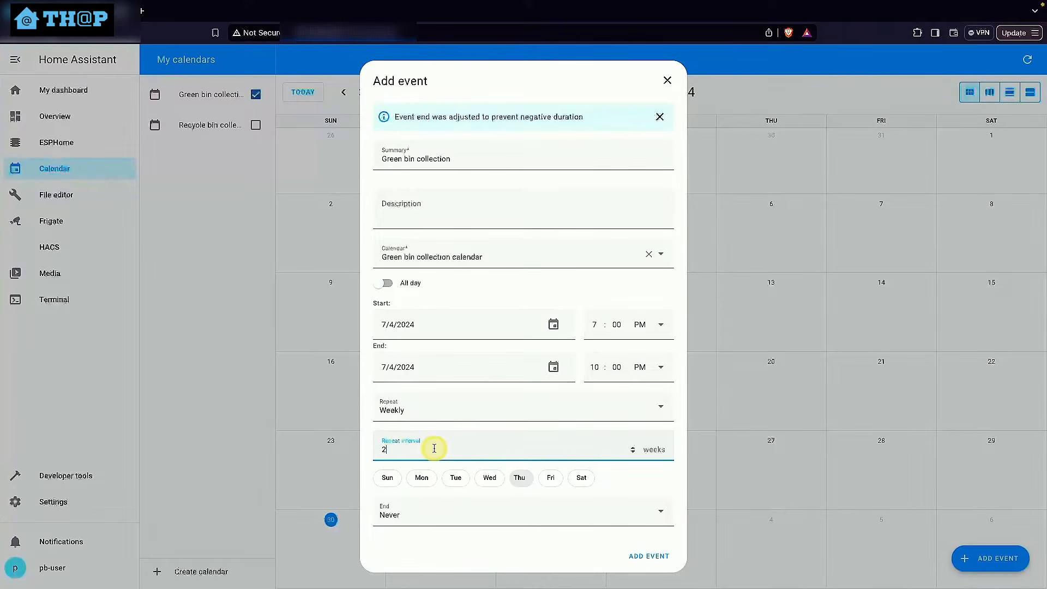
pyautogui.click(652, 478)
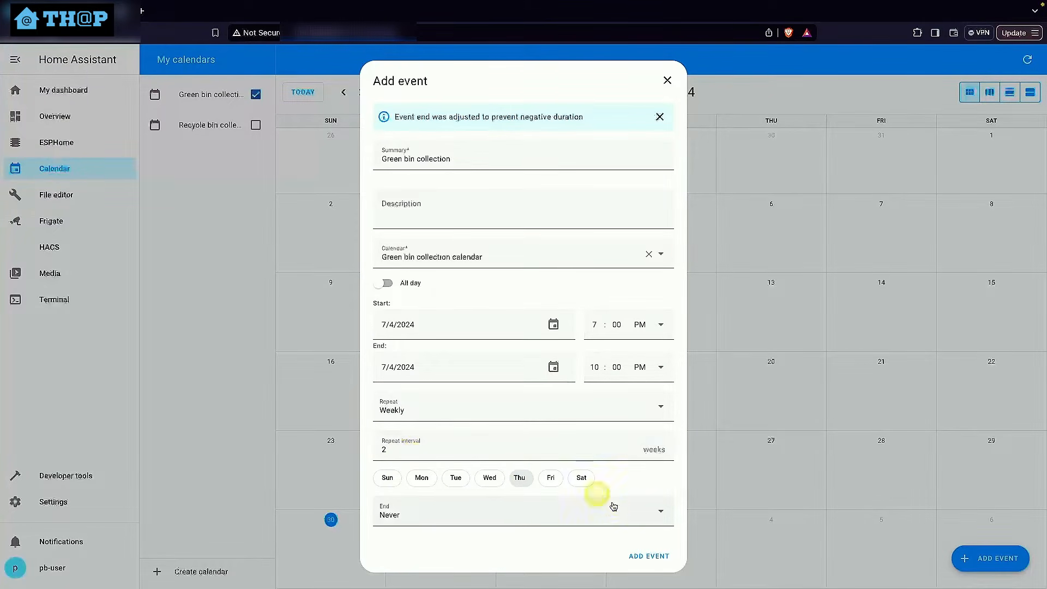
pyautogui.click(655, 557)
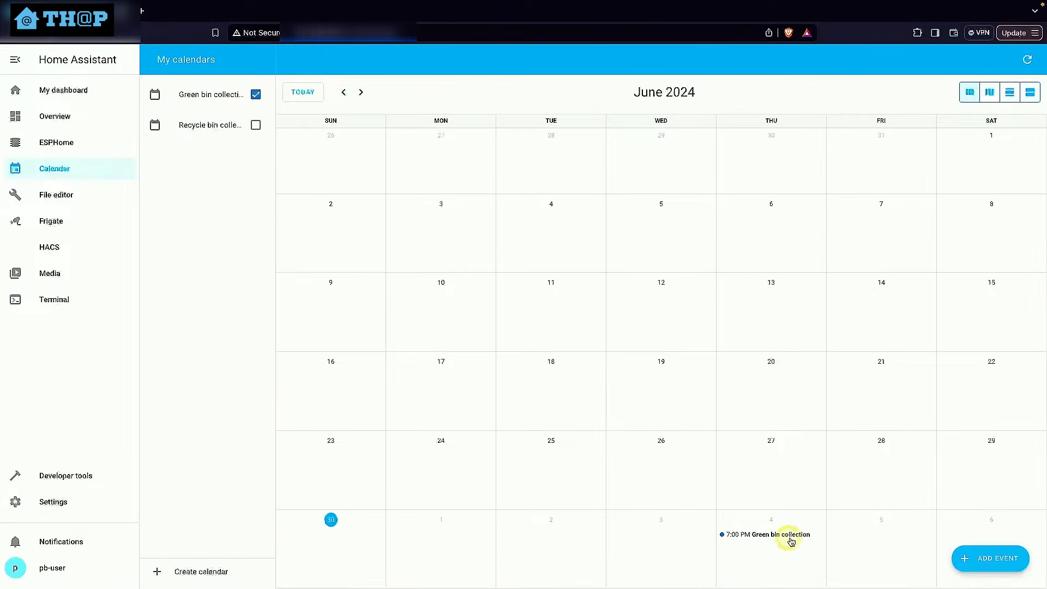
# Check the green bin event's occurrences in July 2024, and display only the recycle bin calendar in the June view
pyautogui.click(361, 93)
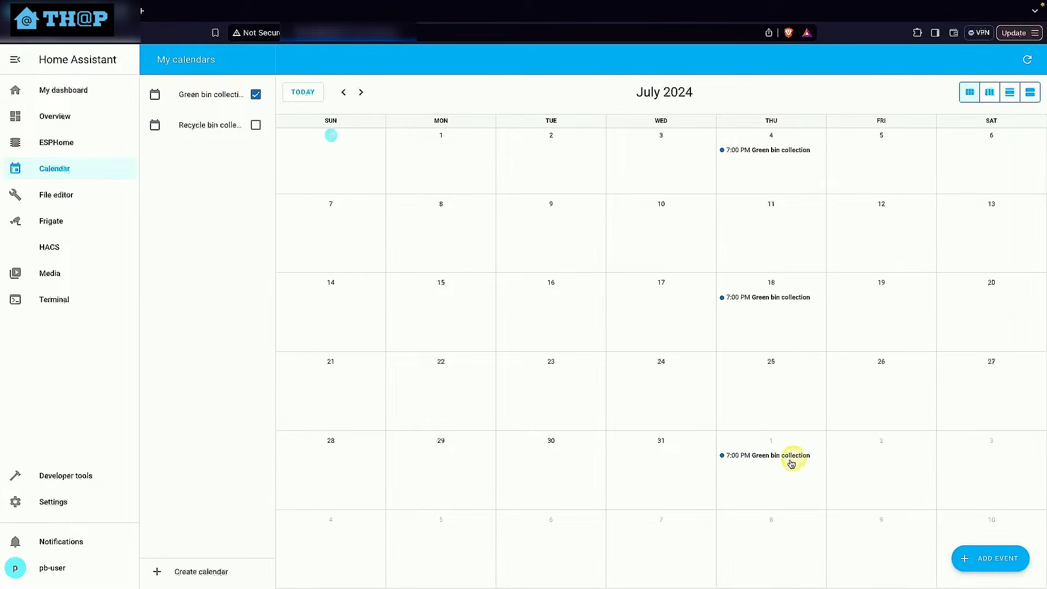
pyautogui.click(342, 94)
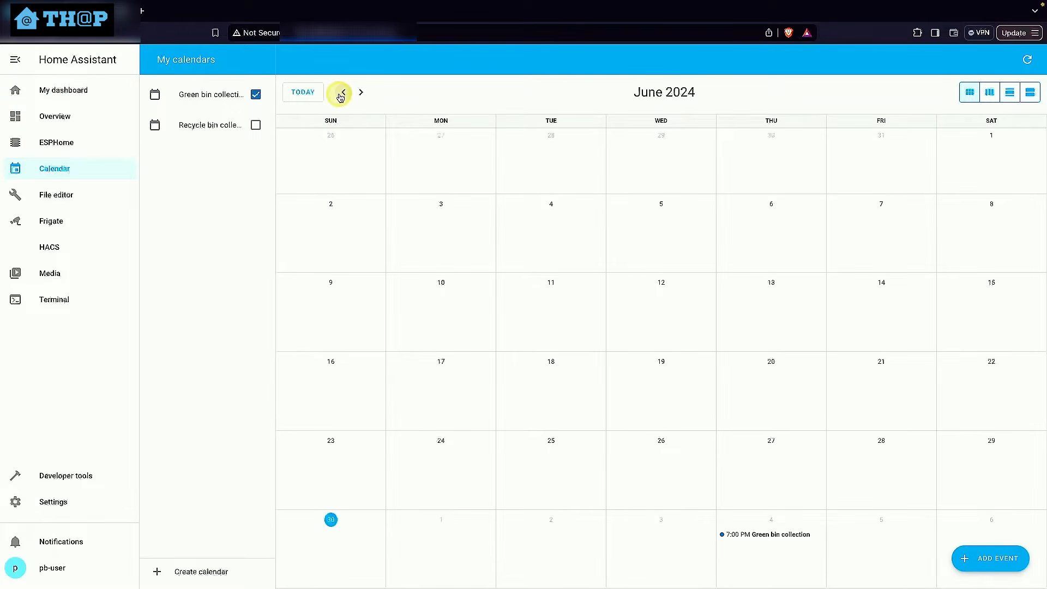
pyautogui.click(256, 94)
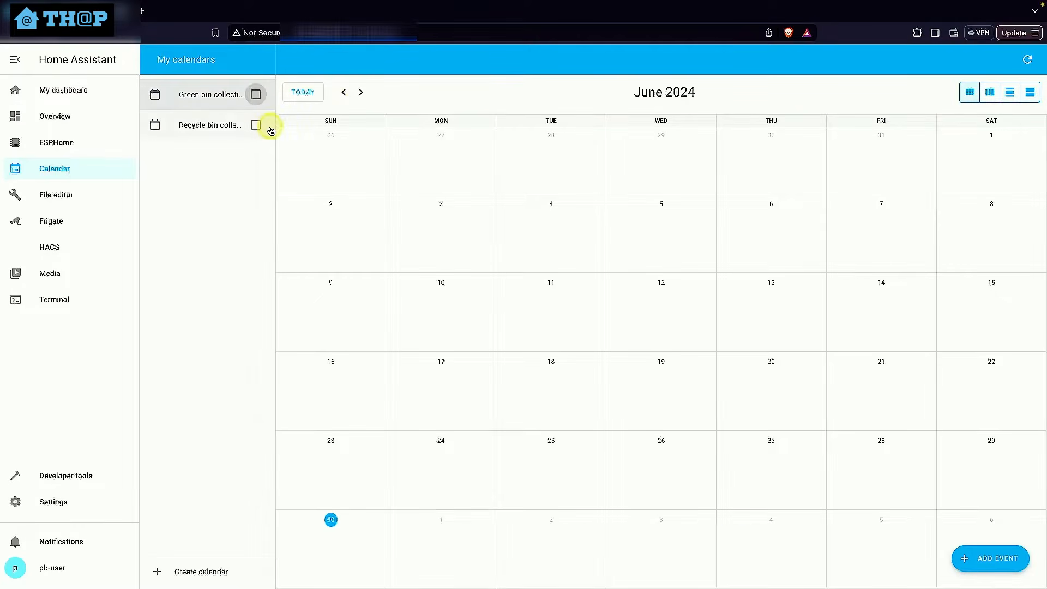
pyautogui.click(255, 126)
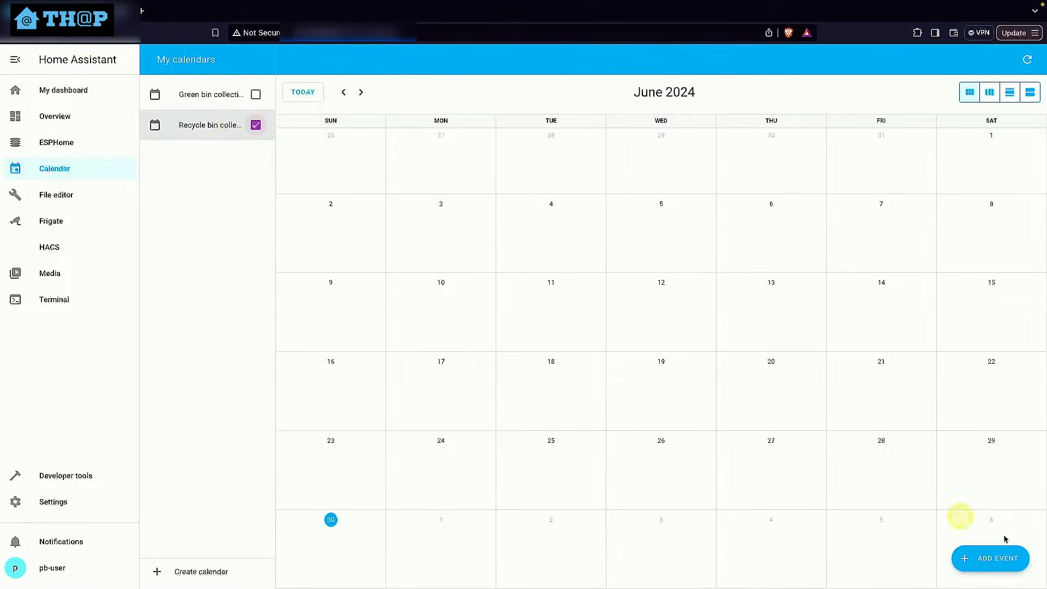
# Start a new event in the Recycle bin collection calendar with the summary "Recycle bin collection"
pyautogui.click(998, 552)
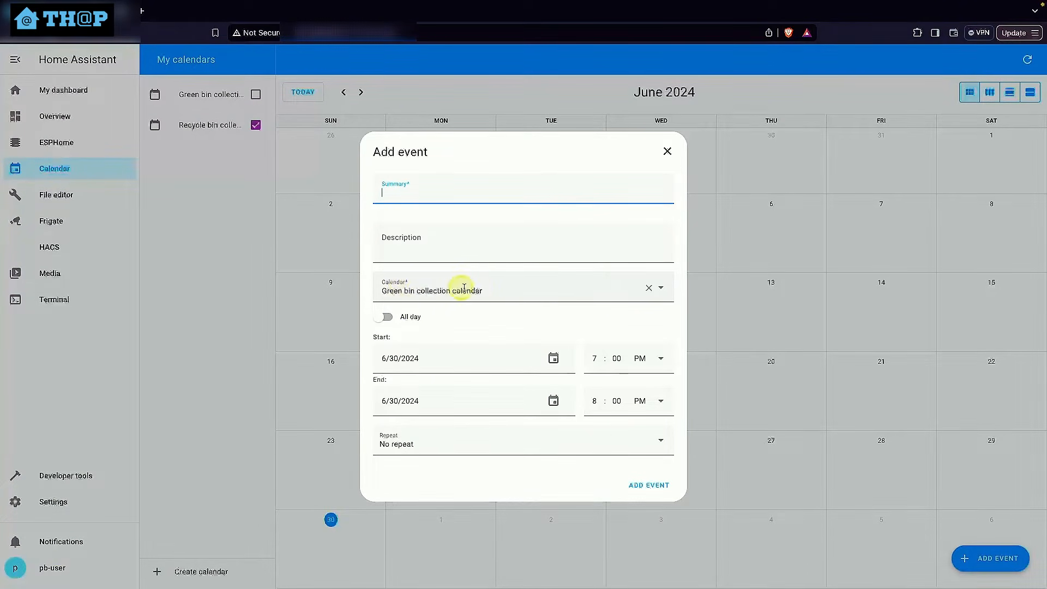
pyautogui.click(661, 289)
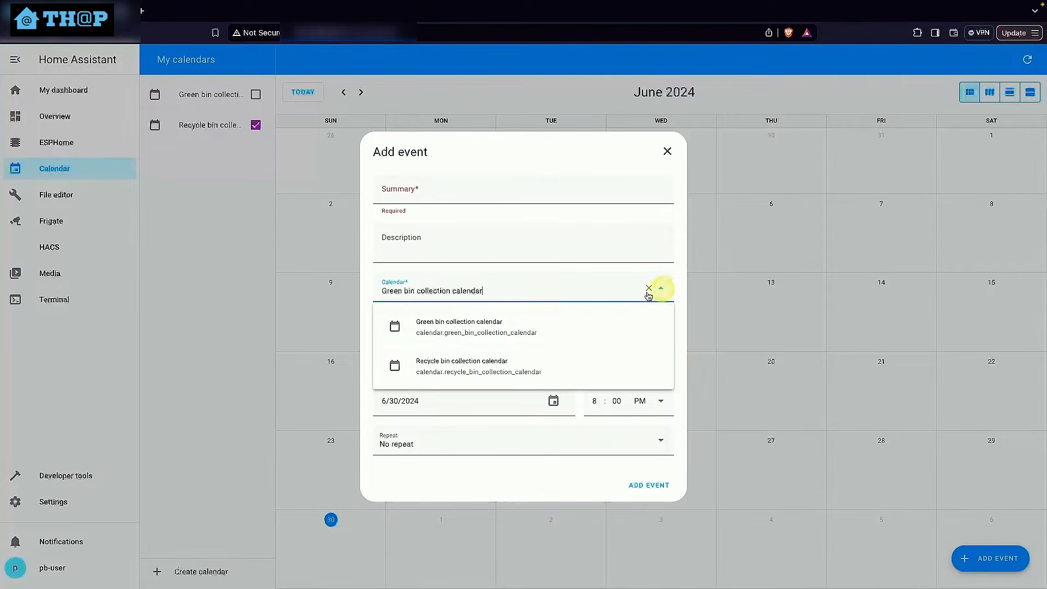
pyautogui.click(460, 362)
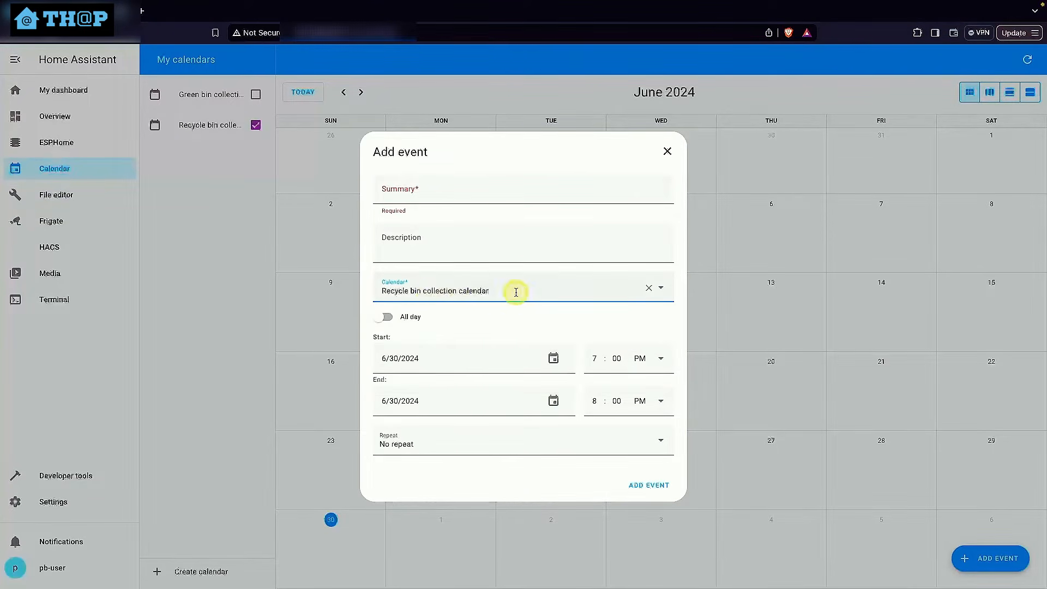
pyautogui.click(458, 188)
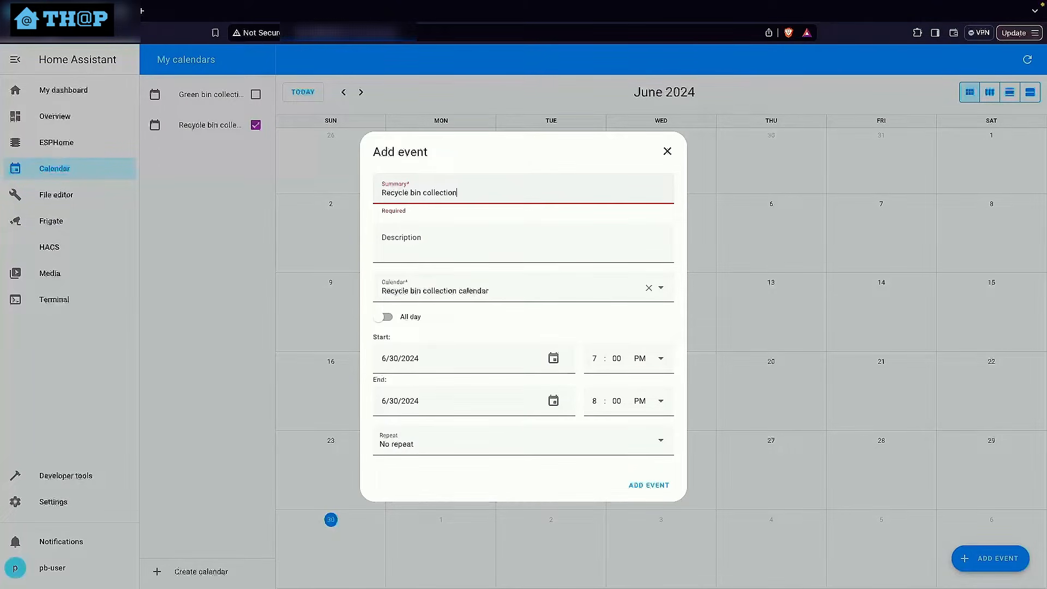
# Set the recycle bin event's date to 7/11/2024 and its end time to 10:00 PM
pyautogui.click(553, 358)
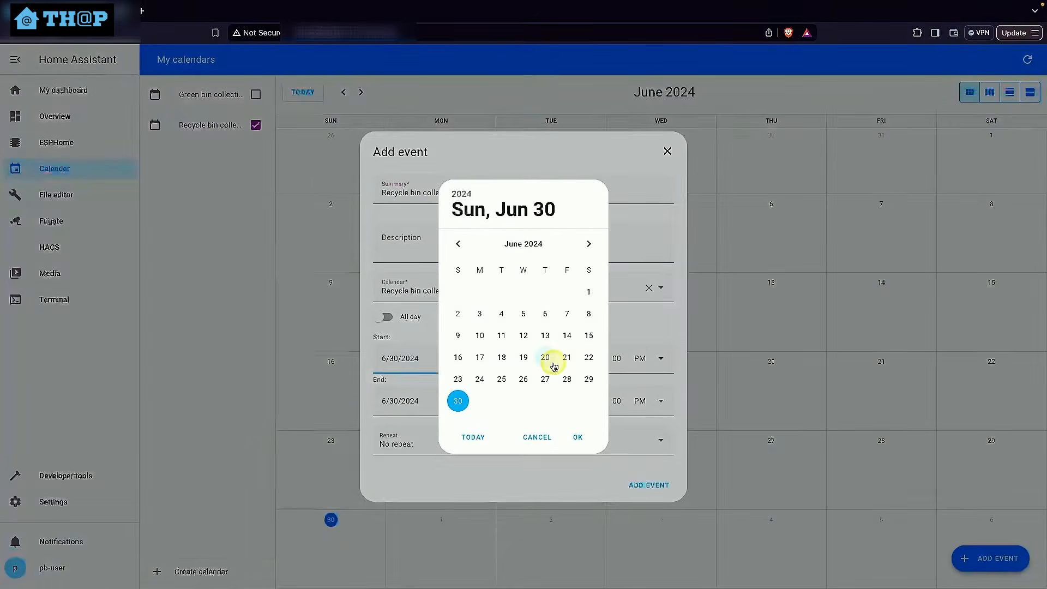
pyautogui.click(593, 247)
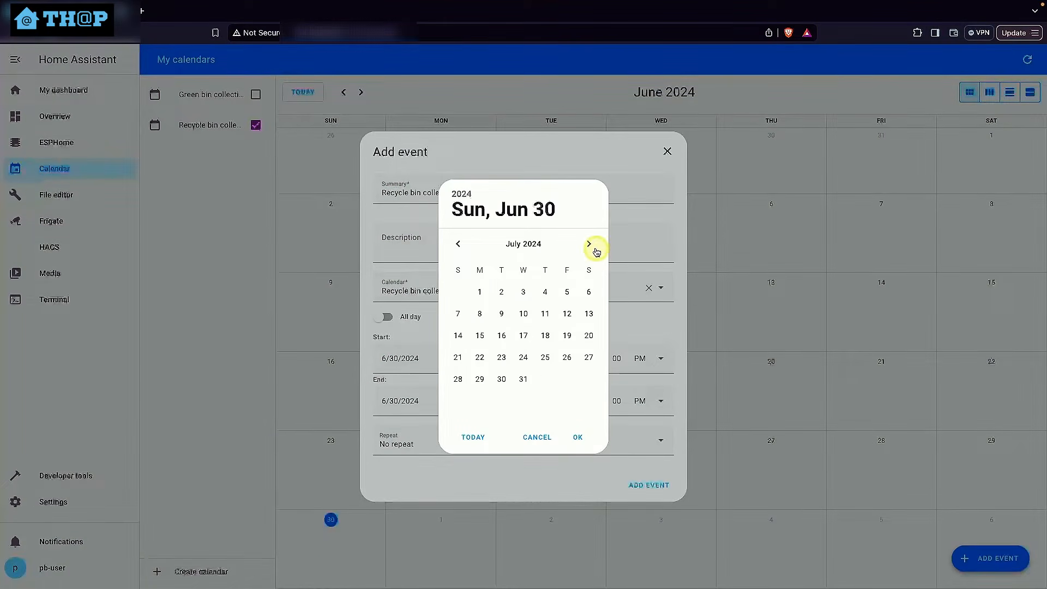
pyautogui.click(543, 315)
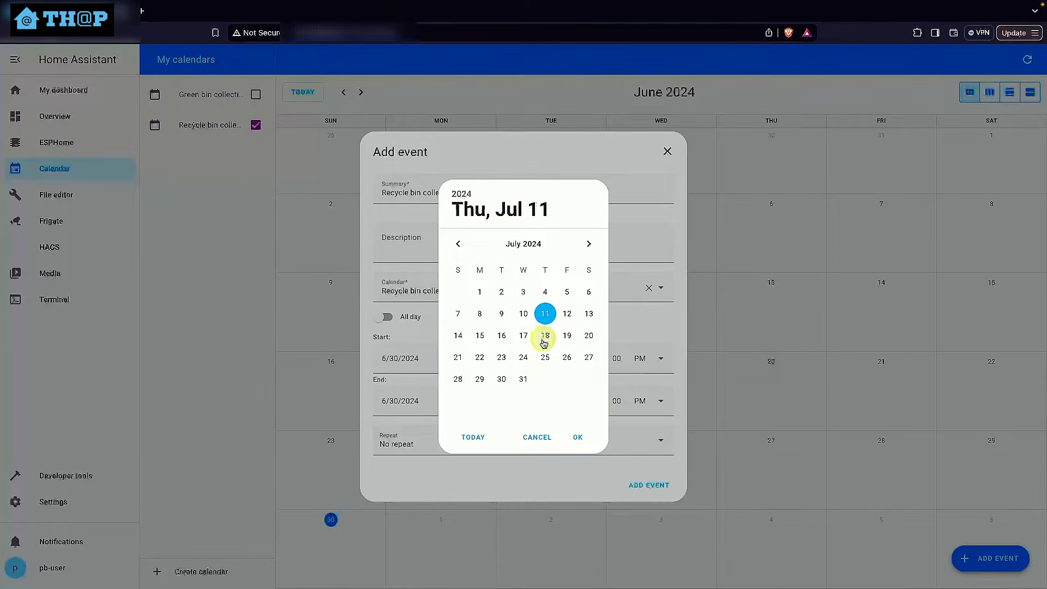
pyautogui.click(587, 436)
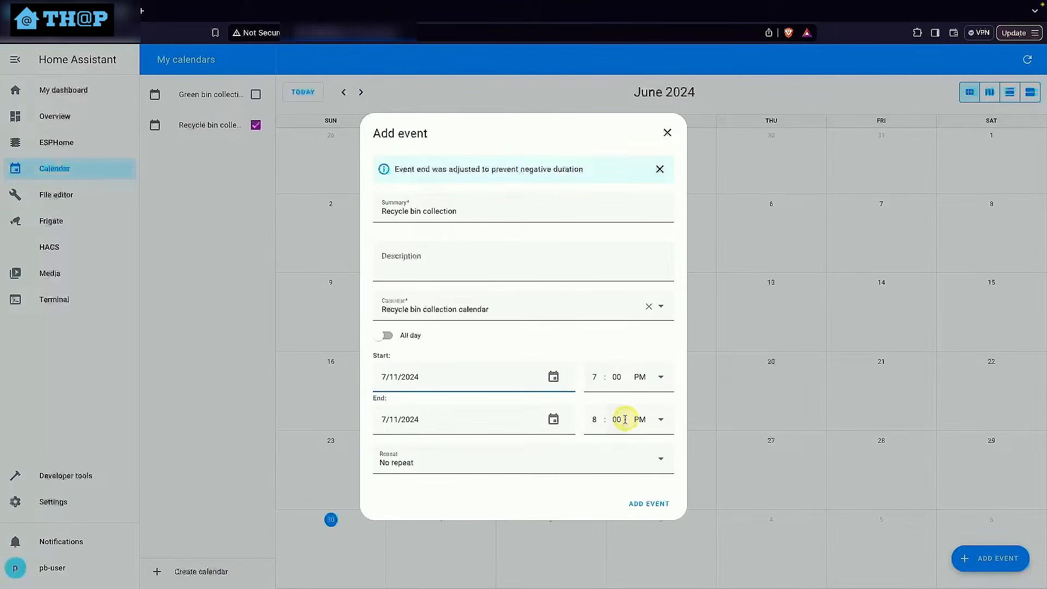
pyautogui.click(596, 420)
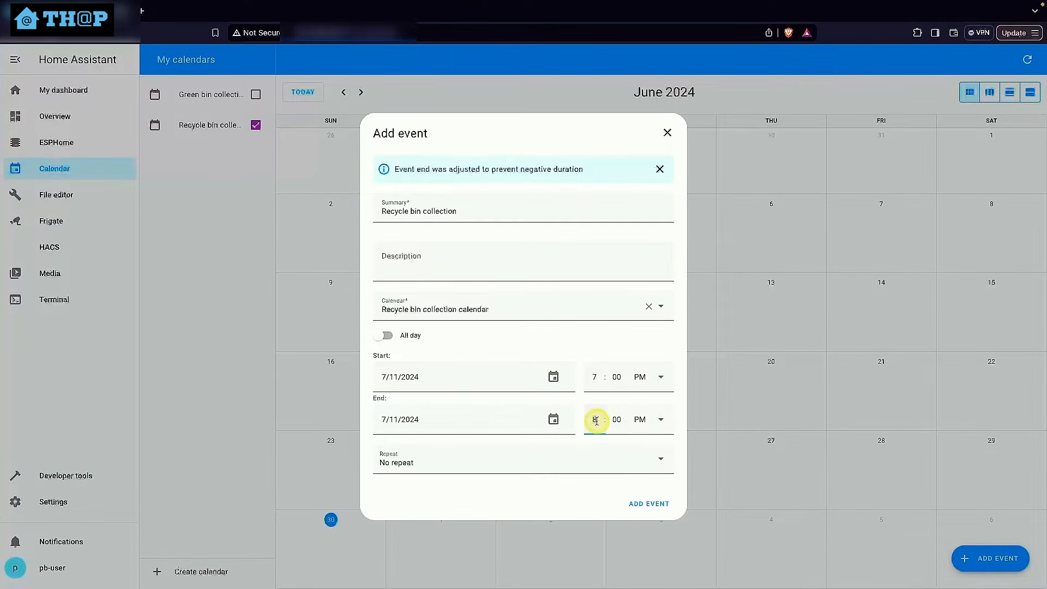
# Make the recycle bin event repeat weekly at an interval of 2 weeks and add it to the calendar
pyautogui.click(463, 462)
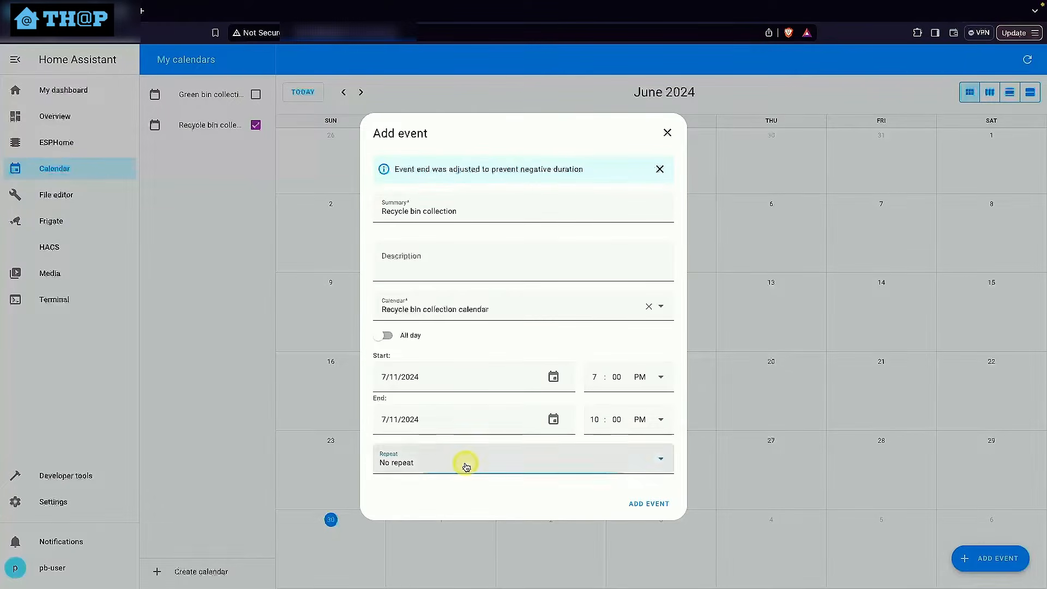
pyautogui.click(398, 400)
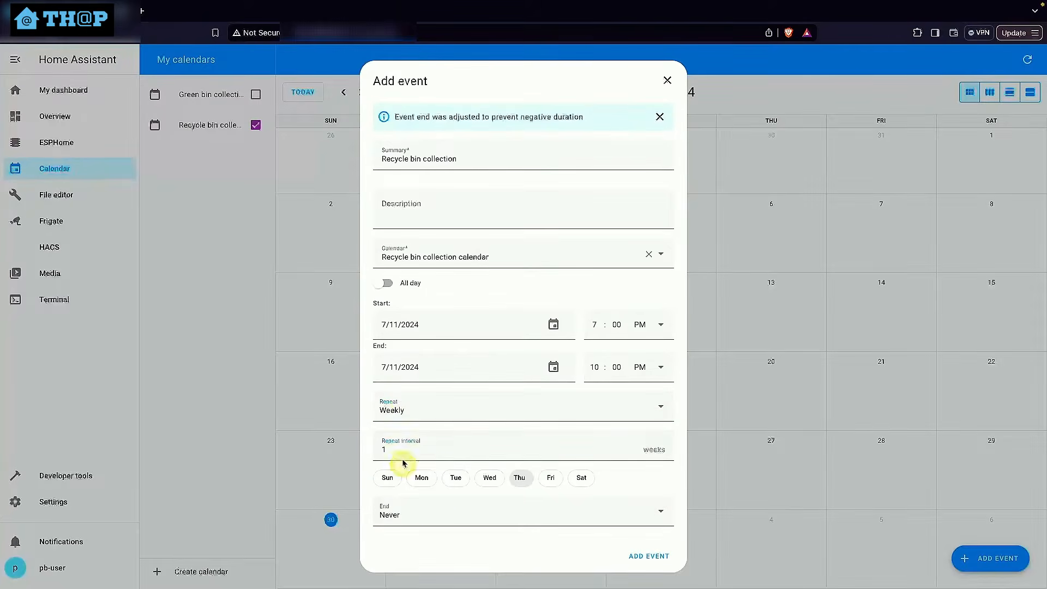
pyautogui.click(384, 452)
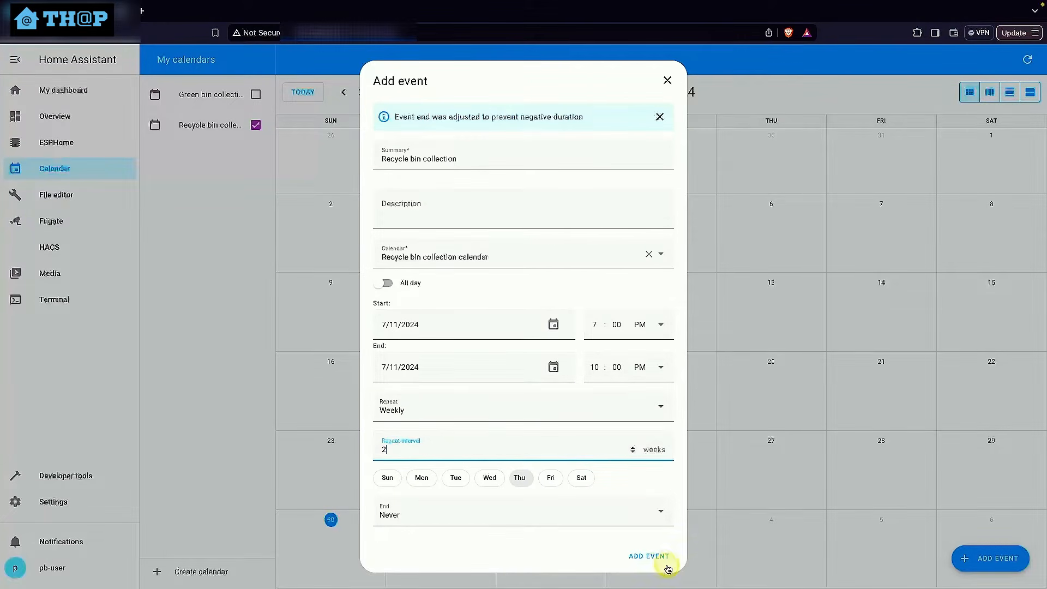
pyautogui.click(648, 556)
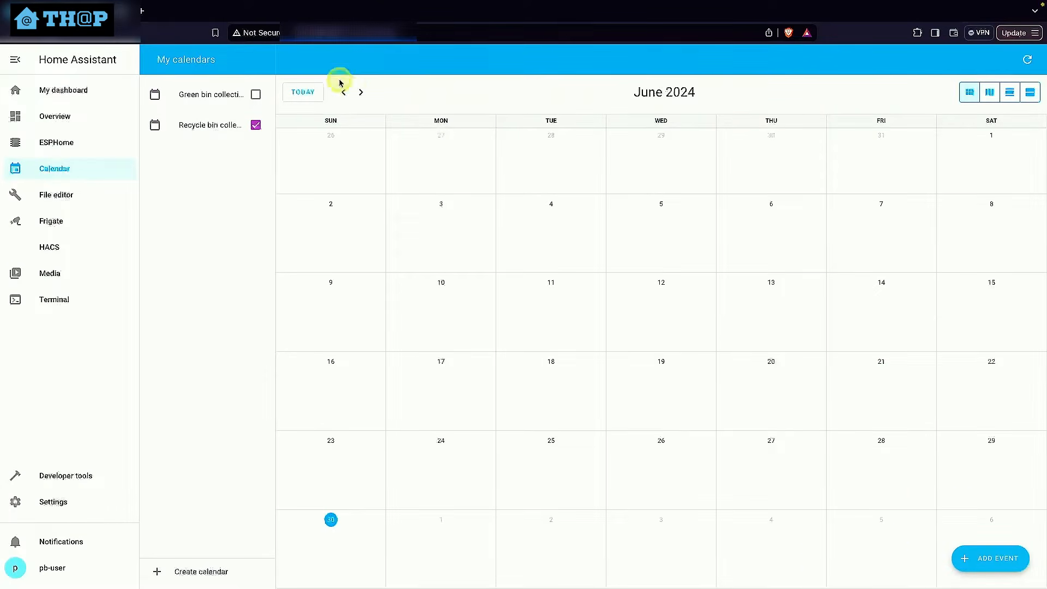
# Check the recycle bin event's occurrences in July 2024, and display the green bin calendar alongside them
pyautogui.click(361, 92)
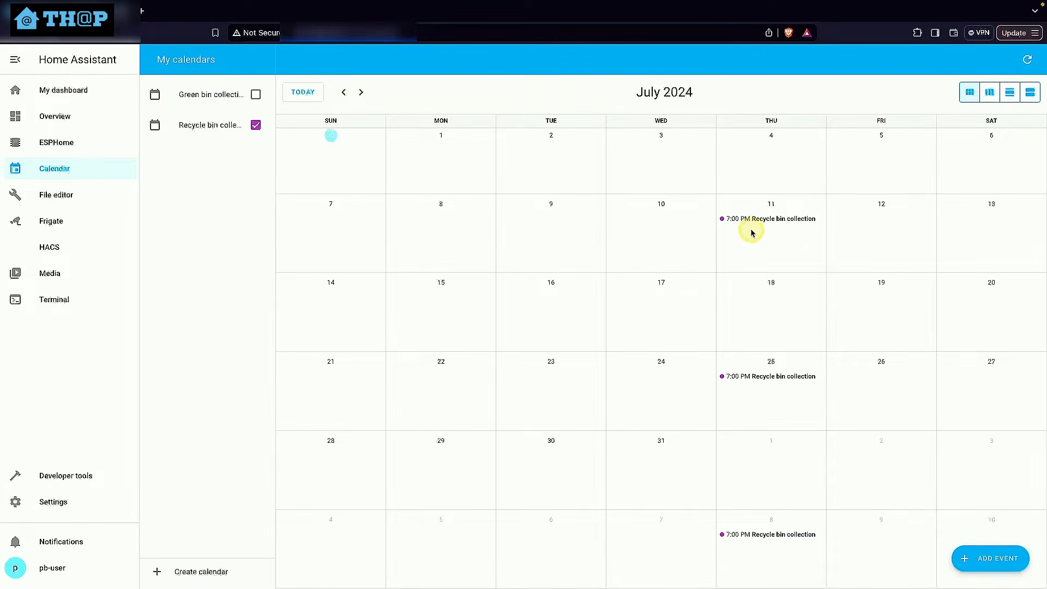
pyautogui.click(256, 94)
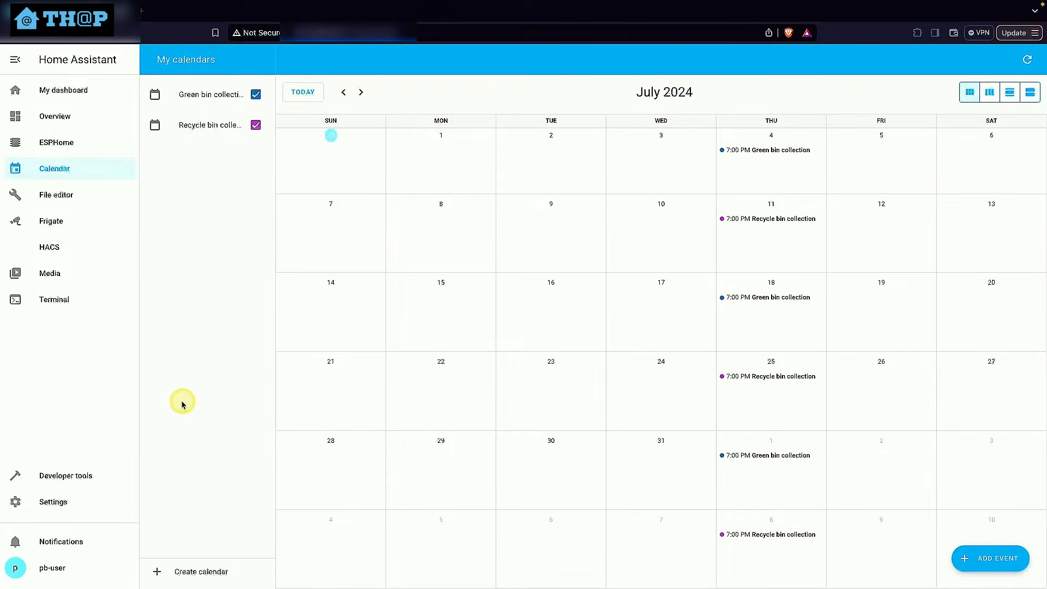
# Find the Studio Code Server add-on in the add-on store by searching for "visua" and install it
pyautogui.click(50, 509)
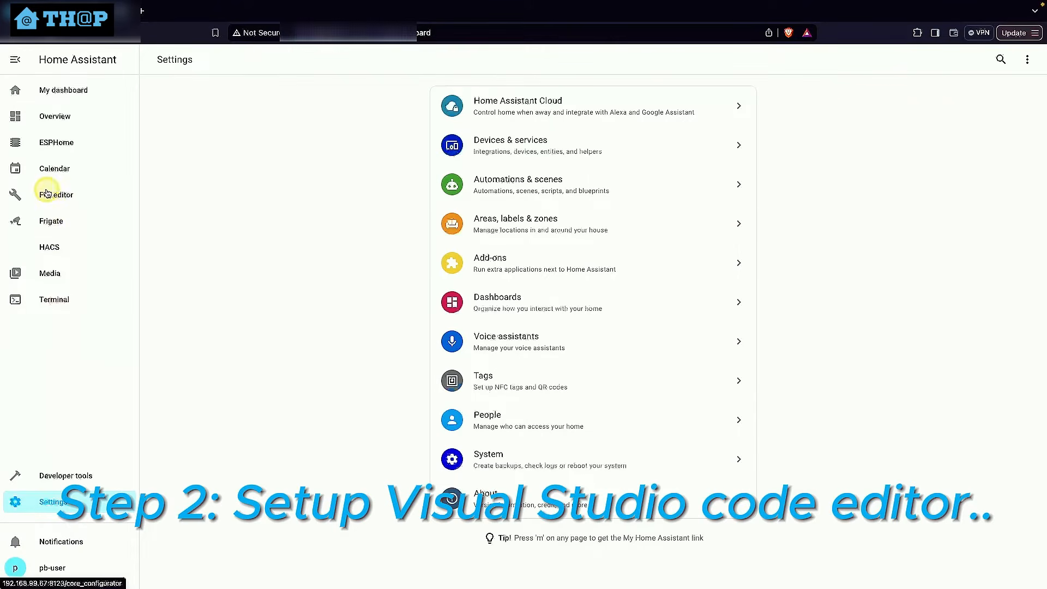
pyautogui.click(539, 271)
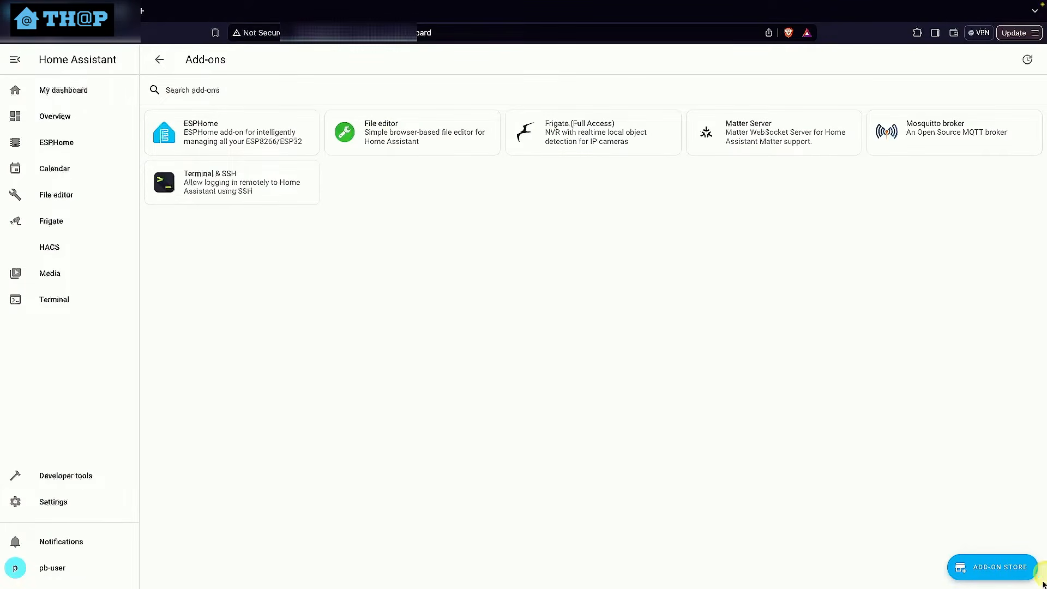
pyautogui.click(1002, 567)
pyautogui.click(252, 91)
pyautogui.write('visua')
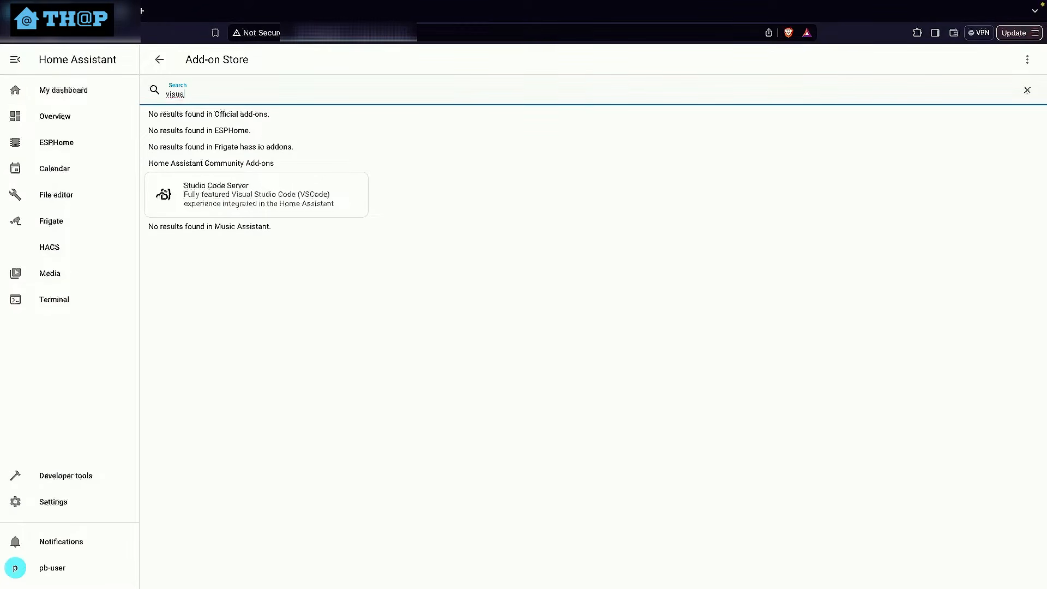
pyautogui.click(267, 197)
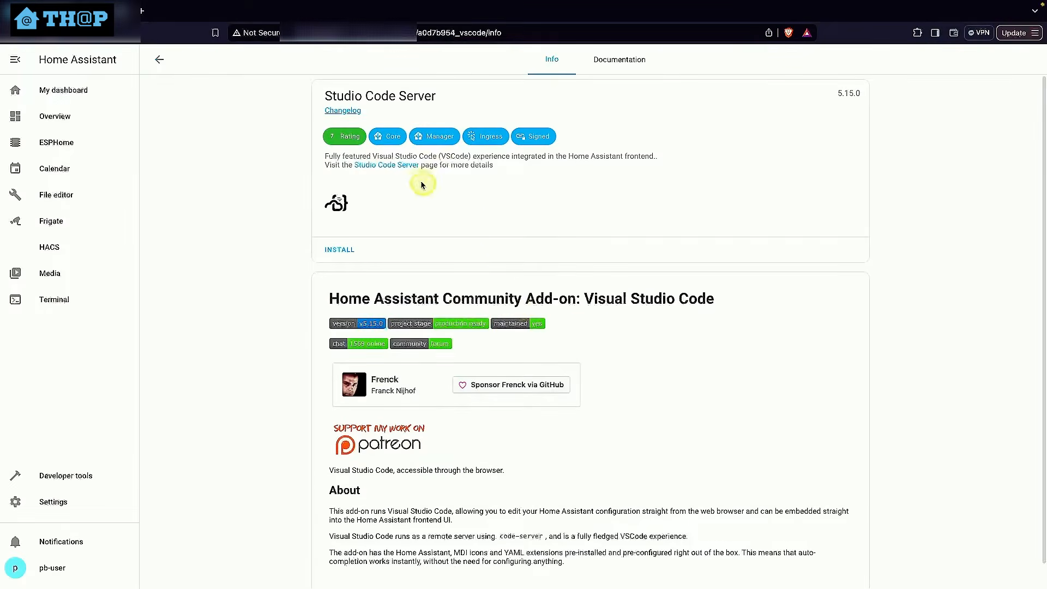
pyautogui.click(349, 252)
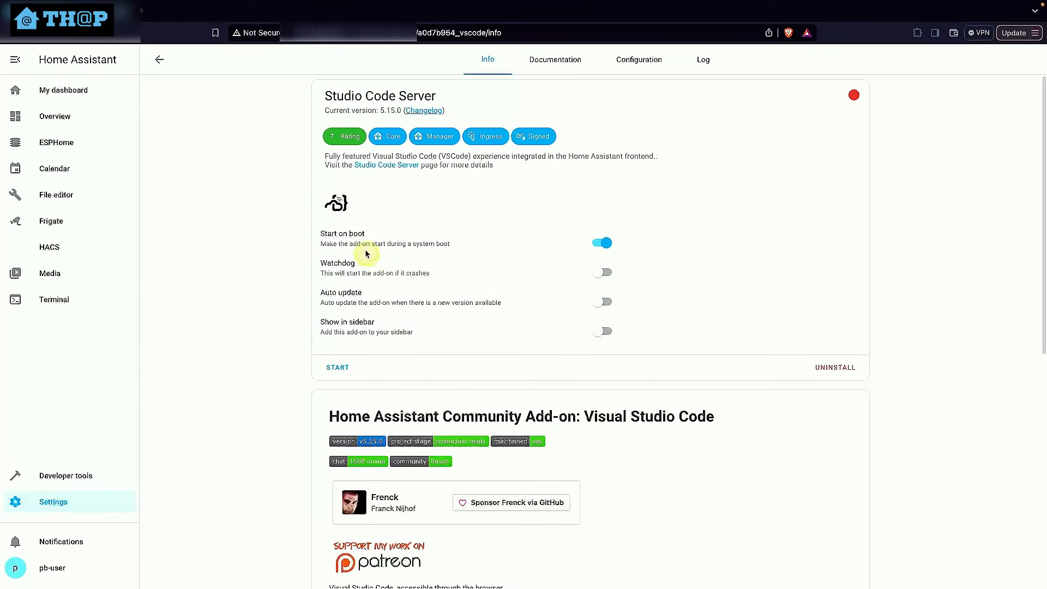
# Enable Watchdog, Auto update and Show in sidebar for Studio Code Server, and start the add-on
pyautogui.click(603, 272)
pyautogui.click(603, 302)
pyautogui.click(603, 331)
pyautogui.click(324, 365)
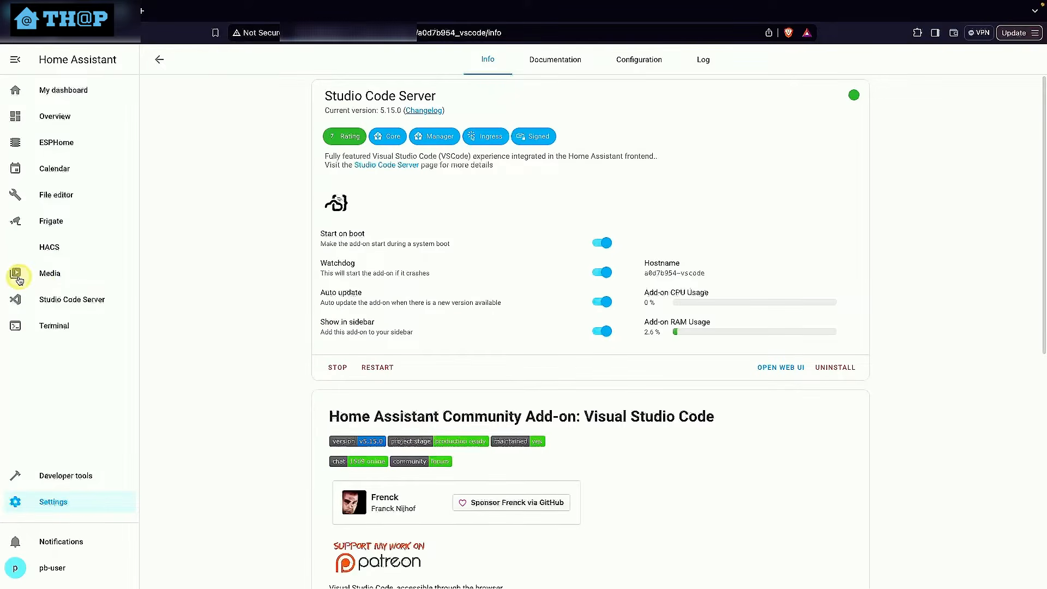
# Open Studio Code Server, trust the authors of all files in the parent folder, and mark the getting-started walkthrough as done
pyautogui.click(74, 303)
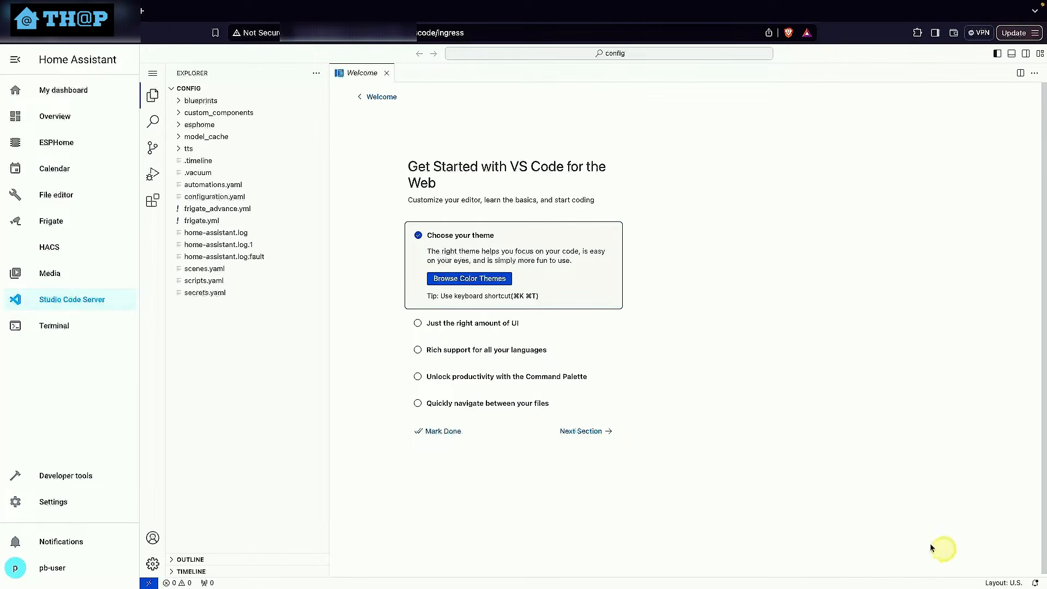
pyautogui.click(582, 431)
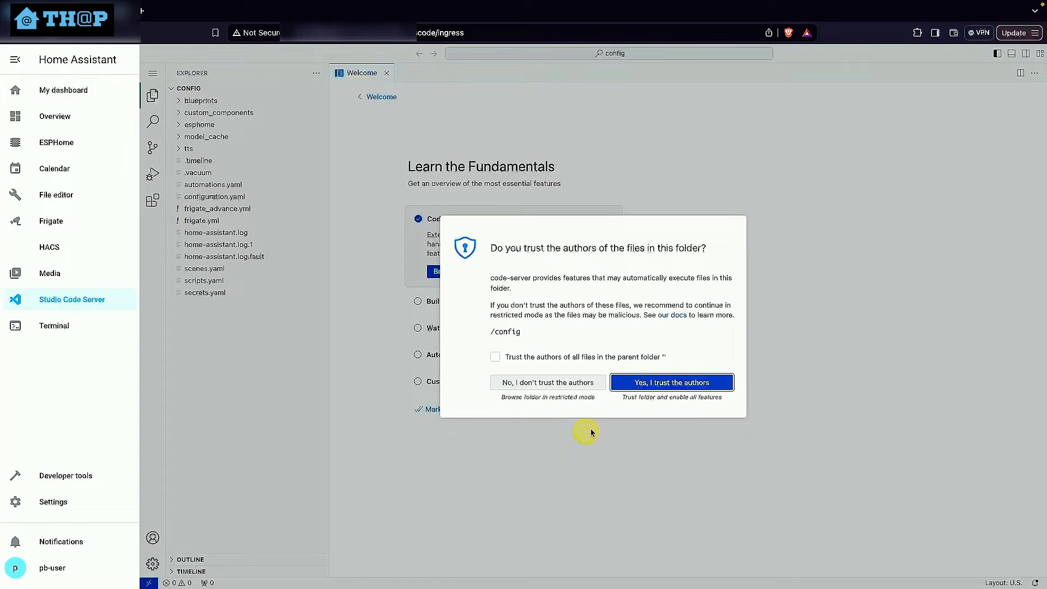
pyautogui.click(495, 357)
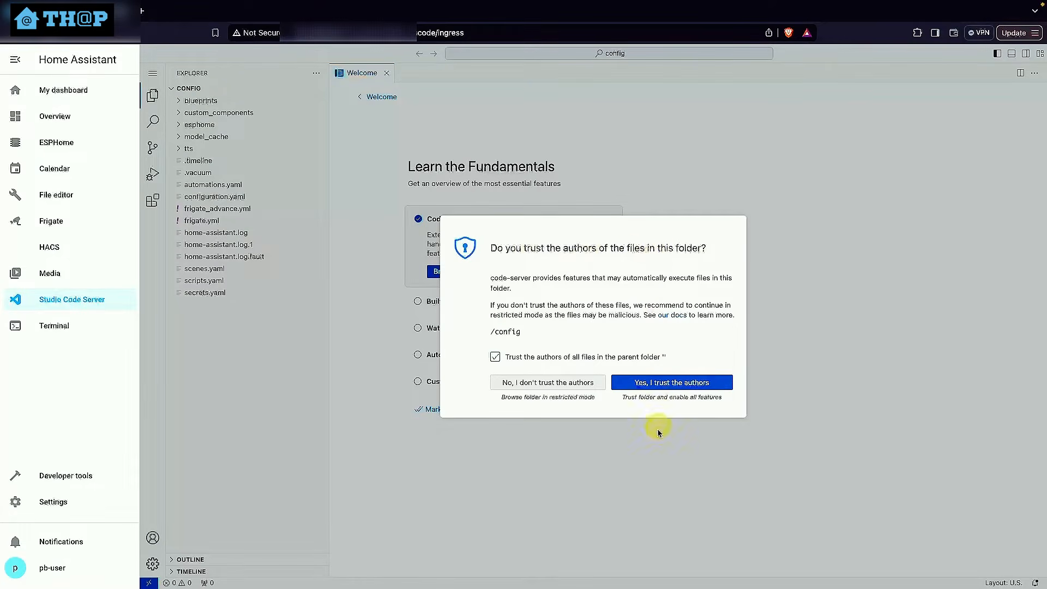
pyautogui.click(666, 385)
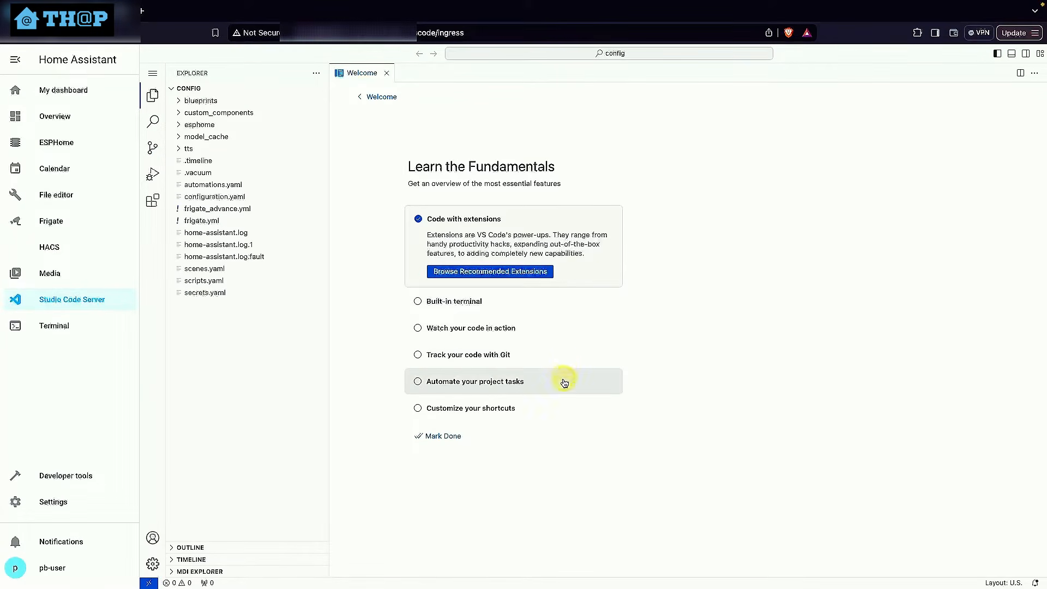
pyautogui.click(444, 437)
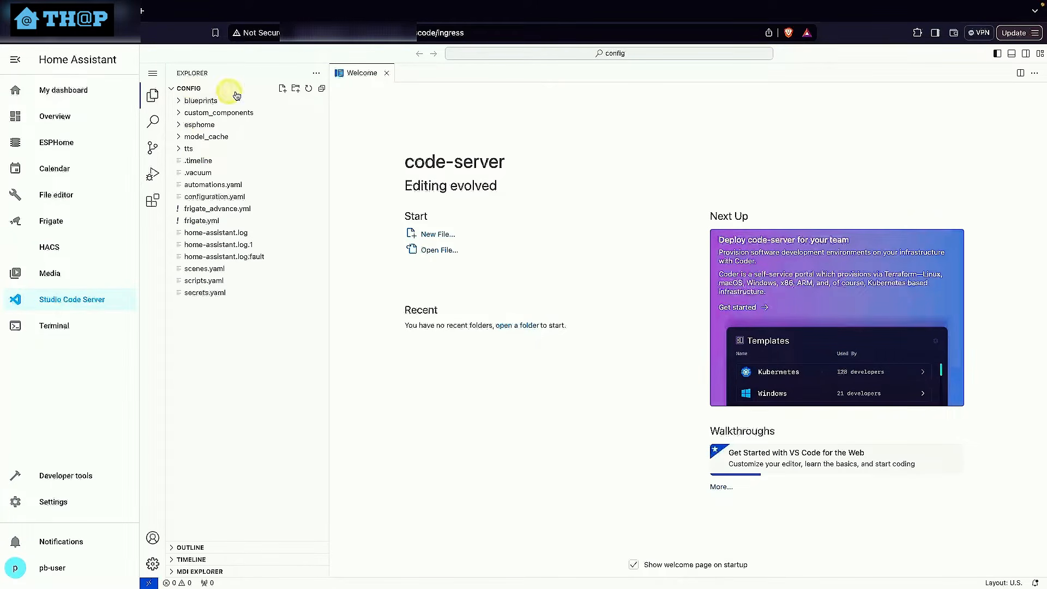
# Create a new folder named my-sensors in the config directory
pyautogui.click(296, 90)
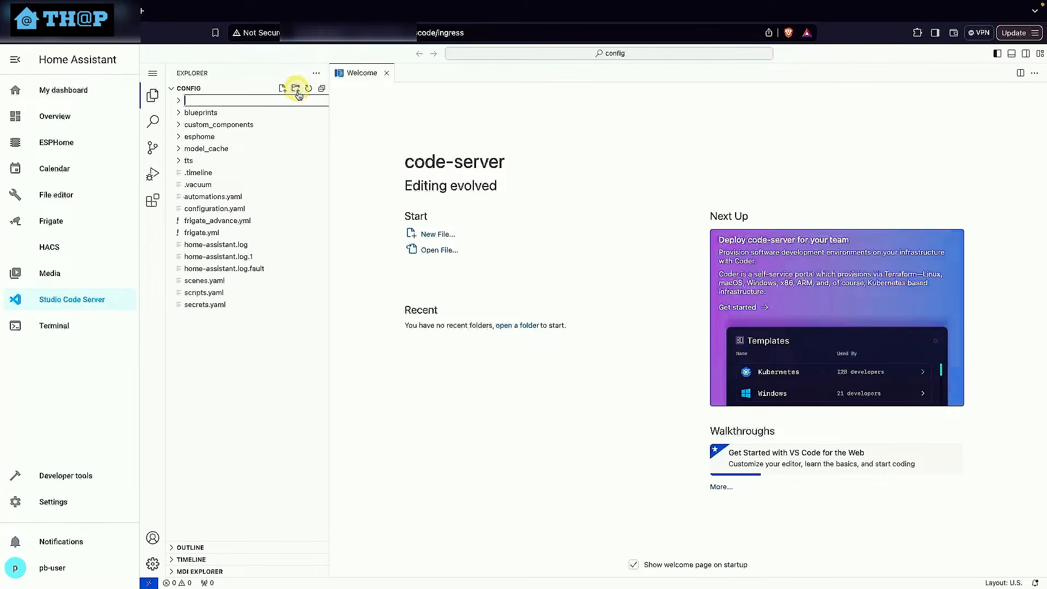
pyautogui.write('s')
pyautogui.press('BackSpace')
pyautogui.write('my-sensors')
pyautogui.press('Return')
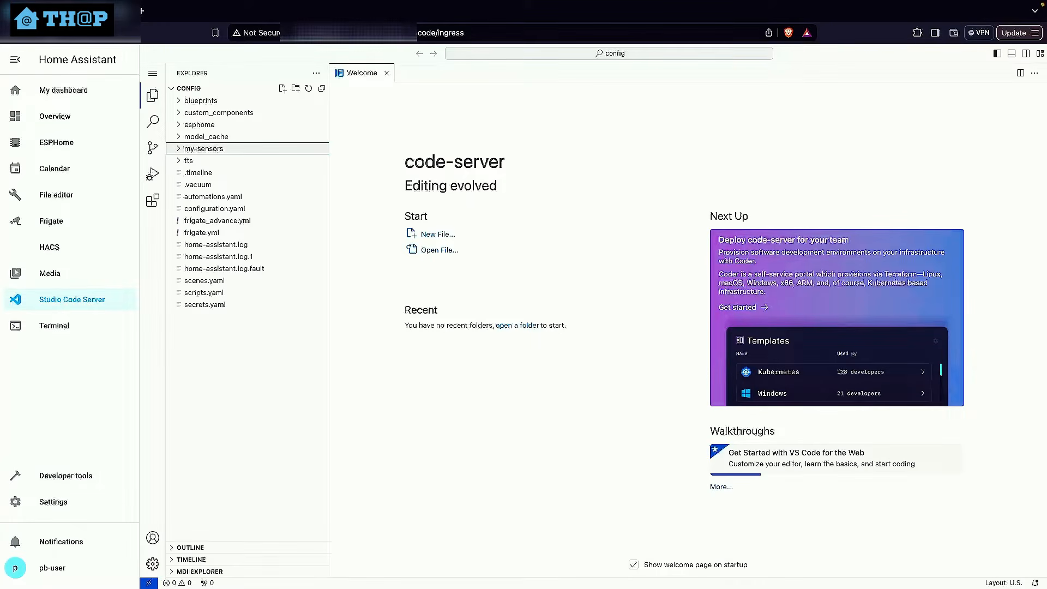
# Create a file named my-template-sensors.yaml inside the my-sensors folder
pyautogui.click(283, 90)
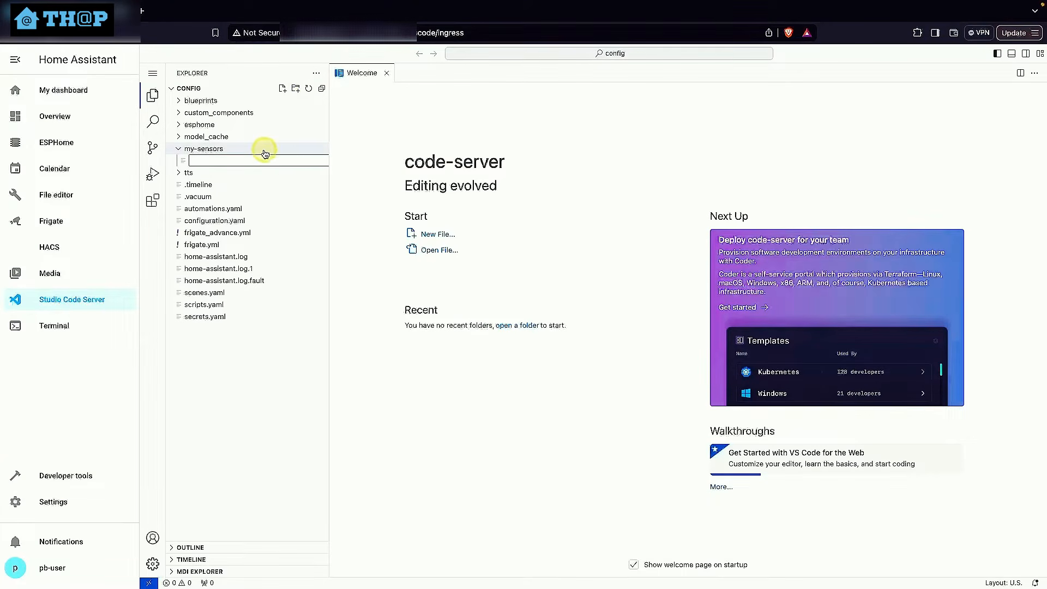
pyautogui.write('my-template-sensors.yaml')
pyautogui.press('Return')
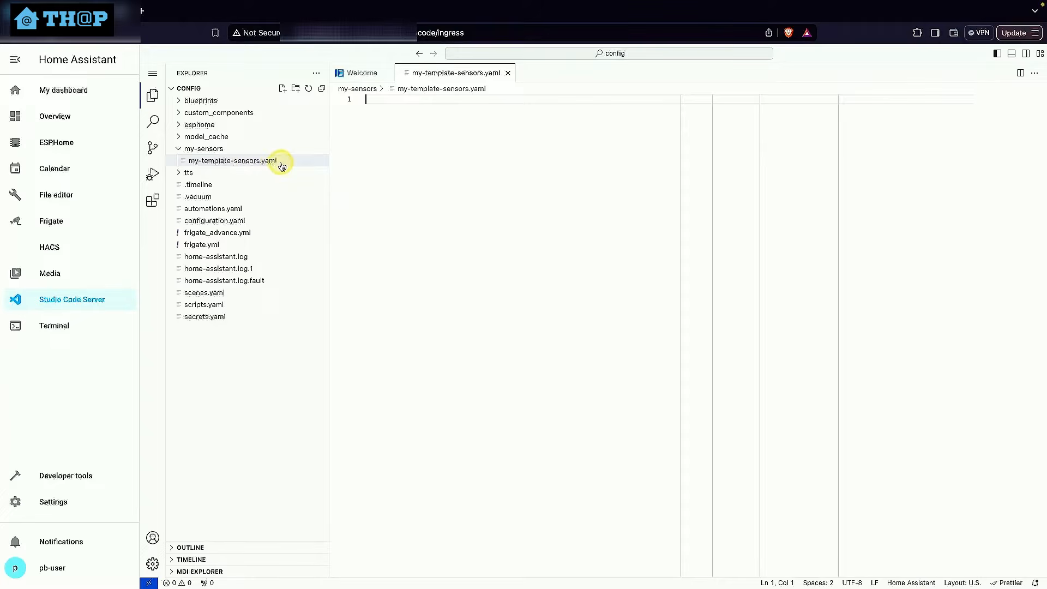
# Add the line "template: !include sensors/my-template-sensors.yaml" below the scene include in configuration.yaml and save the file
pyautogui.click(219, 221)
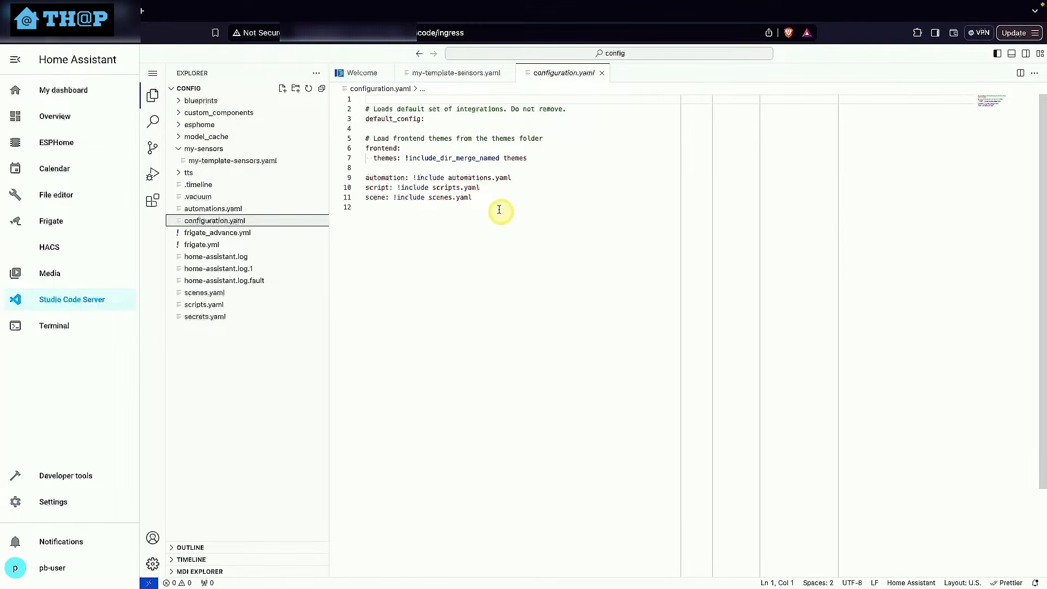
pyautogui.click(485, 201)
pyautogui.press('Return')
pyautogui.press('Return')
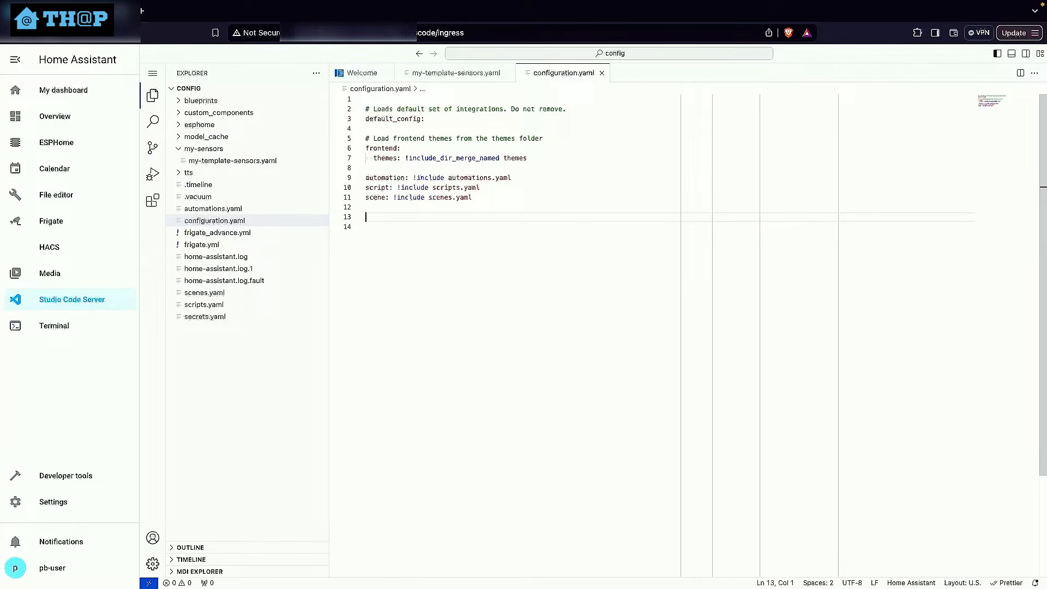
pyautogui.write('template: !include sensors/my-template-sensors.yaml')
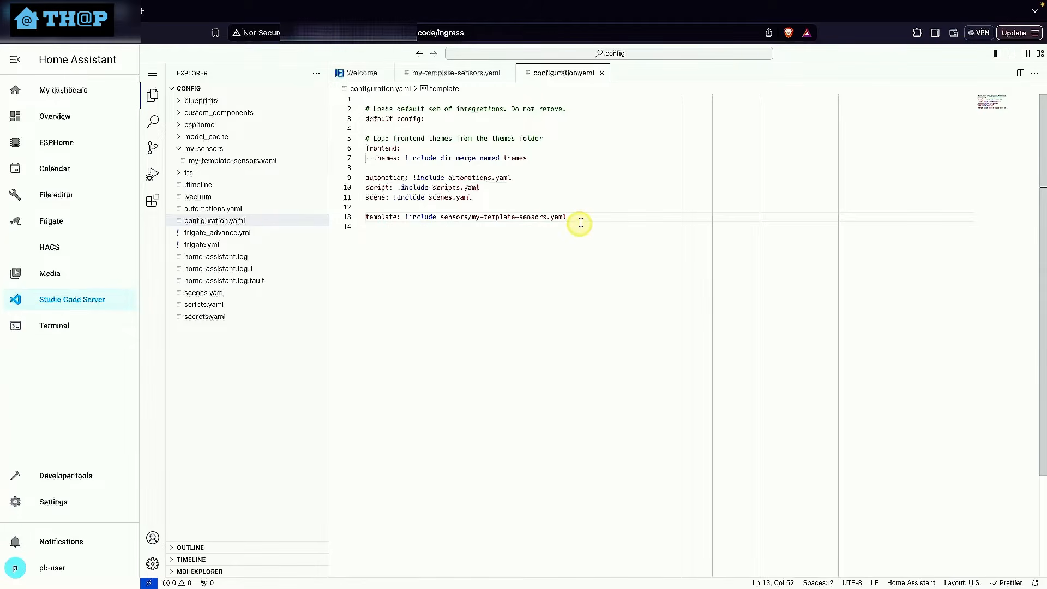
pyautogui.press('super+s')
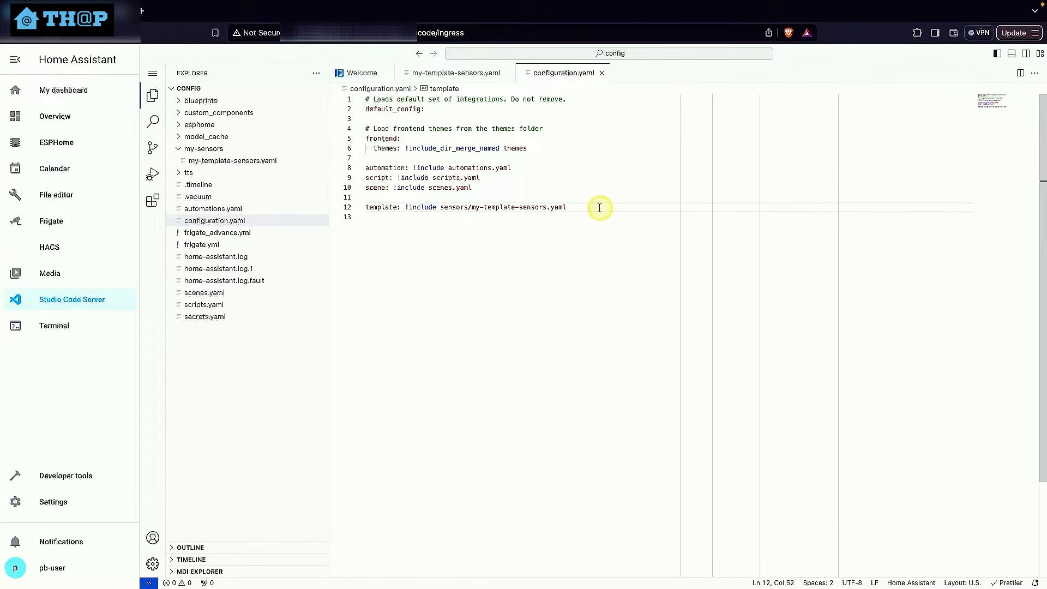
# Paste the prepared "Bin Collection - Green" and "Bin Collection - Recycle" sensor code into my-template-sensors.yaml
pyautogui.click(469, 76)
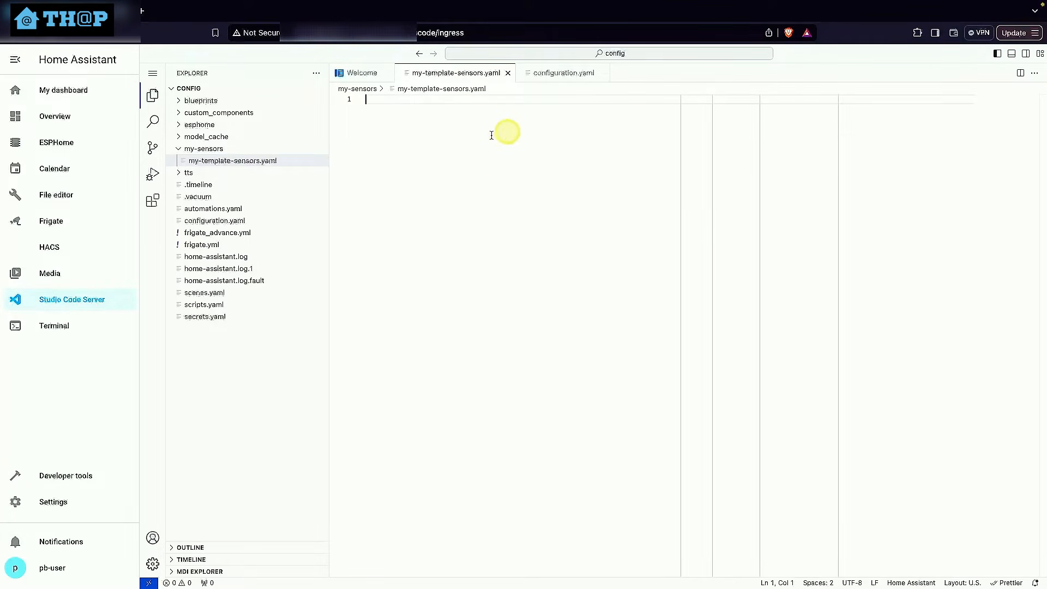
pyautogui.write("--- #--------- Garbage collection -------------------- - name: Bin Collection - Green   unique_id: bin_collection_green   state: >     {% set t = now() %}     {% set midnight = today_at() %}     {% set event = state_attr('calendar.bin_collection_green', 'start_time') | as_datetime | as_local %}     {% set delta = event - midnight %}     {% if delta.days == 0 %}       Today     {% elif delta.days == 1 %}       Tomorrow     {% else %}       In {{ delta.days }} Days     {% endif %}  - name: Bin Collection - Recycle   unique_id: bin_collection_recycle   state: >     {% set t = now() %}     {% set midnight = today_at() %}     {% set event = state_attr('calendar.bin_collection_recycle', 'start_time') | as_datetime | as_local %}     {% set delta = event - midnight %}     {% if delta.days == 0 %}       Today     {% elif delta.days == 1 %}       Tomorrow     {% else %}       In {{ delta.days }} Days     {% endif %}  #---------------------------------------")
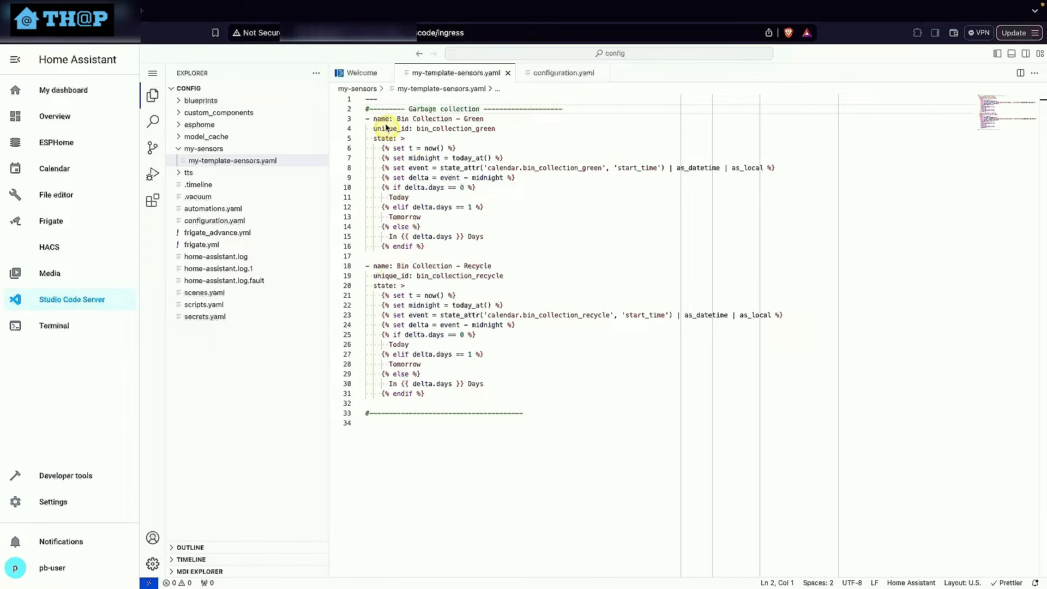
# Change the sensors' calendar entities to calendar.green_bin_collection_calendar and calendar.recycle_bin_collection_calendar in their respective event lines
pyautogui.moveTo(401, 120); pyautogui.dragTo(485, 120)
pyautogui.click(489, 128)
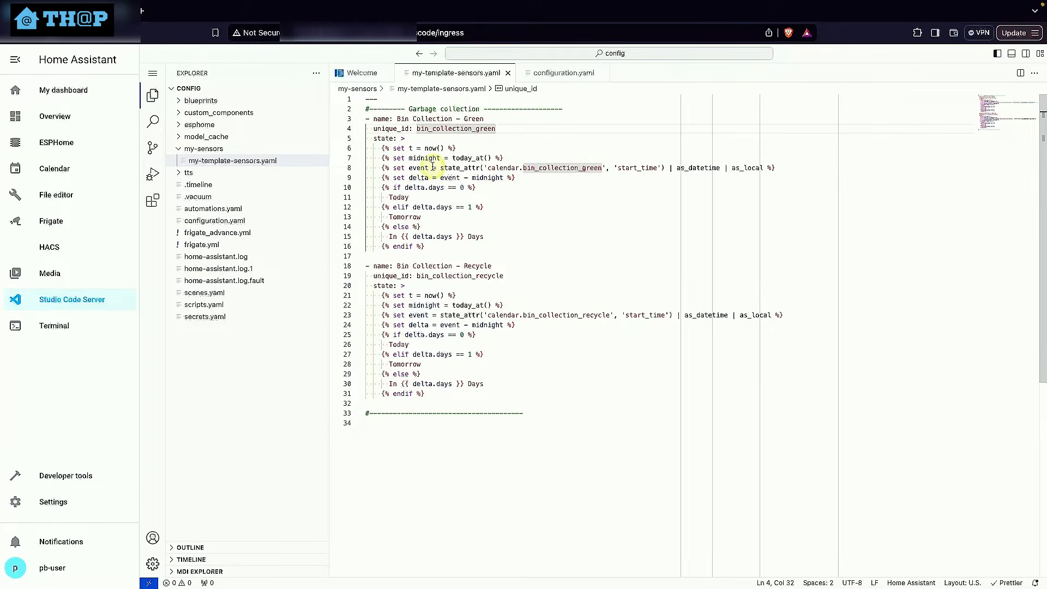
pyautogui.doubleClick(501, 168)
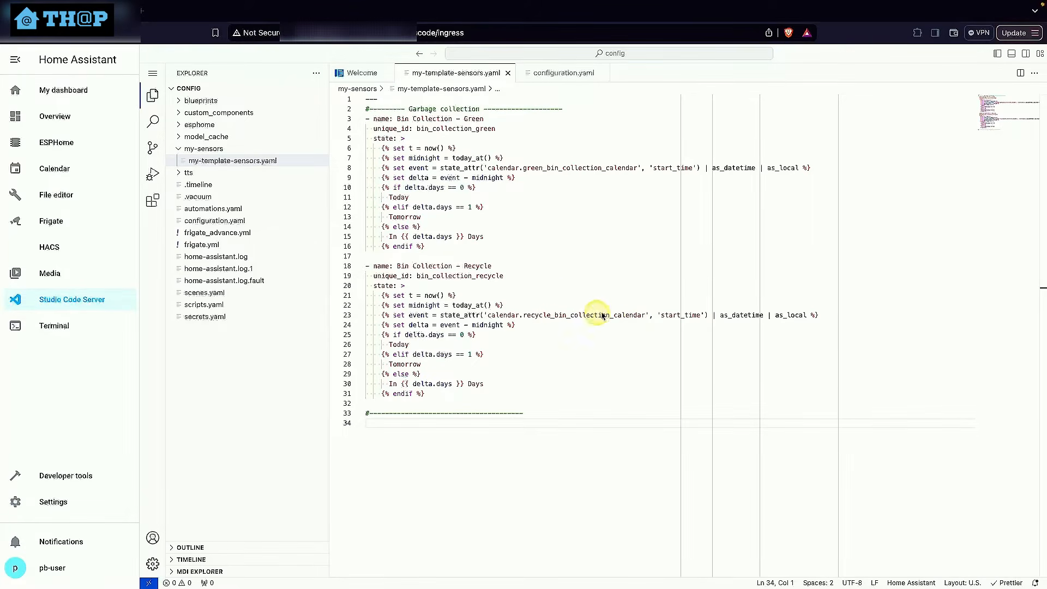
# Look up the green bin collection calendar's entity ID among the Local Calendar entities, and return to Studio Code Server
pyautogui.click(40, 504)
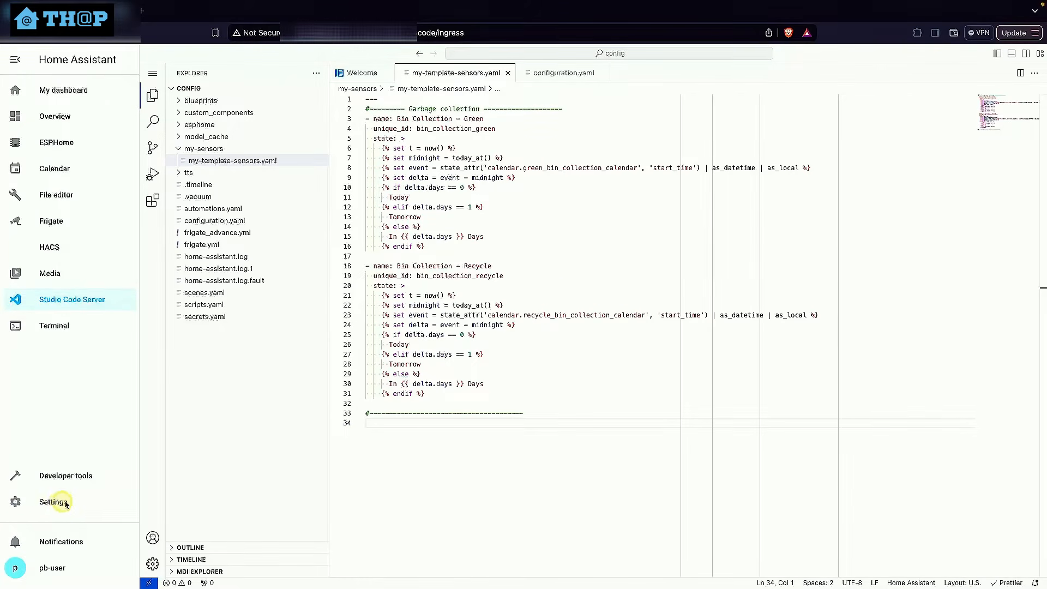
pyautogui.click(533, 161)
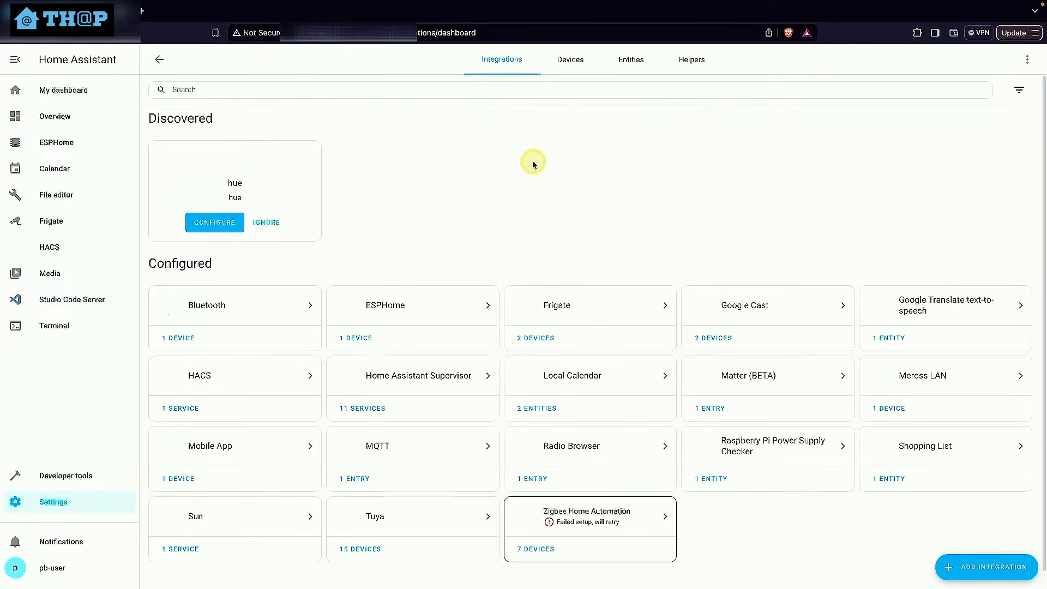
pyautogui.click(546, 414)
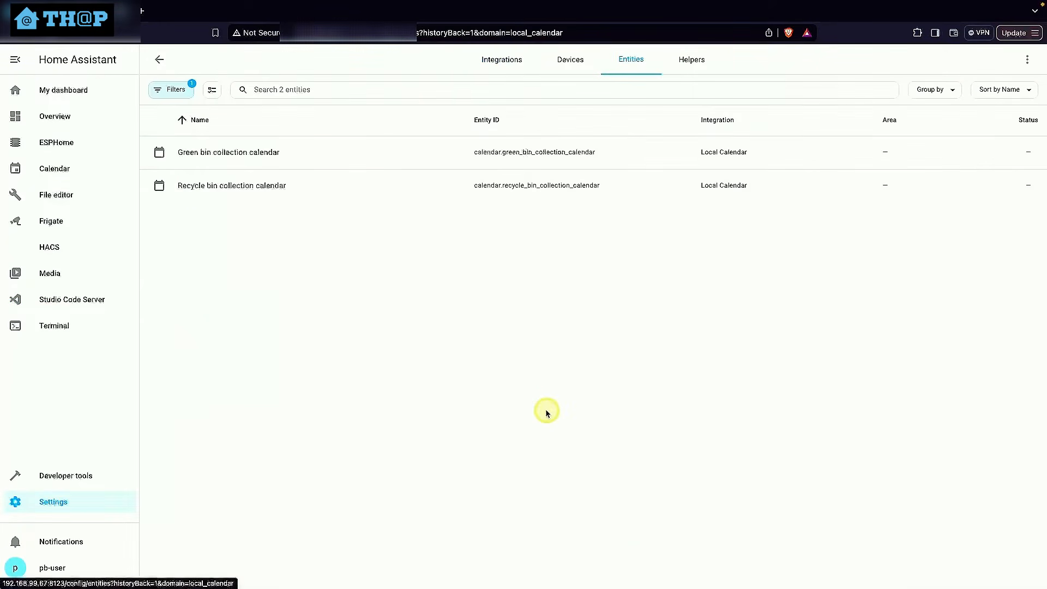
pyautogui.click(547, 157)
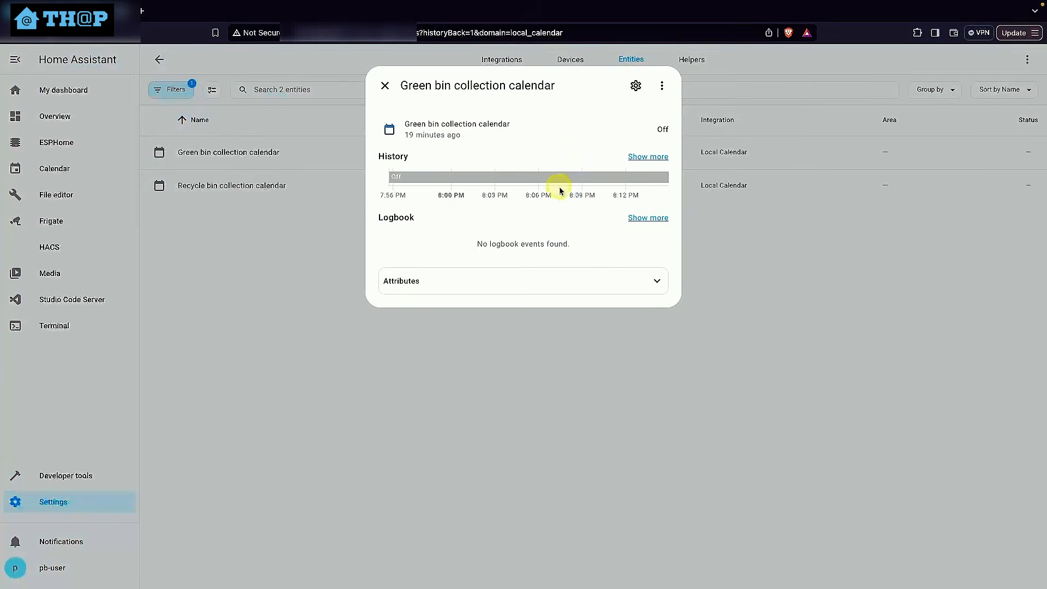
pyautogui.click(636, 86)
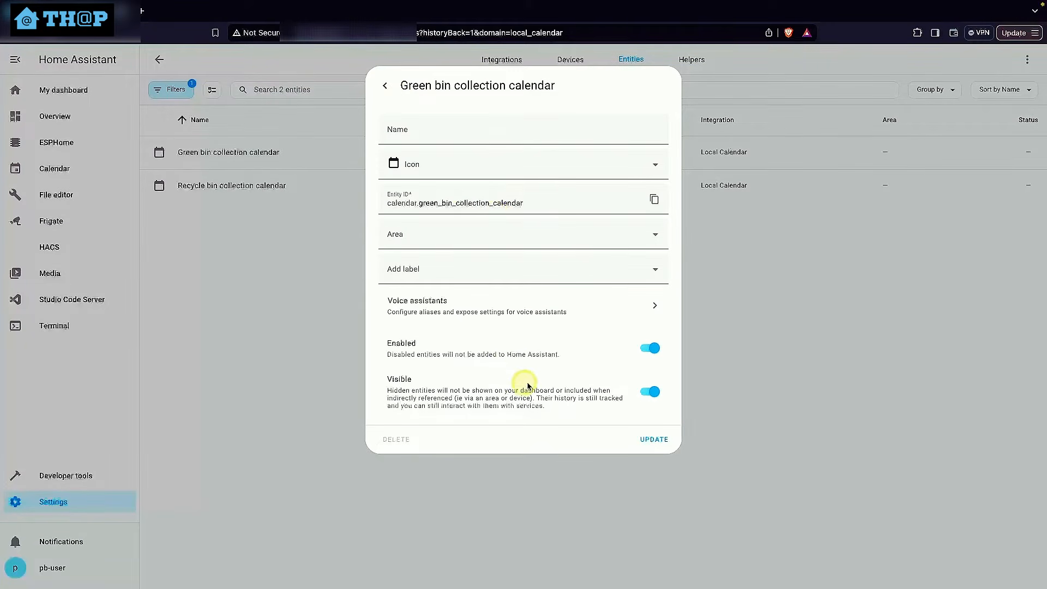
pyautogui.click(387, 91)
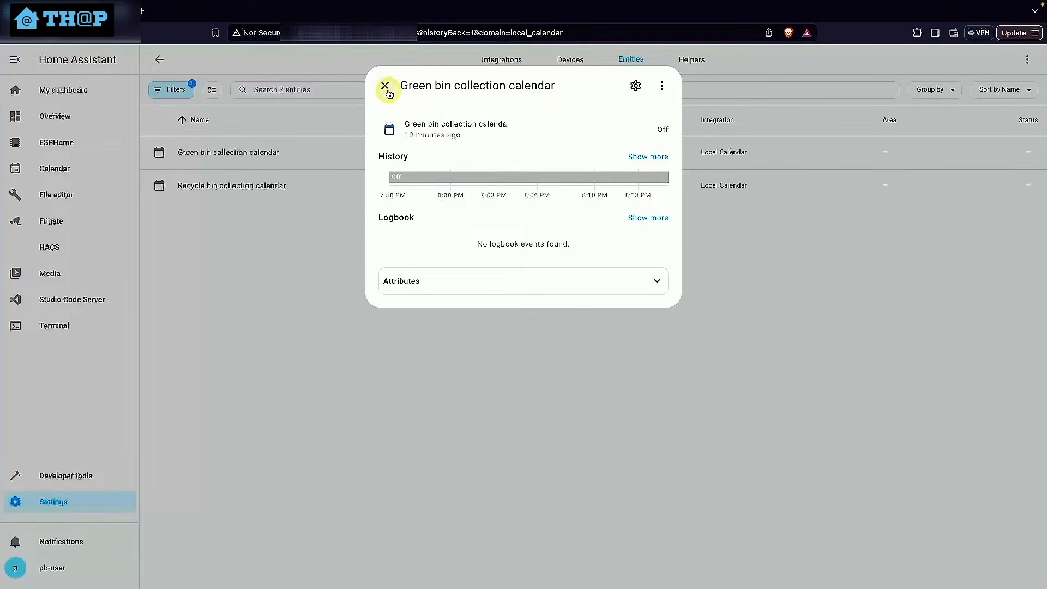
pyautogui.click(384, 86)
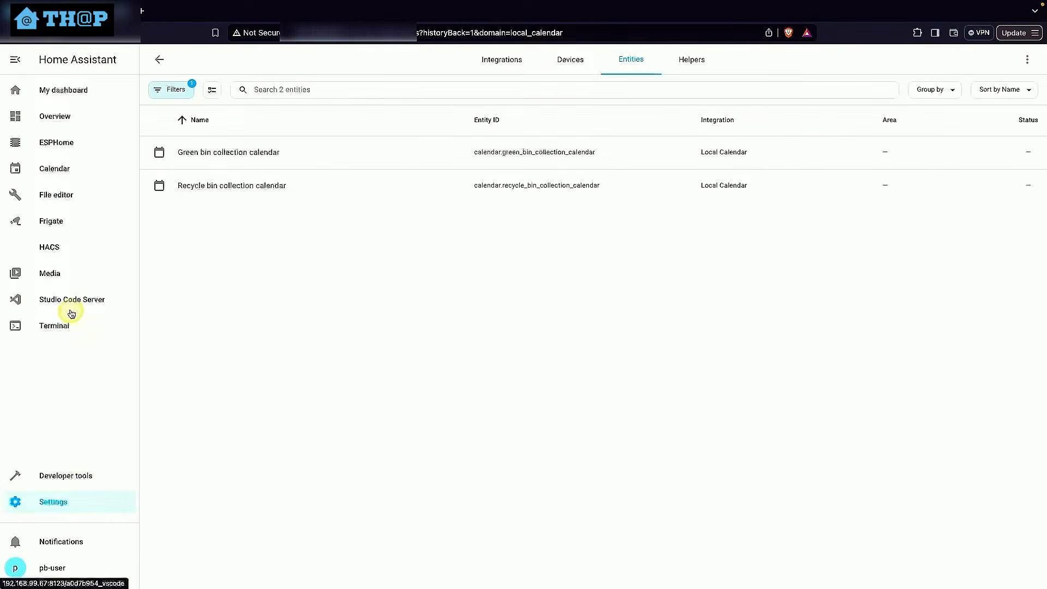
pyautogui.click(71, 313)
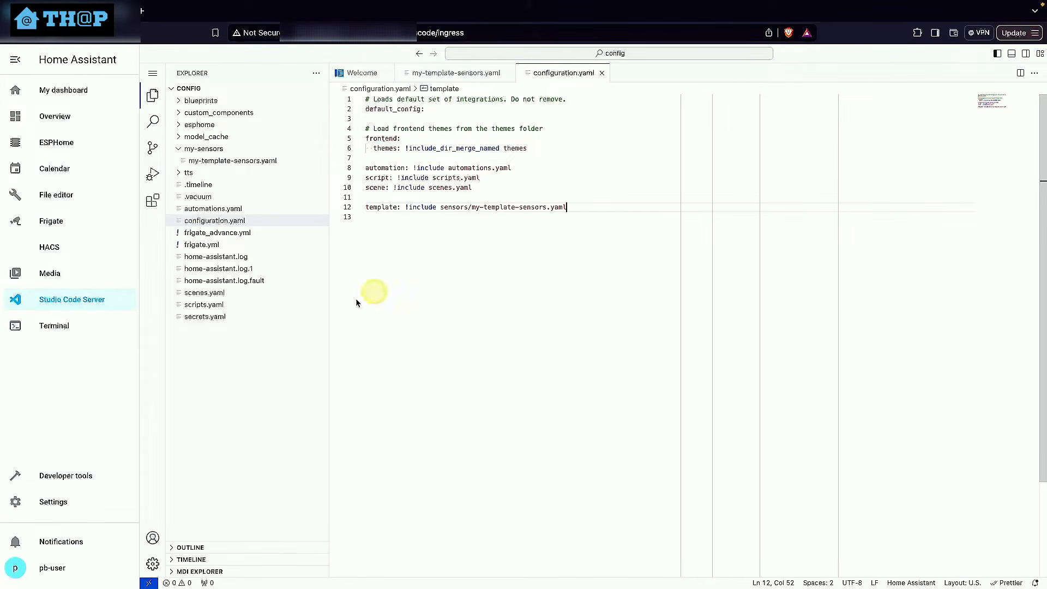
# Check the Home Assistant configuration for errors and reload all YAML configuration from the developer tools
pyautogui.click(84, 480)
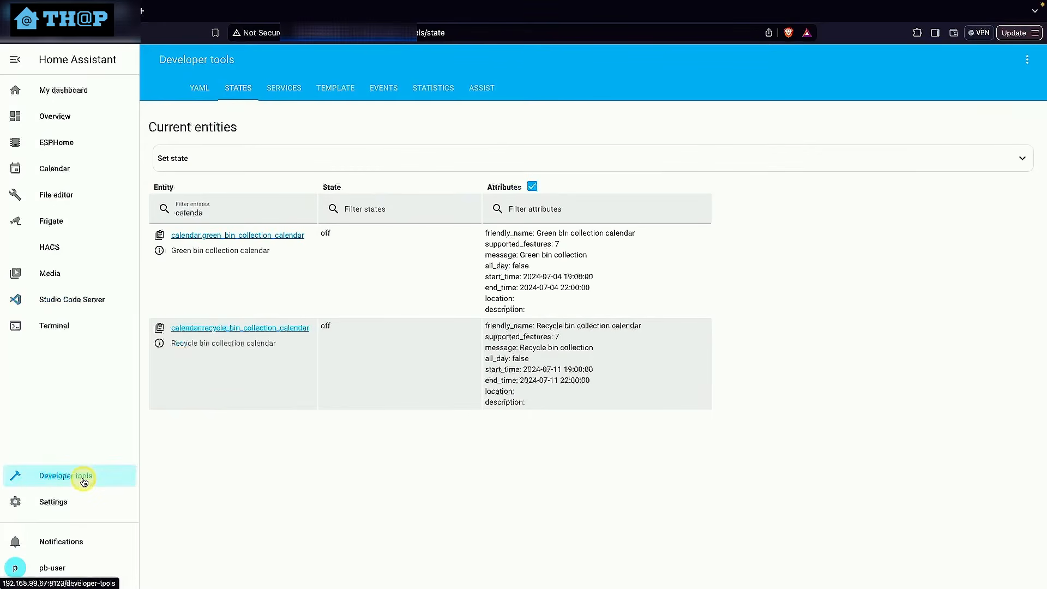
pyautogui.click(201, 97)
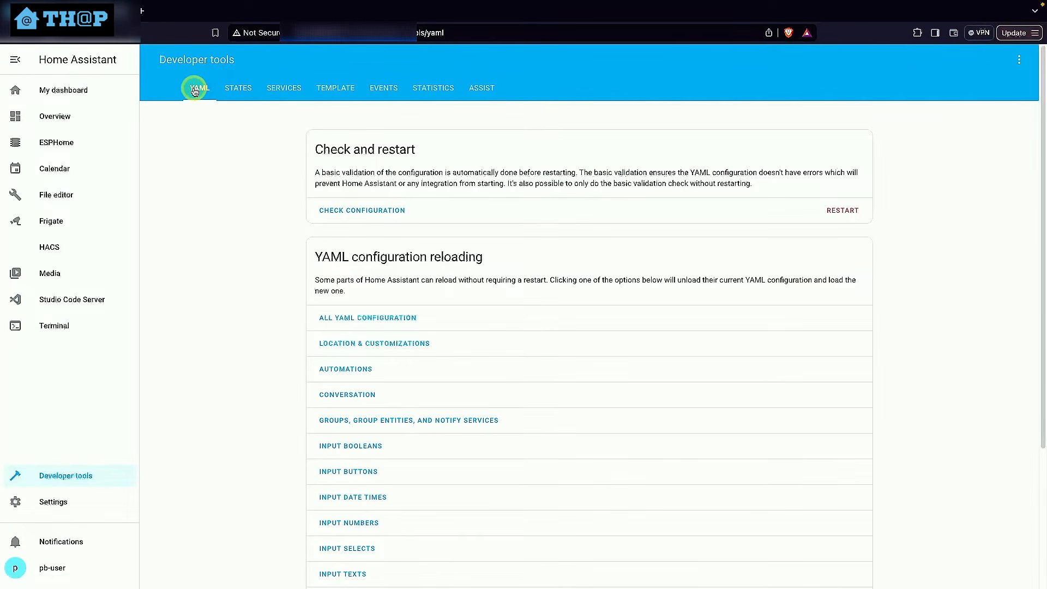
pyautogui.click(373, 210)
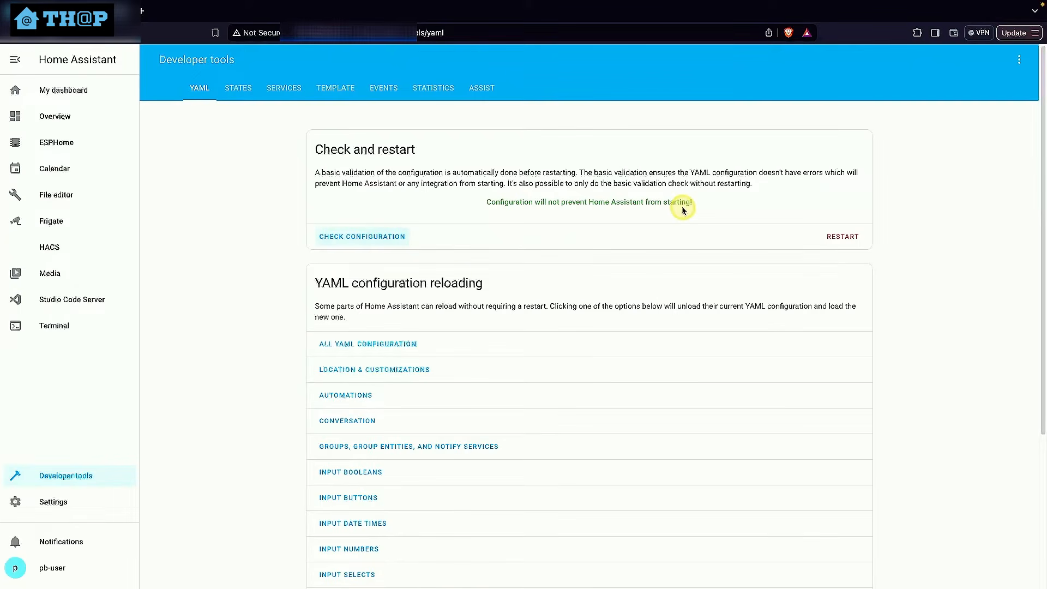
pyautogui.click(382, 345)
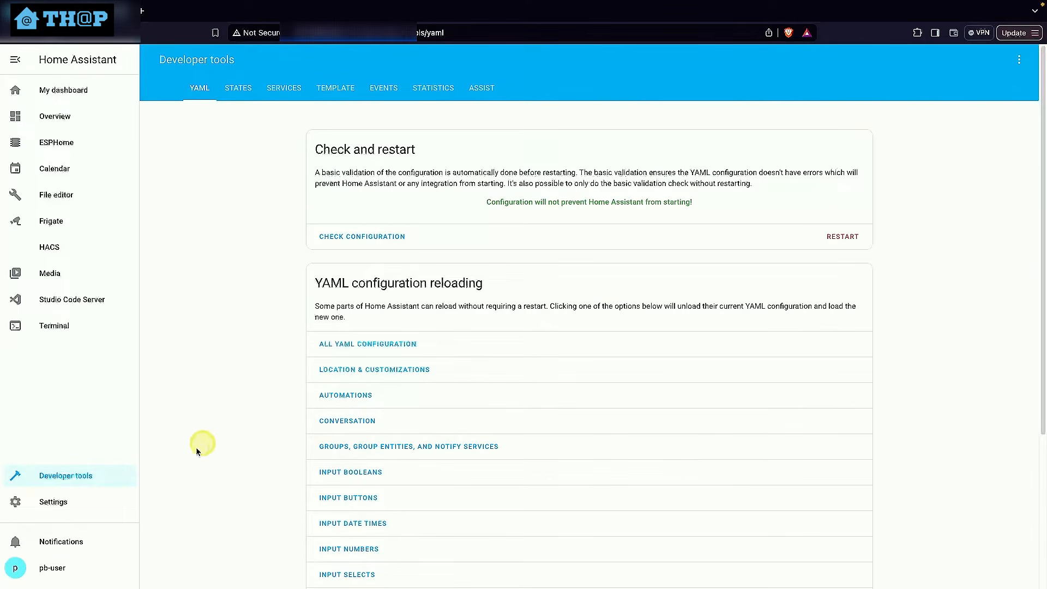
# Create a new empty automation in Home Assistant's automation settings
pyautogui.click(64, 505)
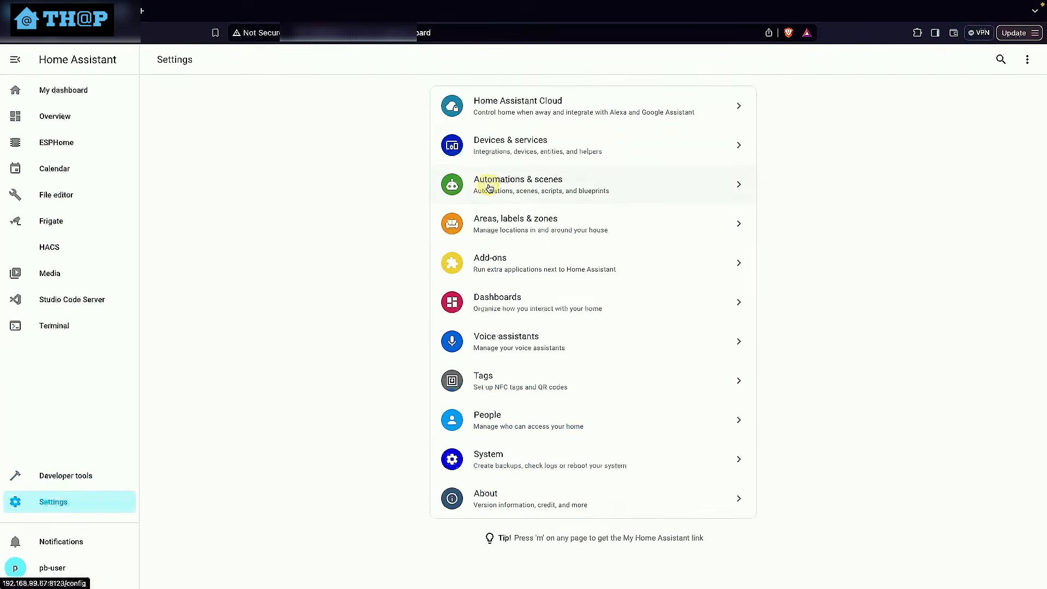
pyautogui.click(485, 184)
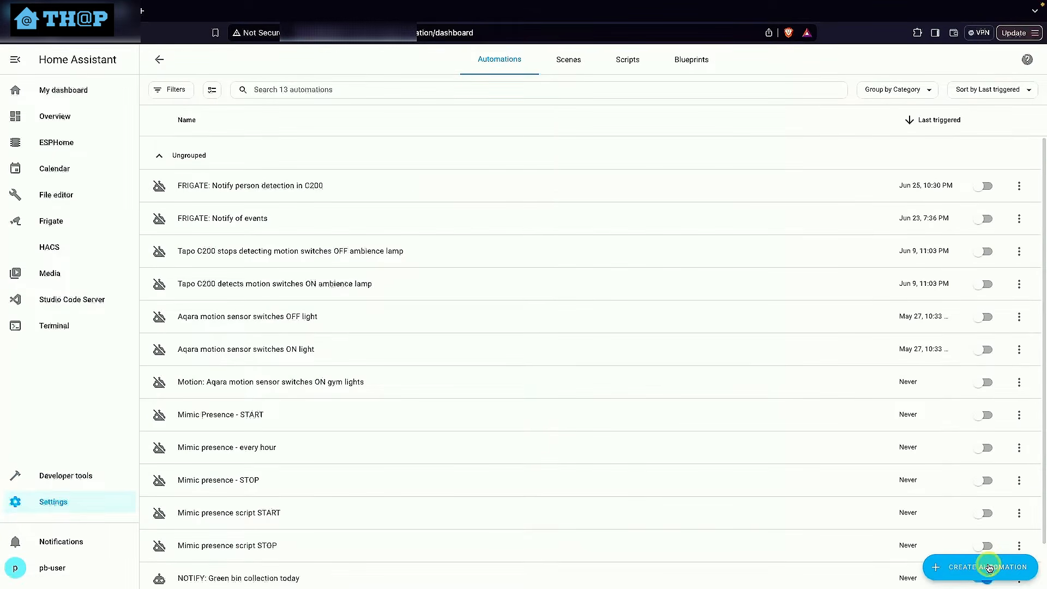
pyautogui.click(987, 567)
pyautogui.click(473, 284)
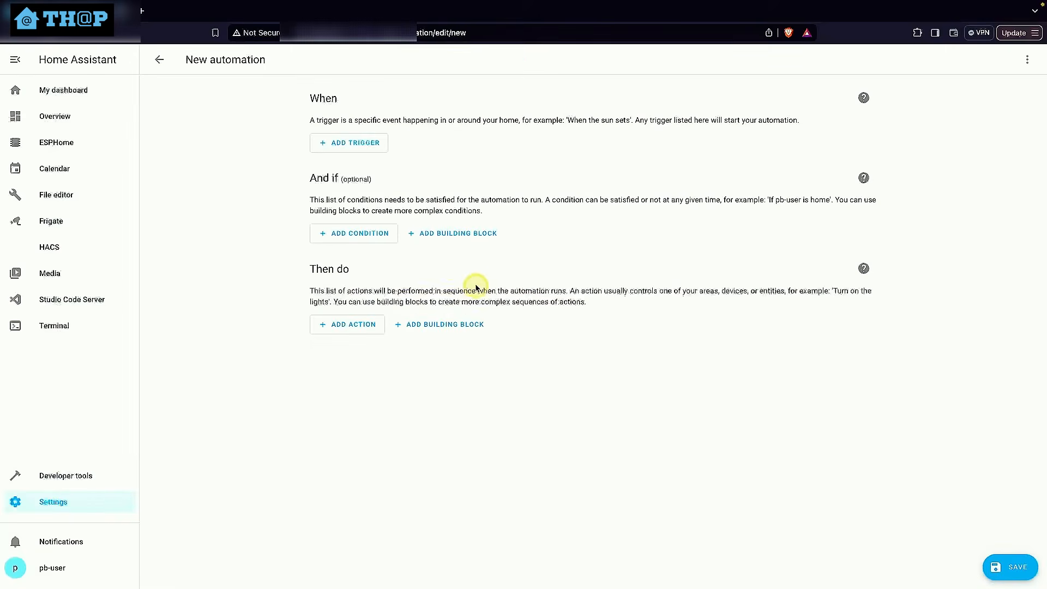
pyautogui.click(367, 146)
pyautogui.write('calendar')
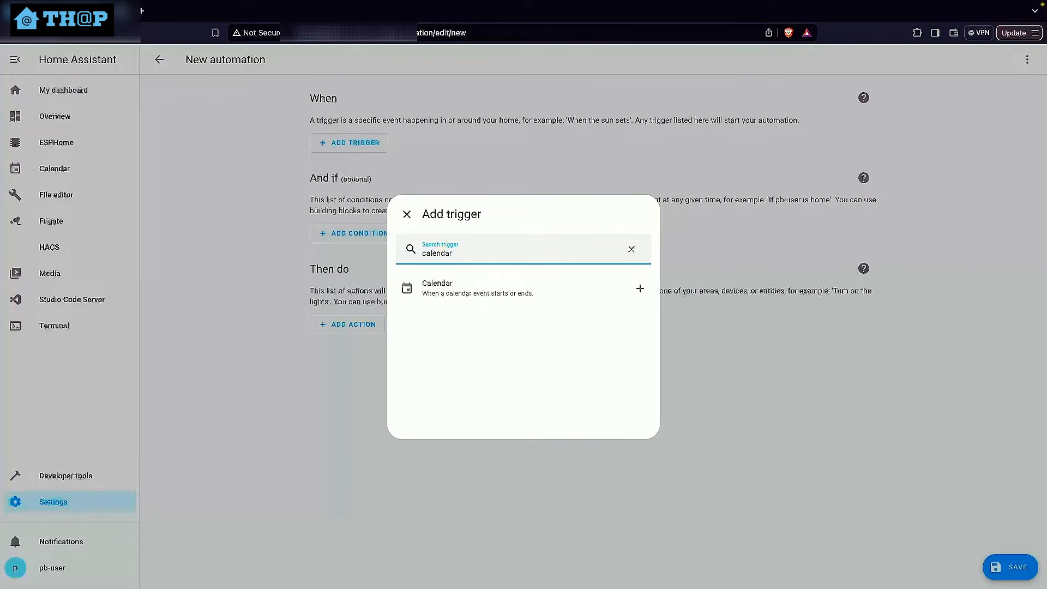
pyautogui.click(452, 286)
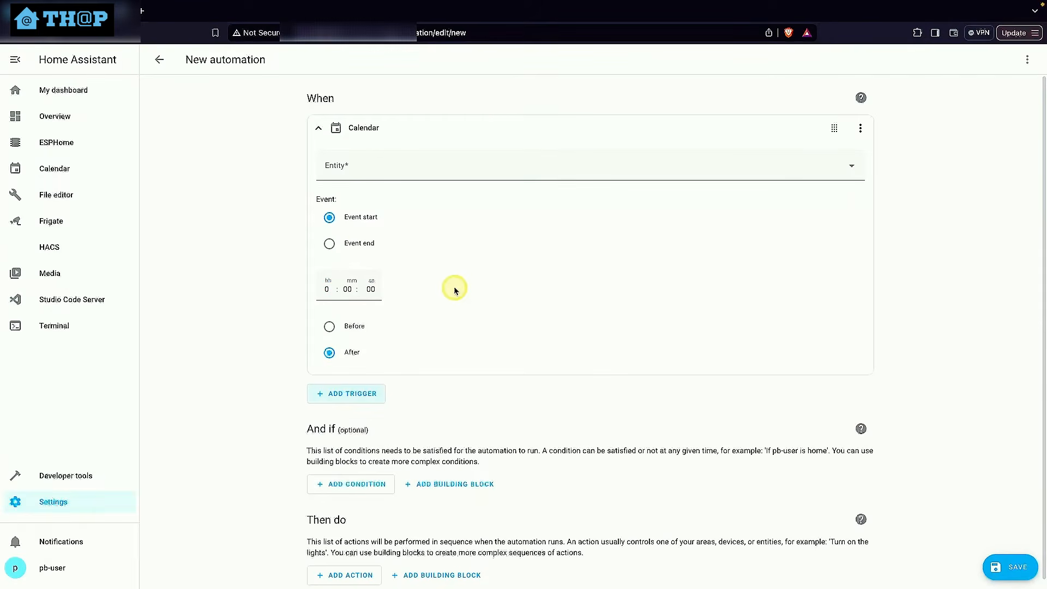
pyautogui.click(362, 165)
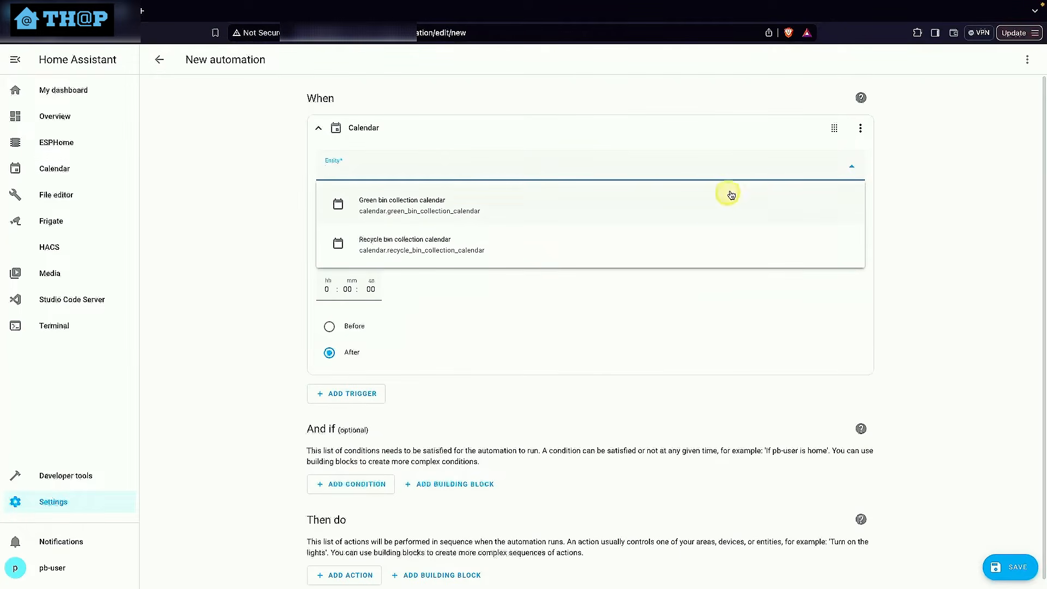
pyautogui.click(861, 133)
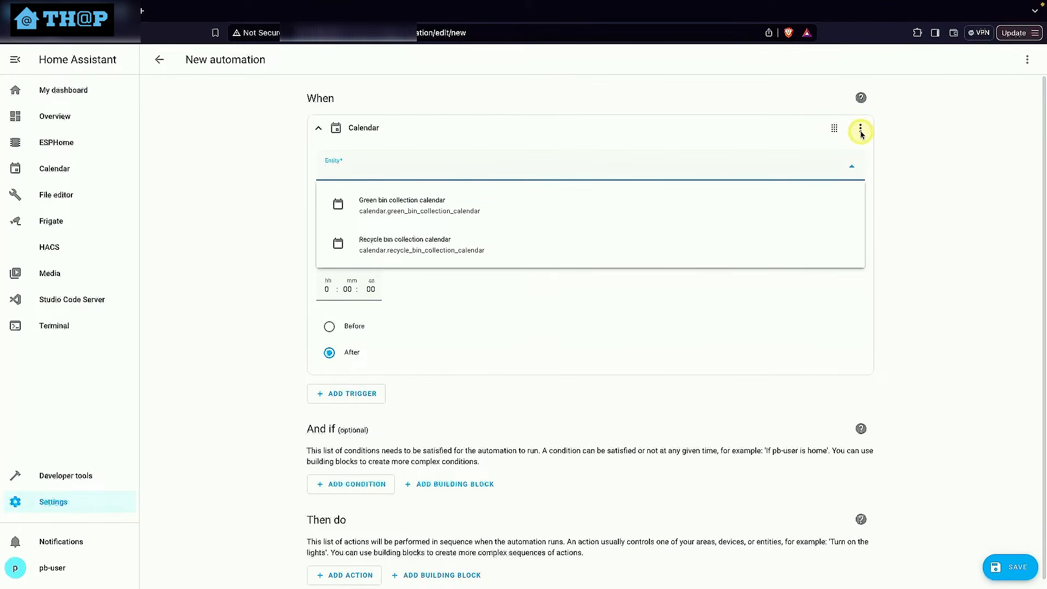
pyautogui.click(861, 130)
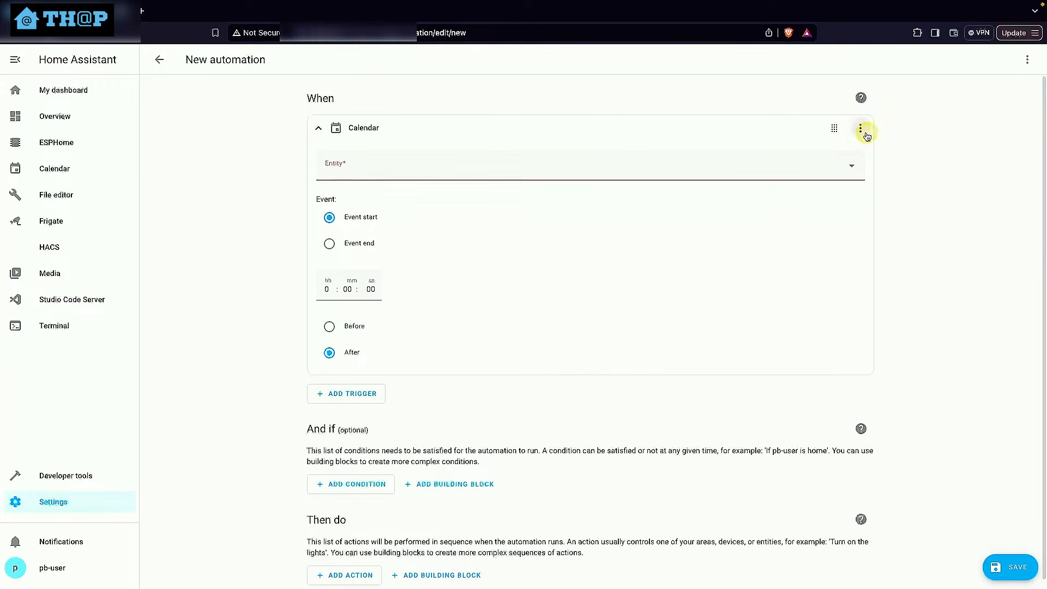
pyautogui.click(923, 421)
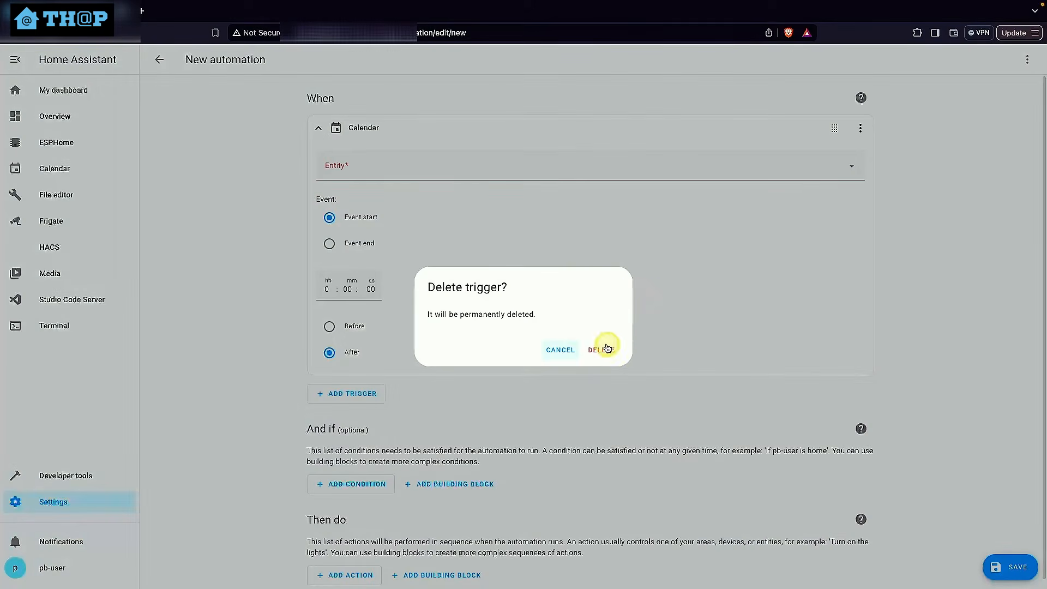
pyautogui.click(607, 349)
# Add a Time trigger to the new automation with a fixed time of 8:00 AM
pyautogui.click(350, 141)
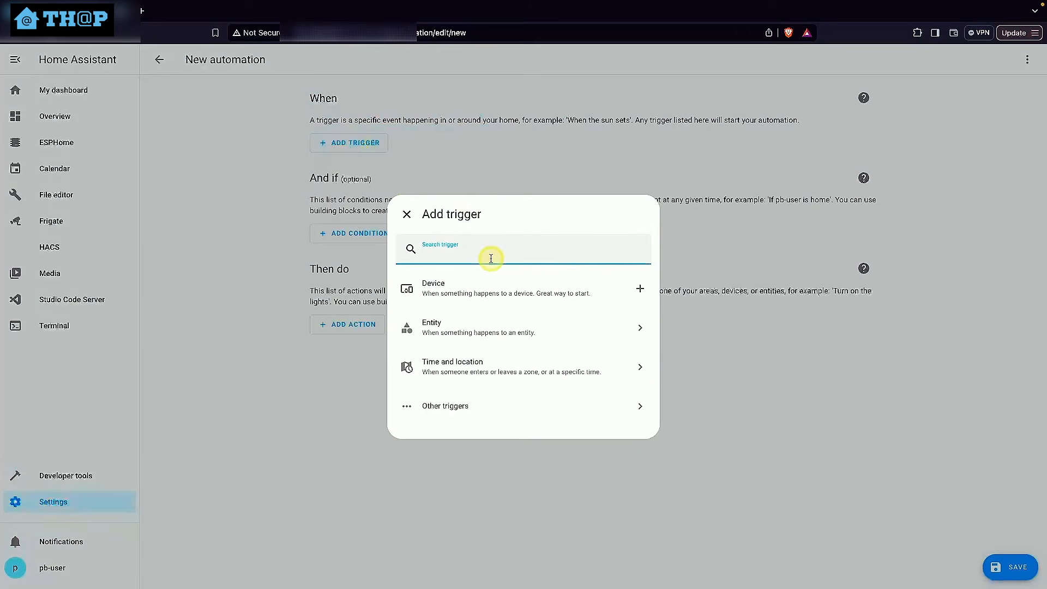
pyautogui.write('time')
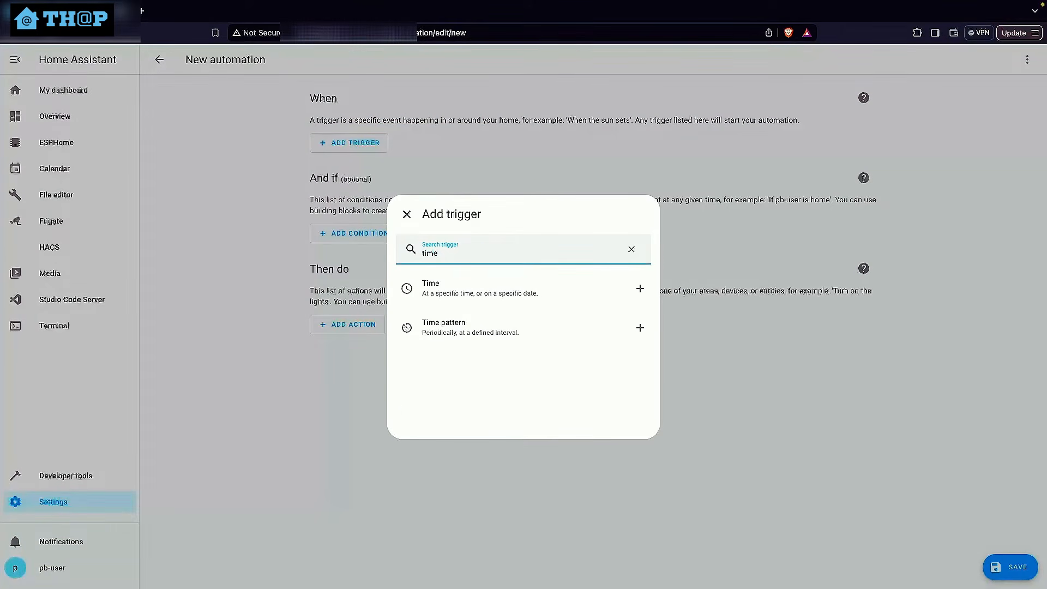
pyautogui.click(483, 285)
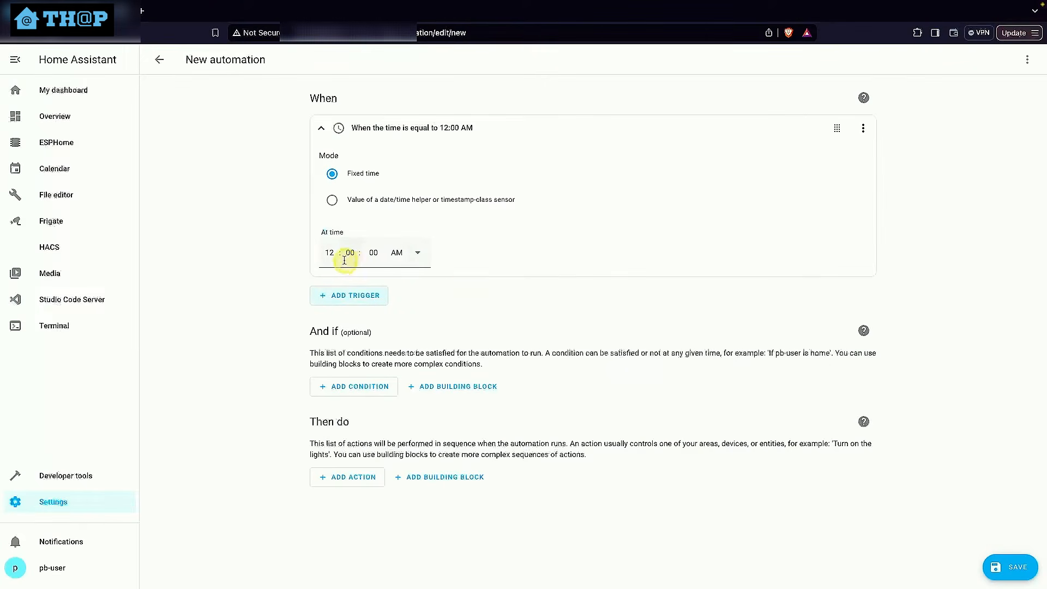
pyautogui.click(325, 257)
pyautogui.write('8')
pyautogui.click(322, 129)
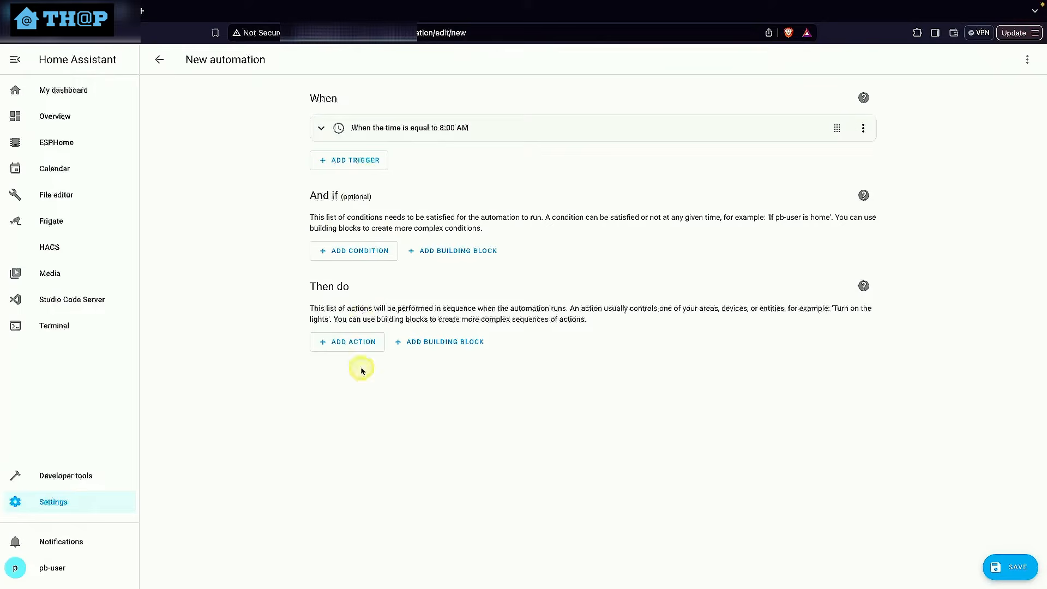
# Add the action "Notifications: Send a notification via mobile_app_vivo_1805" to the automation
pyautogui.click(339, 344)
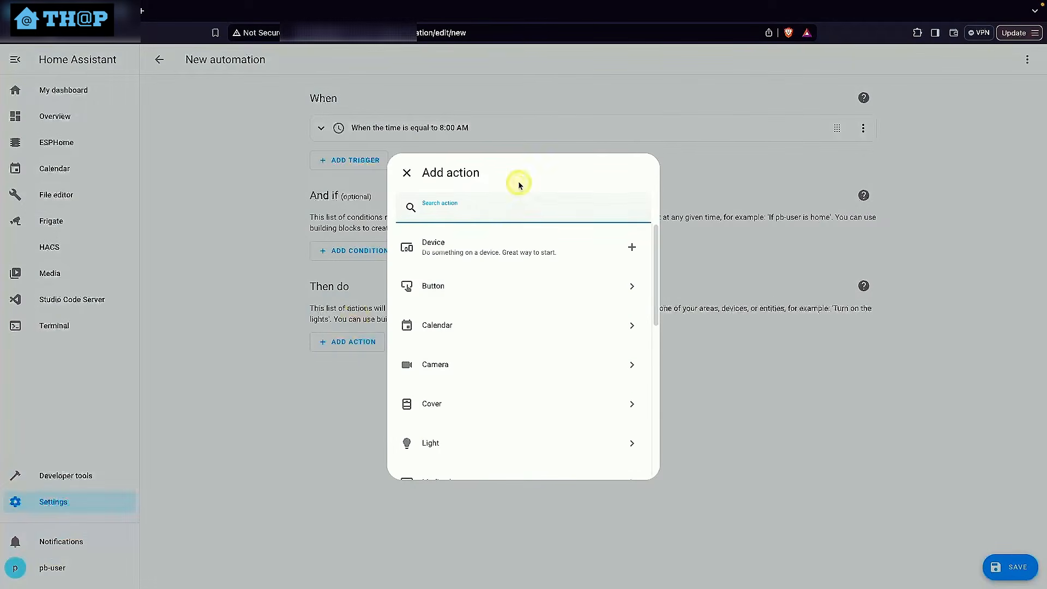
pyautogui.write('not')
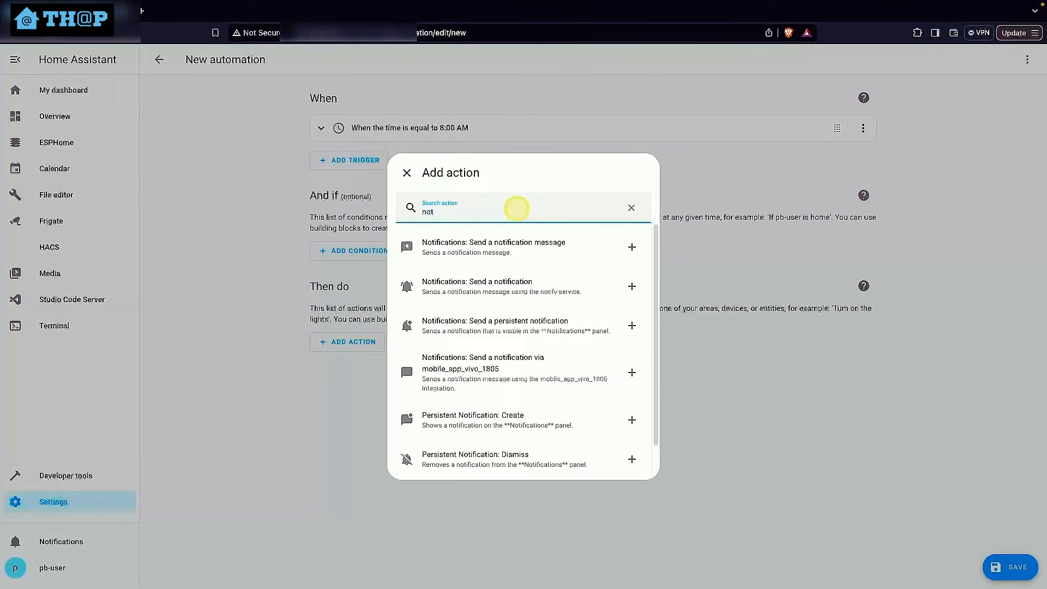
pyautogui.write('fy')
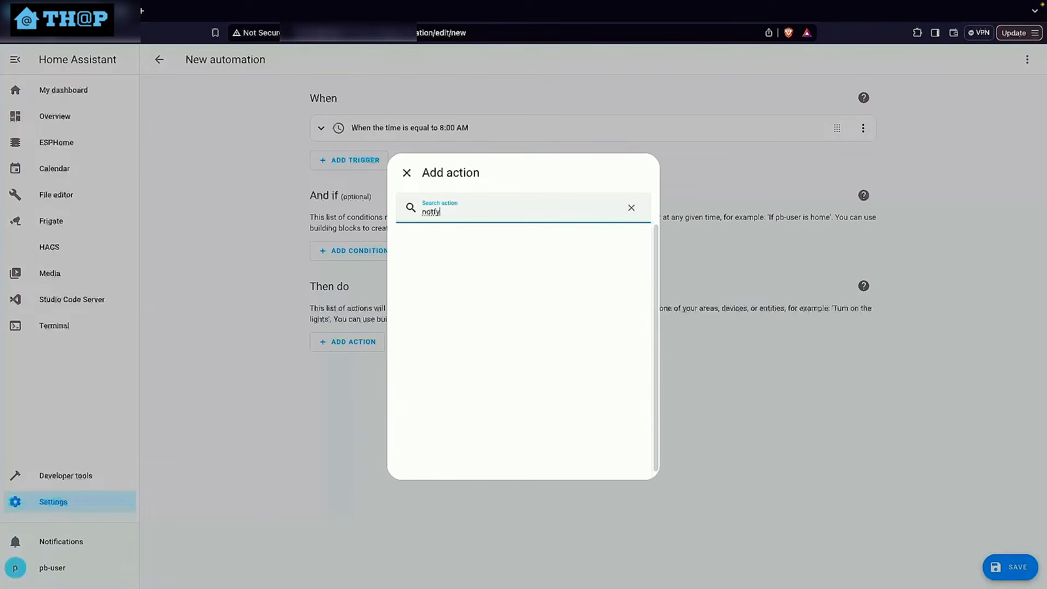
pyautogui.press('BackSpace')
pyautogui.press('BackSpace')
pyautogui.write('itfy')
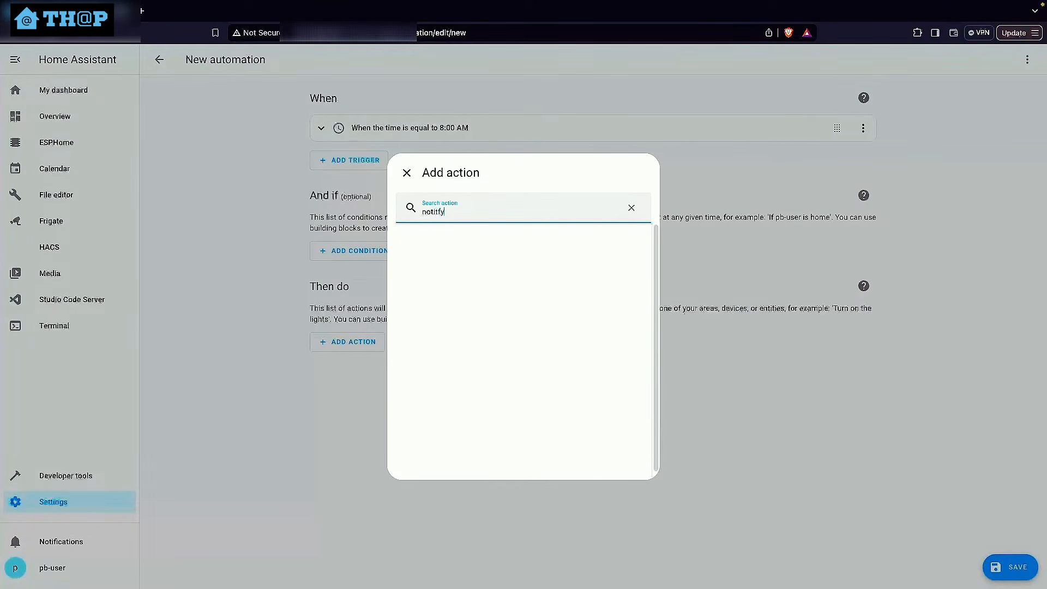
pyautogui.press('BackSpace')
pyautogui.press('BackSpace')
pyautogui.press('BackSpace')
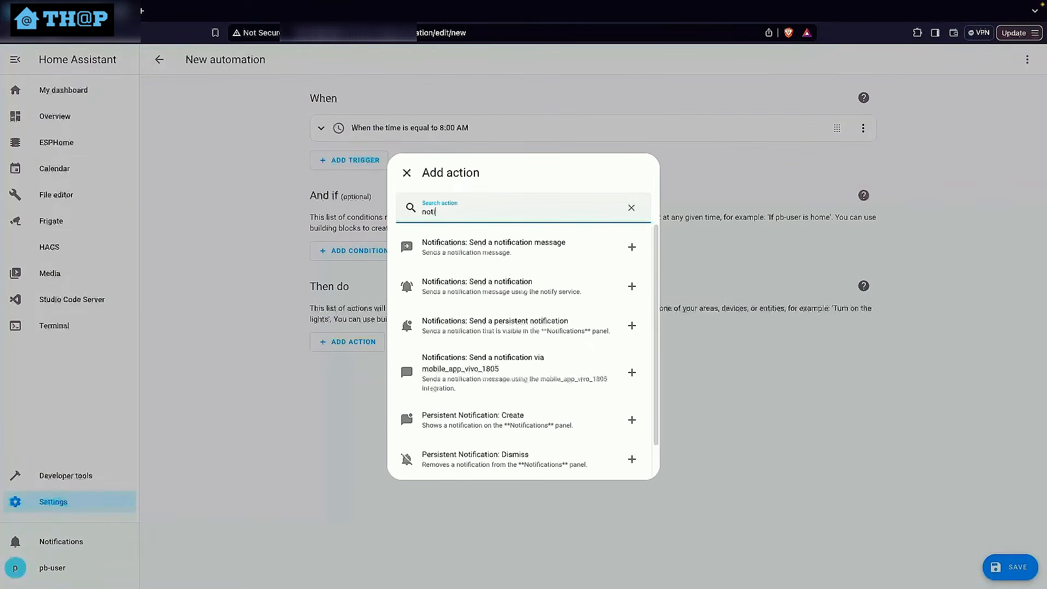
pyautogui.write('fy')
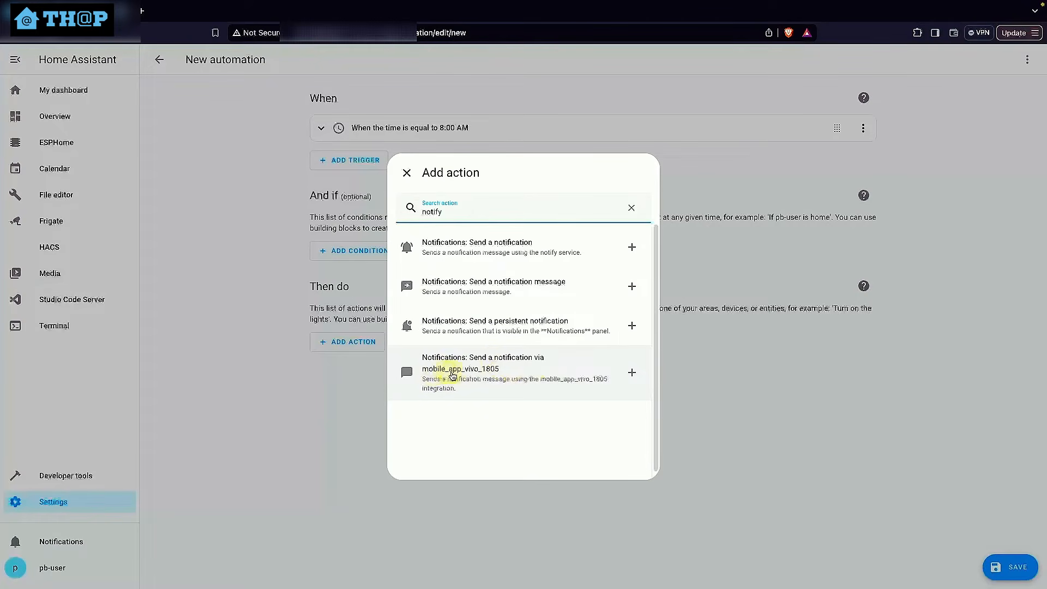
pyautogui.click(495, 374)
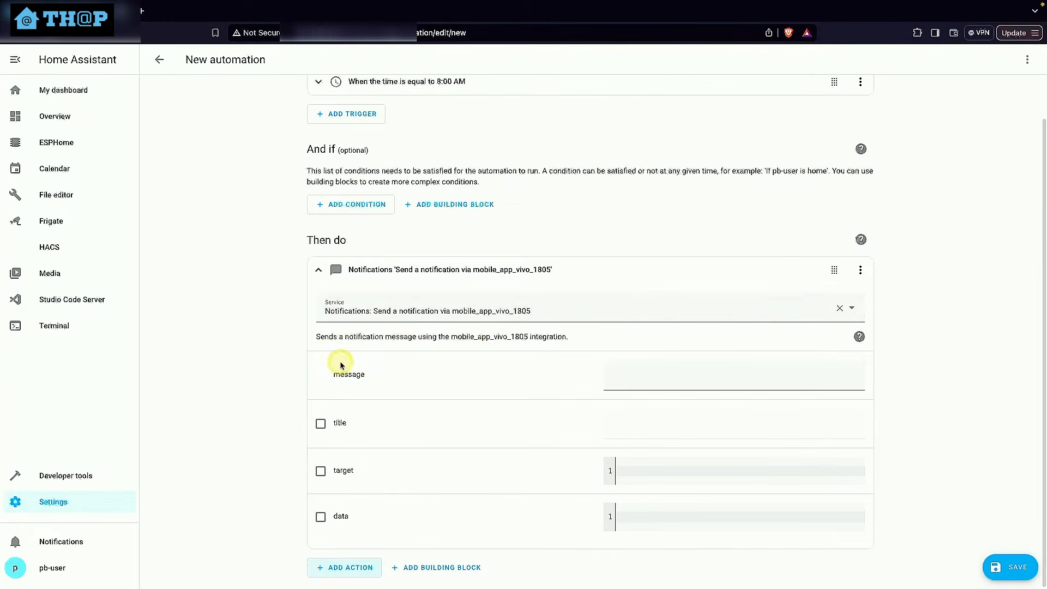
# Set the notification's message to "Green bin collection today!" and enable its title with the text "Bin reminder"
pyautogui.click(676, 382)
pyautogui.write('Green bin collection today!')
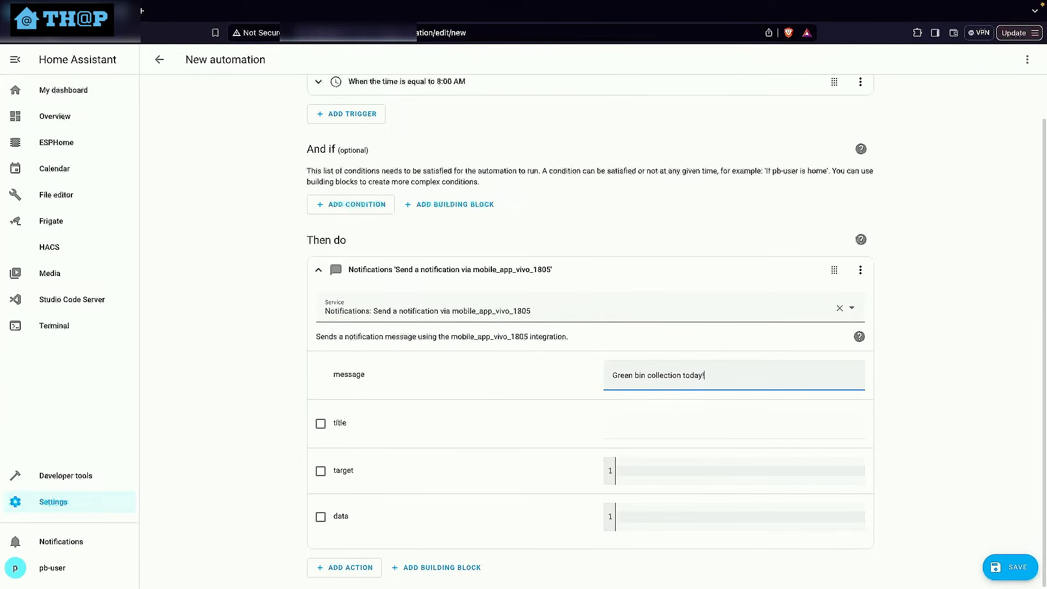
pyautogui.click(320, 423)
pyautogui.click(687, 433)
pyautogui.write('Bin reminder')
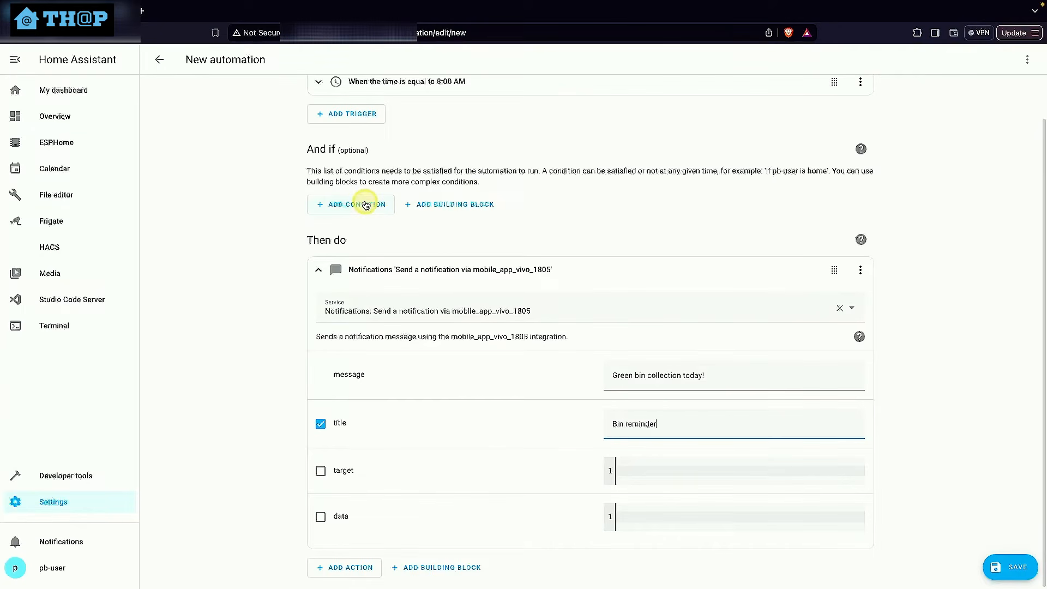
# In the automation's YAML, replace the empty condition with a state condition requiring sensor.bin_collection_green to be Today
pyautogui.click(1028, 61)
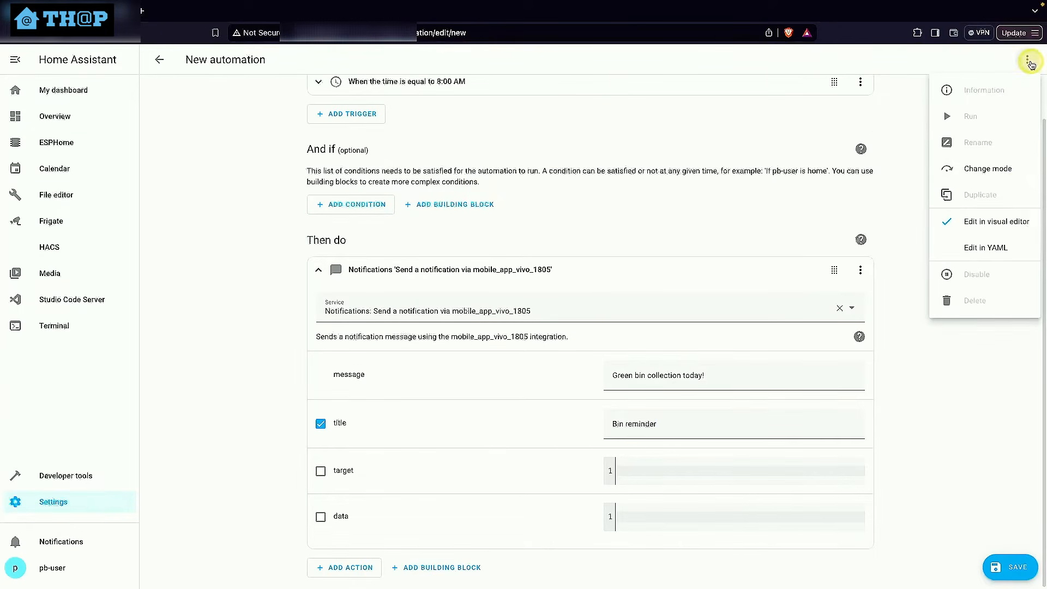
pyautogui.click(1011, 246)
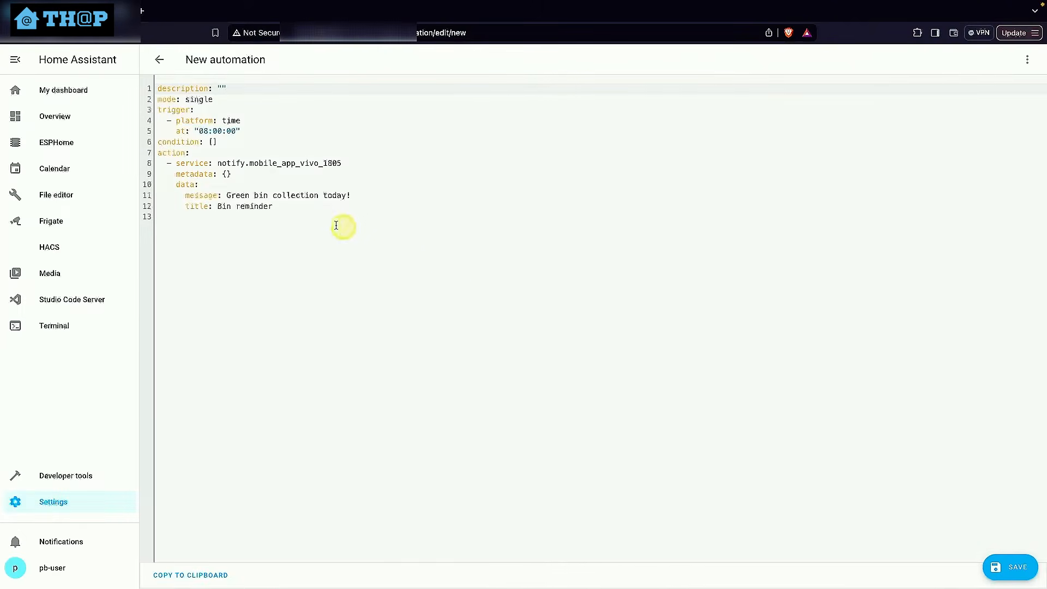
pyautogui.moveTo(159, 143); pyautogui.dragTo(221, 140)
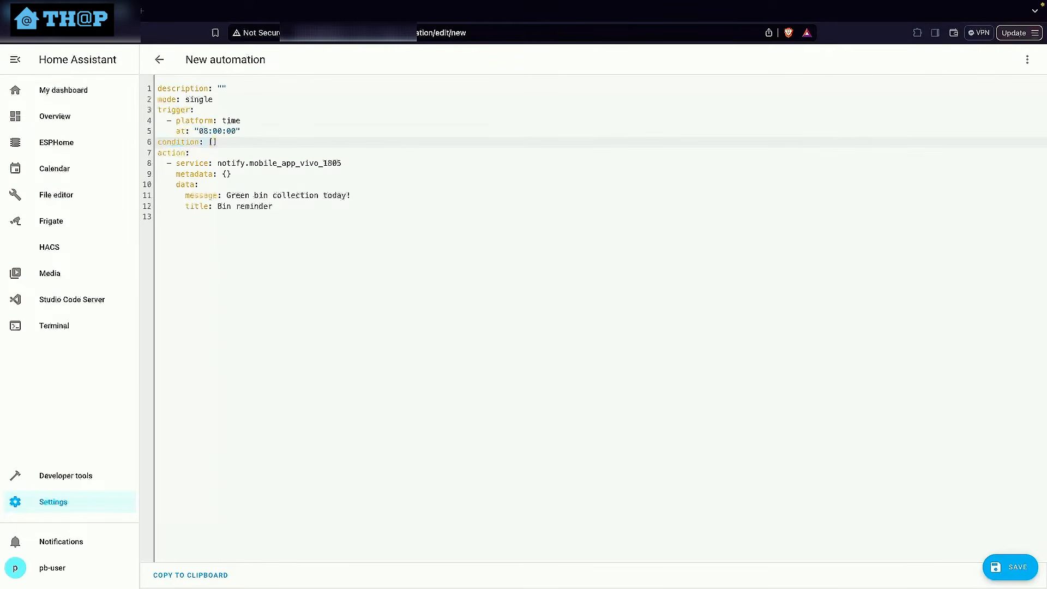
pyautogui.press('BackSpace')
pyautogui.write('condition:   - condition: state     entity_id: sensor.bin_collection_green     state: Today')
pyautogui.click(224, 238)
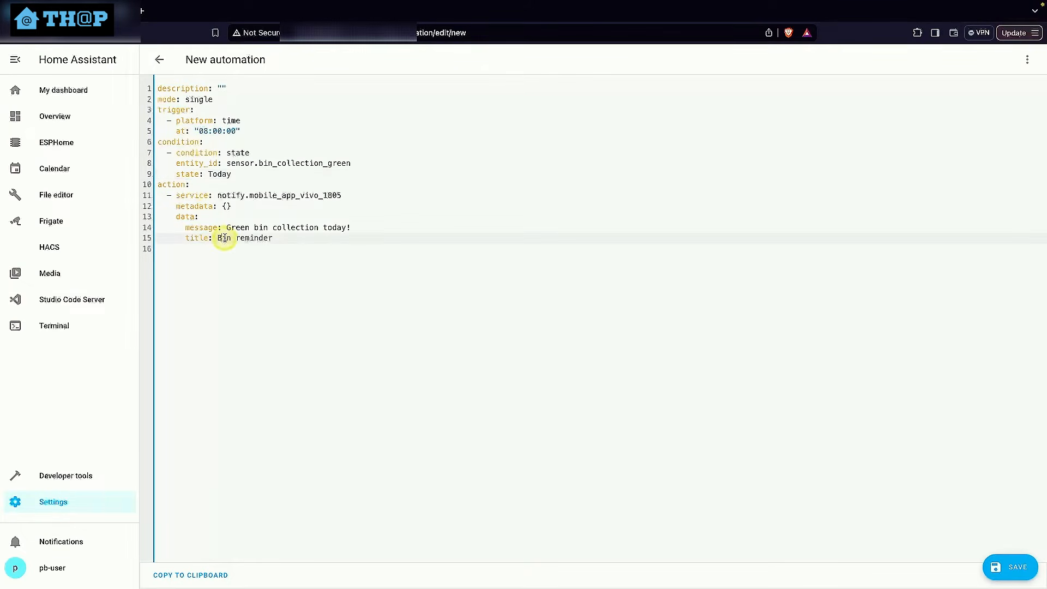
pyautogui.click(220, 174)
# Save the automation under the name "NOTIFY: Green bin reminder"
pyautogui.click(1008, 564)
pyautogui.moveTo(504, 296); pyautogui.dragTo(426, 292)
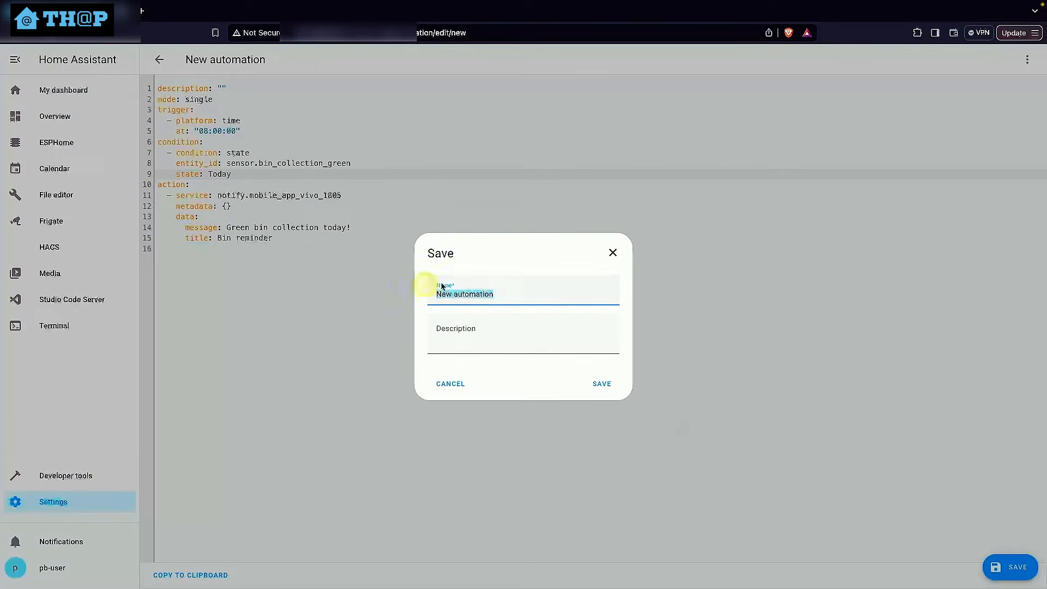
pyautogui.write('NOTIFYU')
pyautogui.press('BackSpace')
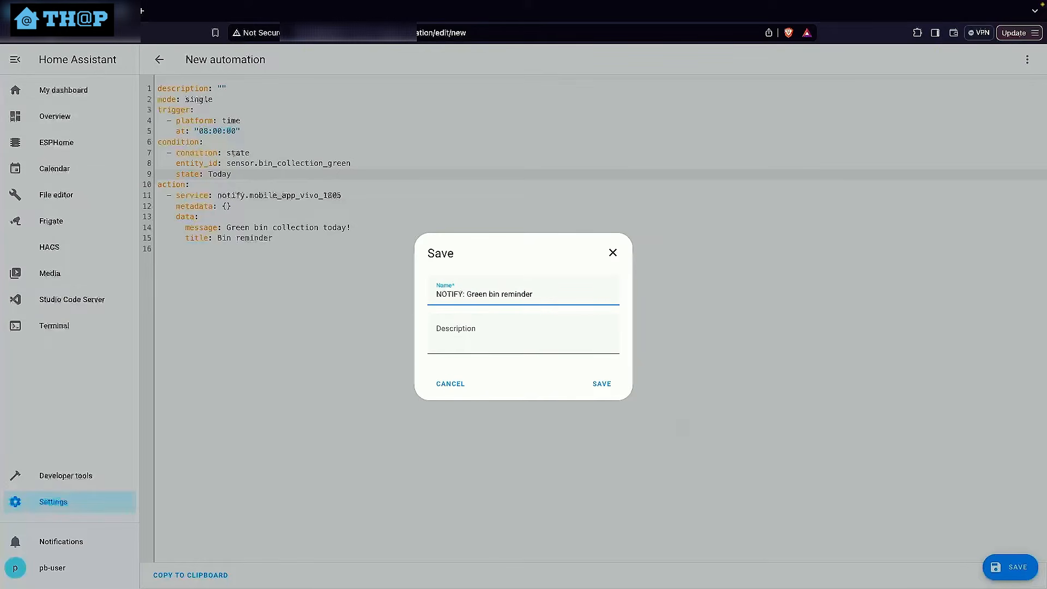
pyautogui.click(601, 384)
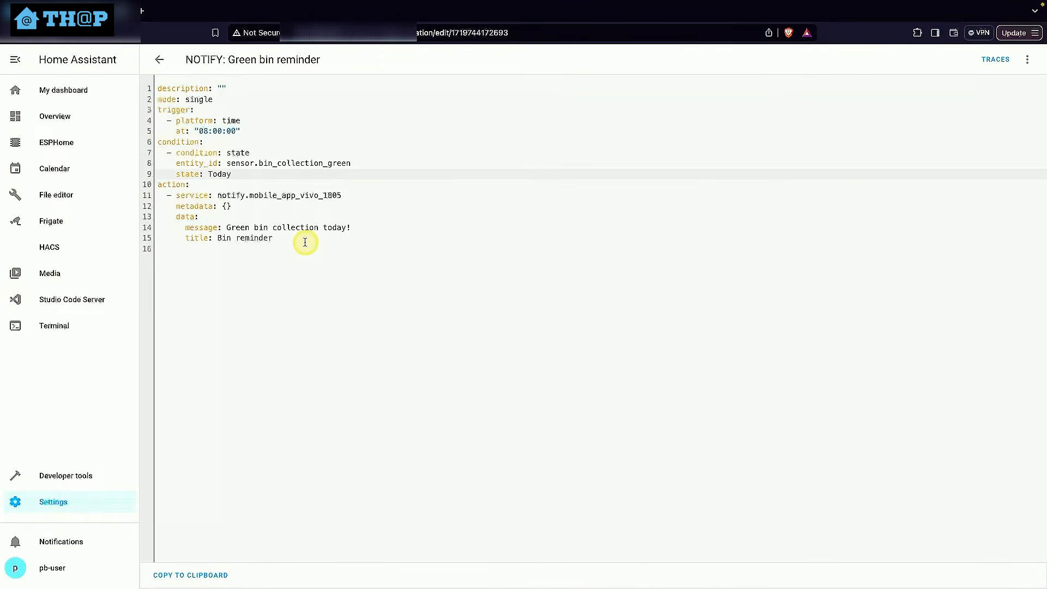
# Copy the green bin reminder's entire YAML and return to the automations list
pyautogui.moveTo(305, 242); pyautogui.dragTo(139, 95)
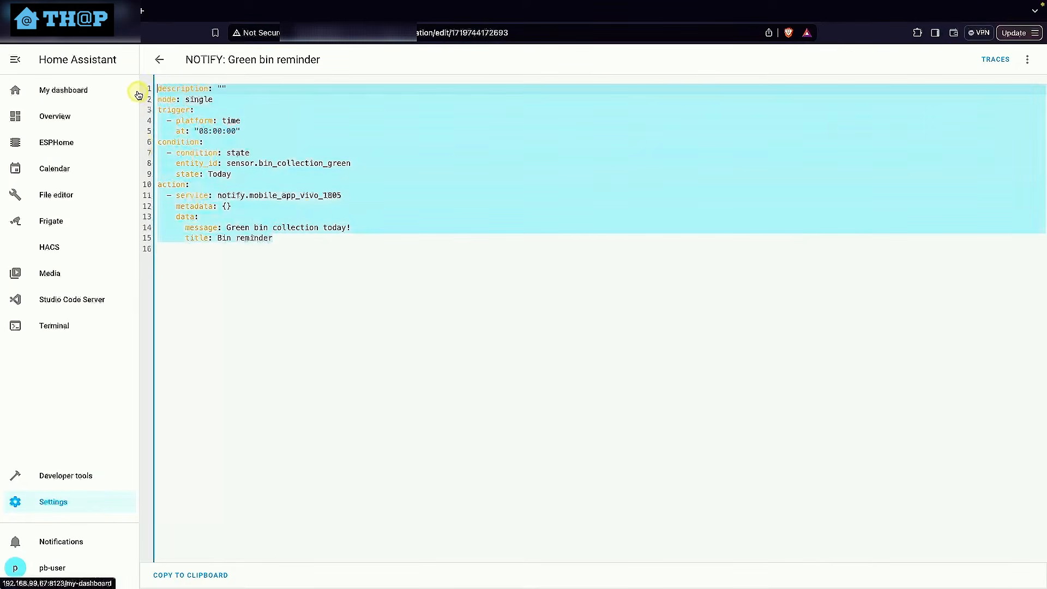
pyautogui.click(473, 247)
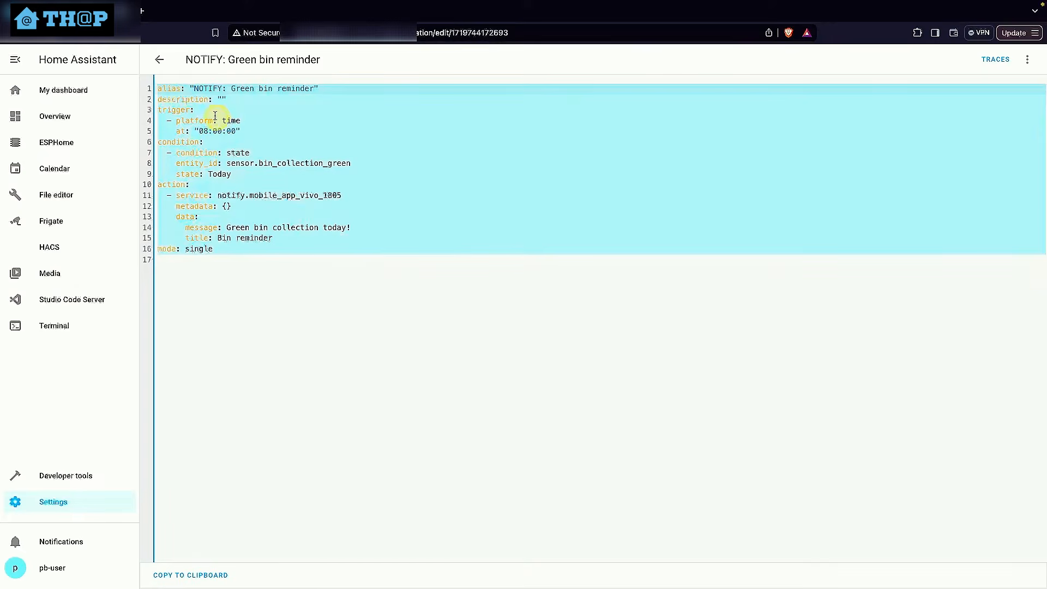
pyautogui.click(163, 60)
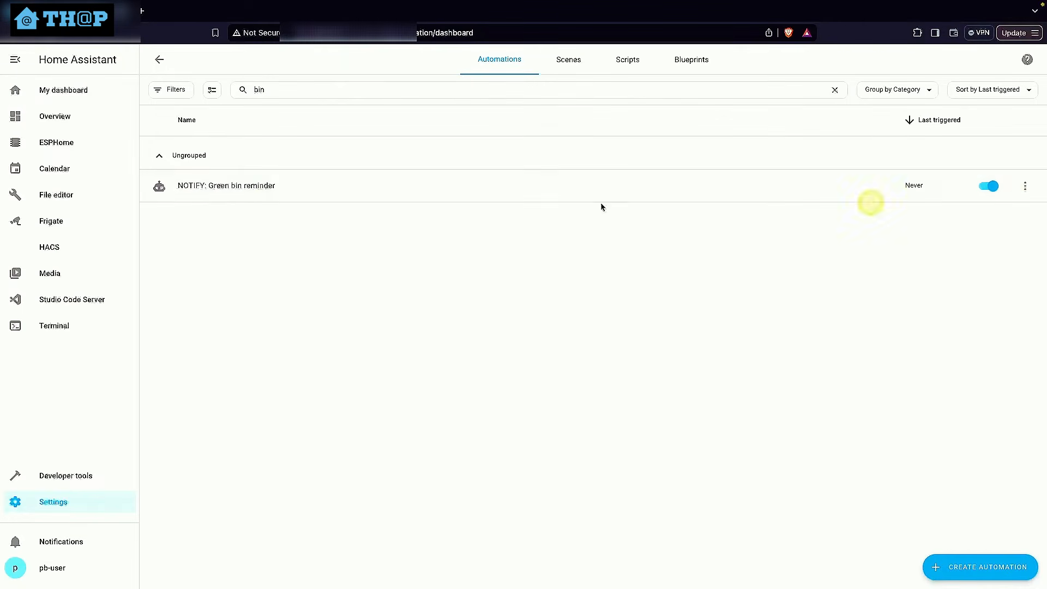
# Duplicate the green bin reminder automation and replace the duplicate's YAML with the copied code, removing the trailing empty line
pyautogui.click(1023, 186)
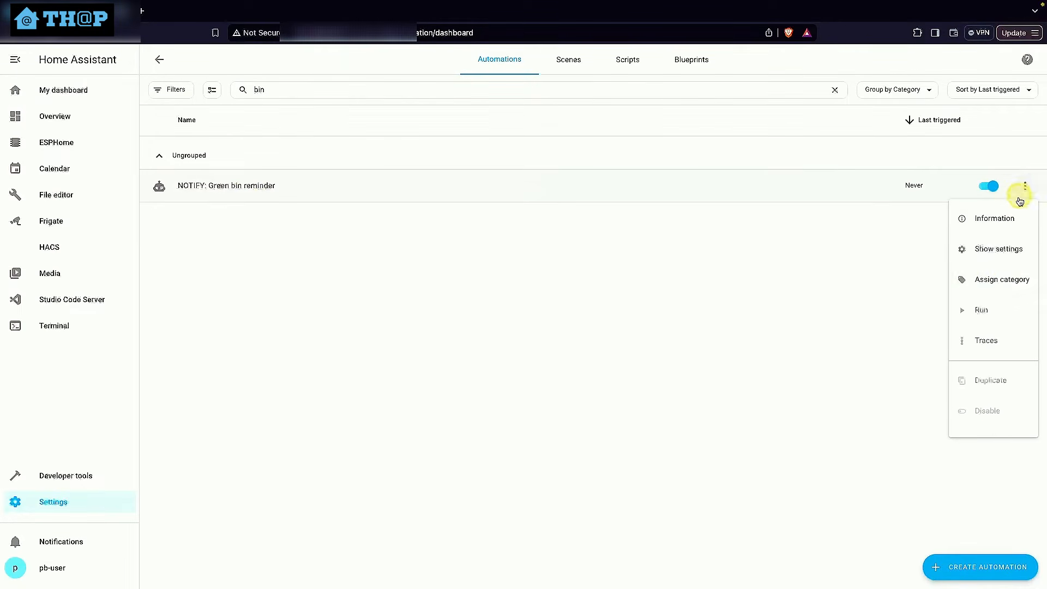
pyautogui.click(992, 378)
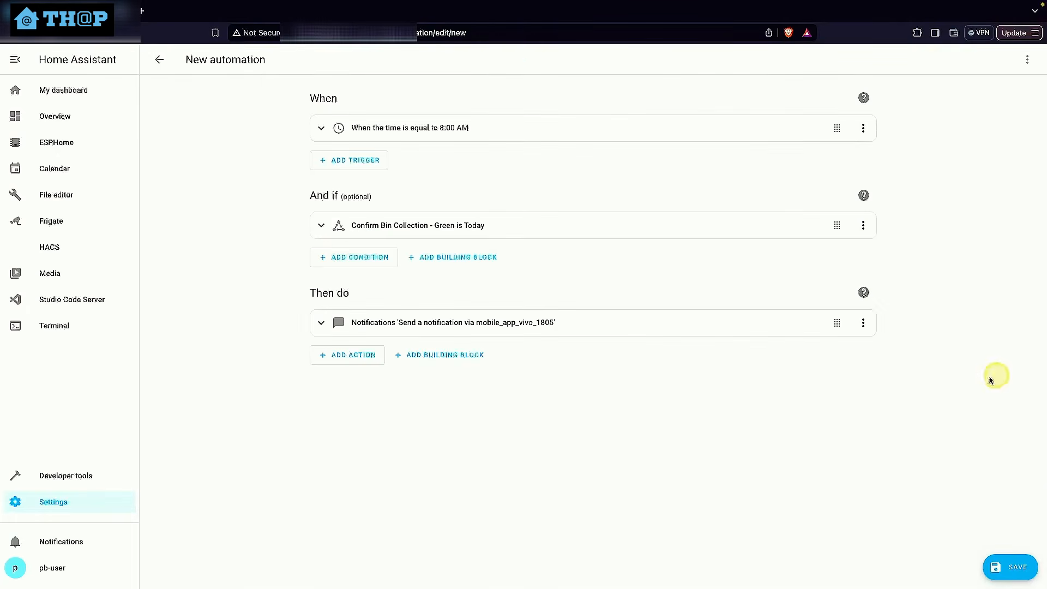
pyautogui.click(1027, 60)
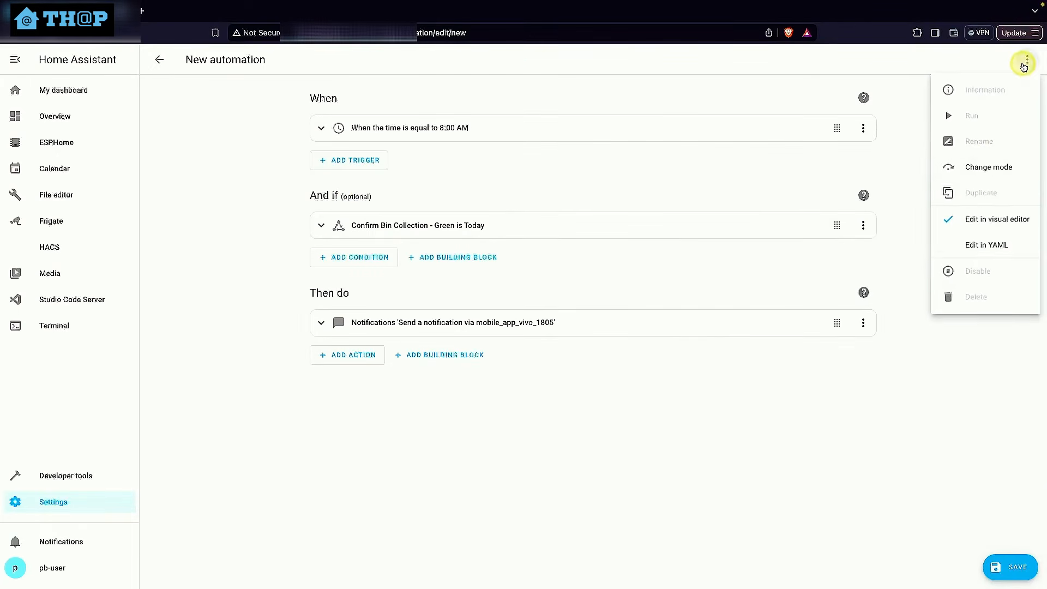
pyautogui.click(989, 247)
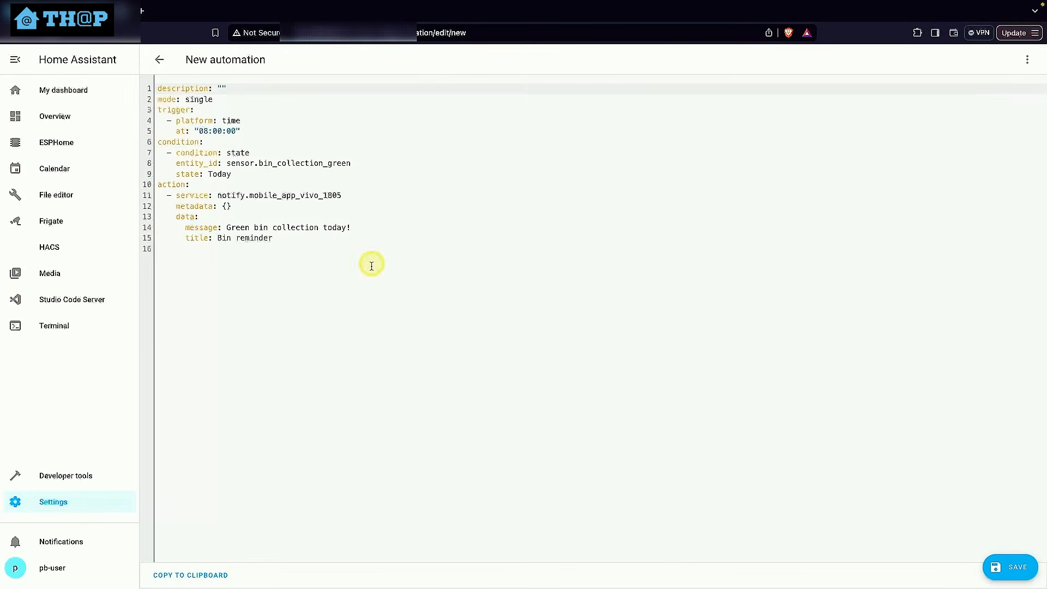
pyautogui.moveTo(369, 264); pyautogui.dragTo(86, 87)
pyautogui.write('alias: "NOTIFY: Green bin reminder" description: "" trigger:   - platform: time     at: "08:00:00" condition:   - condition: state     entity_id: sensor.bin_collection_green     state: Today action:   - service: notify.mobile_app_vivo_1805     metadata: {}     data:       message: Green bin collection today!       title: Bin reminder mode: single')
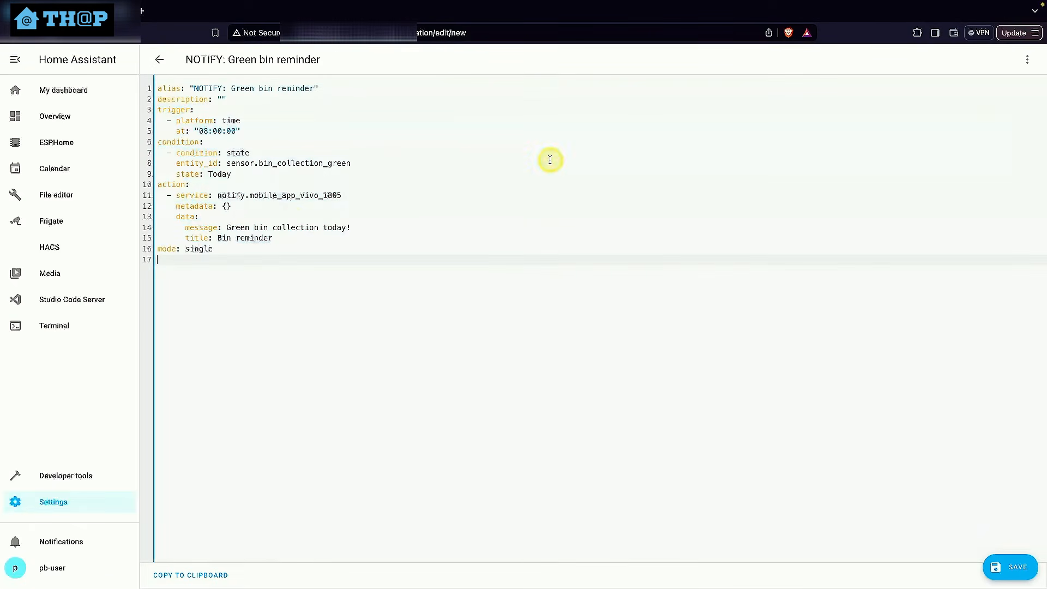
pyautogui.press('BackSpace')
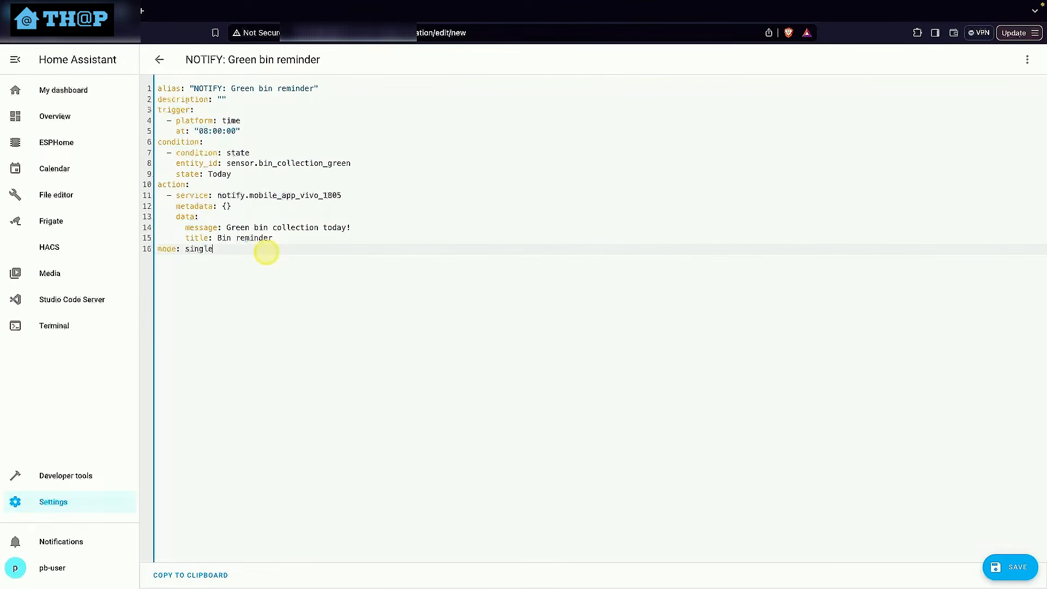
# Change the duplicate's alias to "NOTIFY: Recycle bin reminder" and its condition entity to sensor.bin_collection_recycle
pyautogui.doubleClick(245, 89)
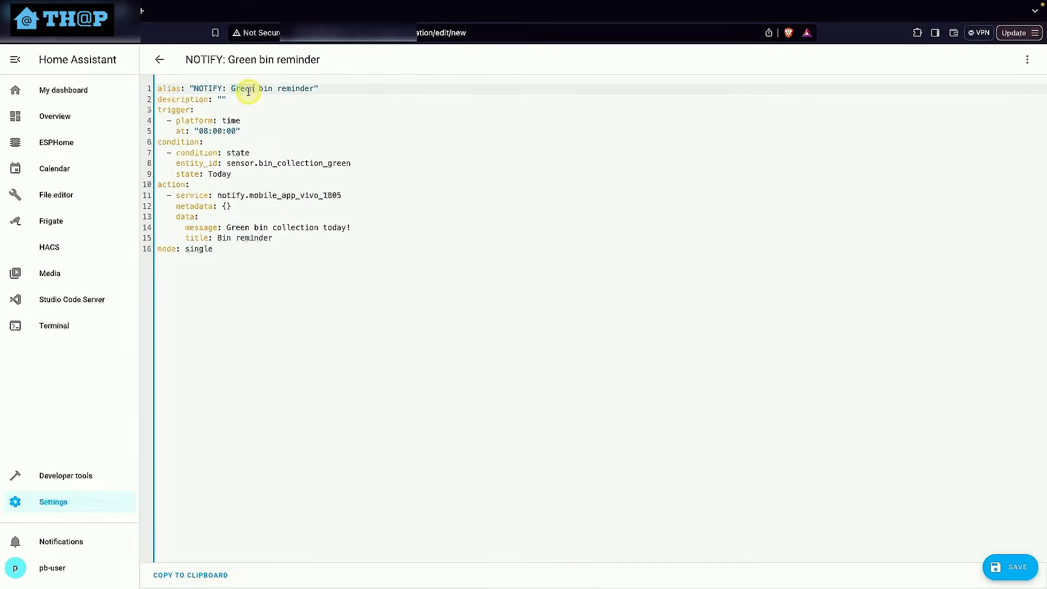
pyautogui.write('Recycle')
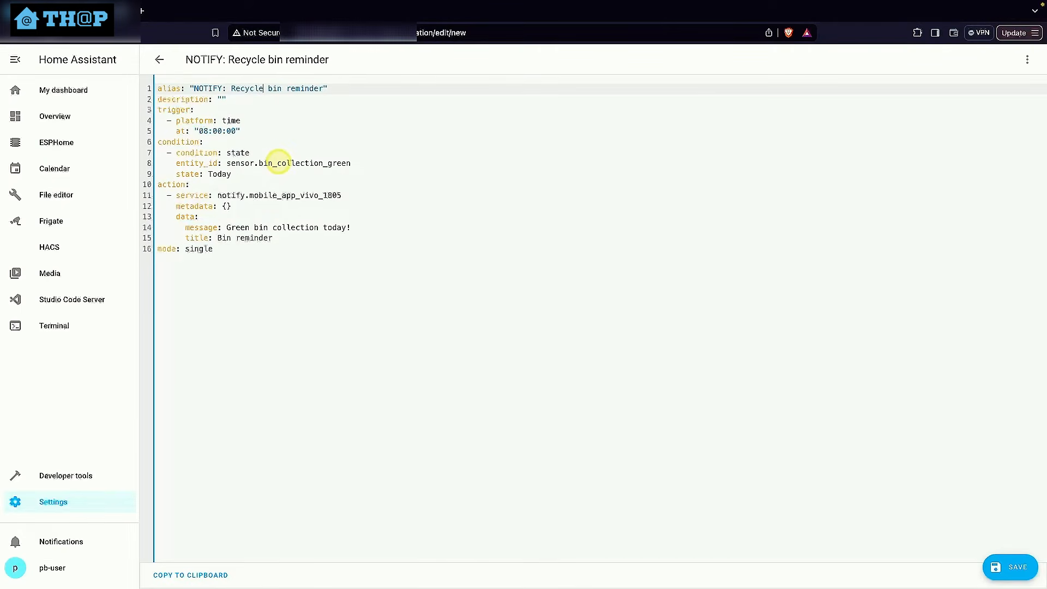
pyautogui.click(263, 163)
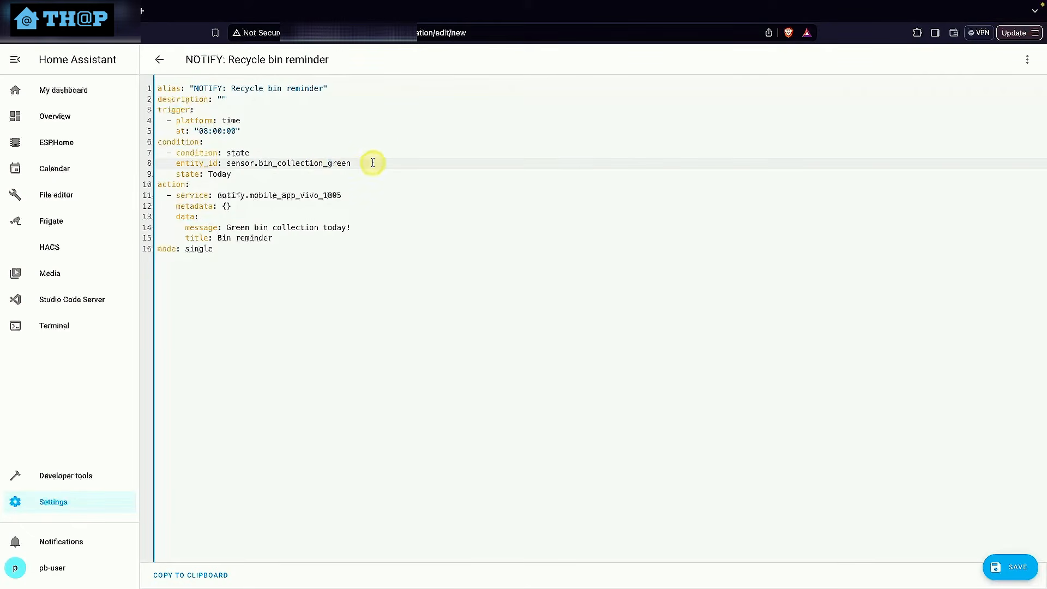
pyautogui.moveTo(350, 163); pyautogui.dragTo(265, 164)
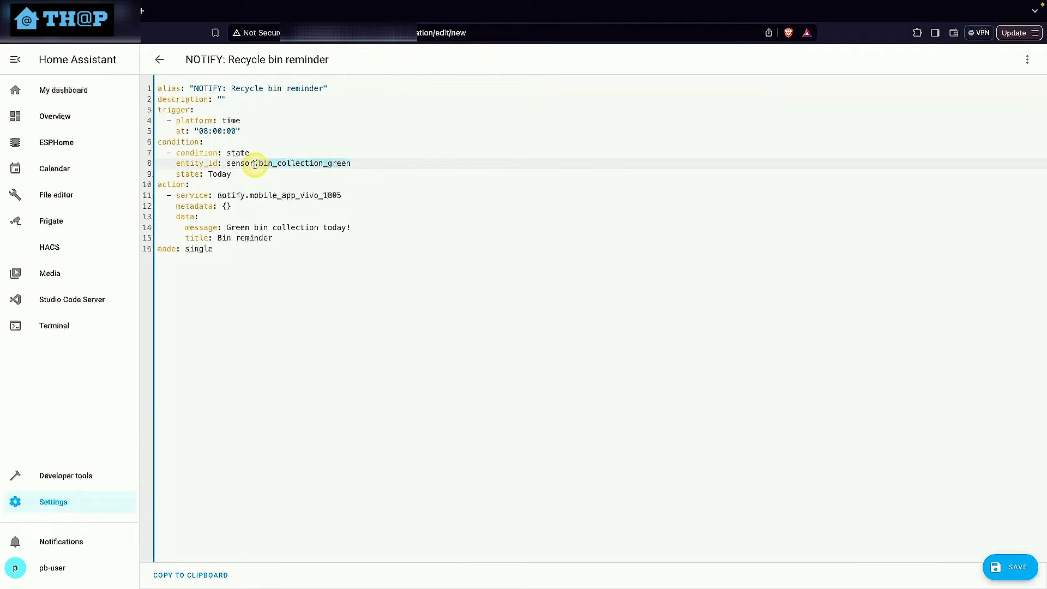
pyautogui.write('rec')
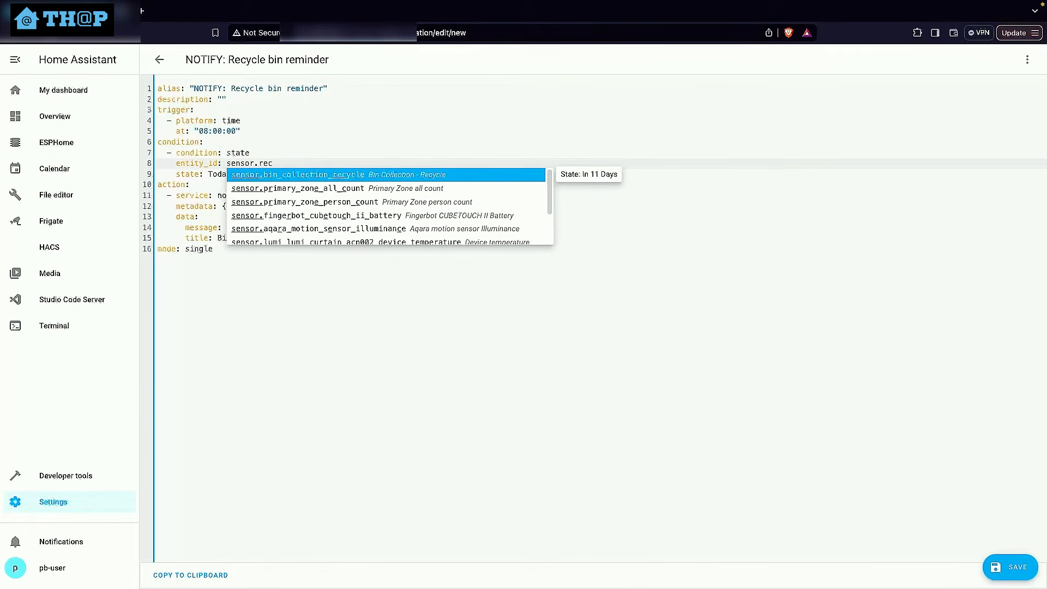
pyautogui.click(264, 174)
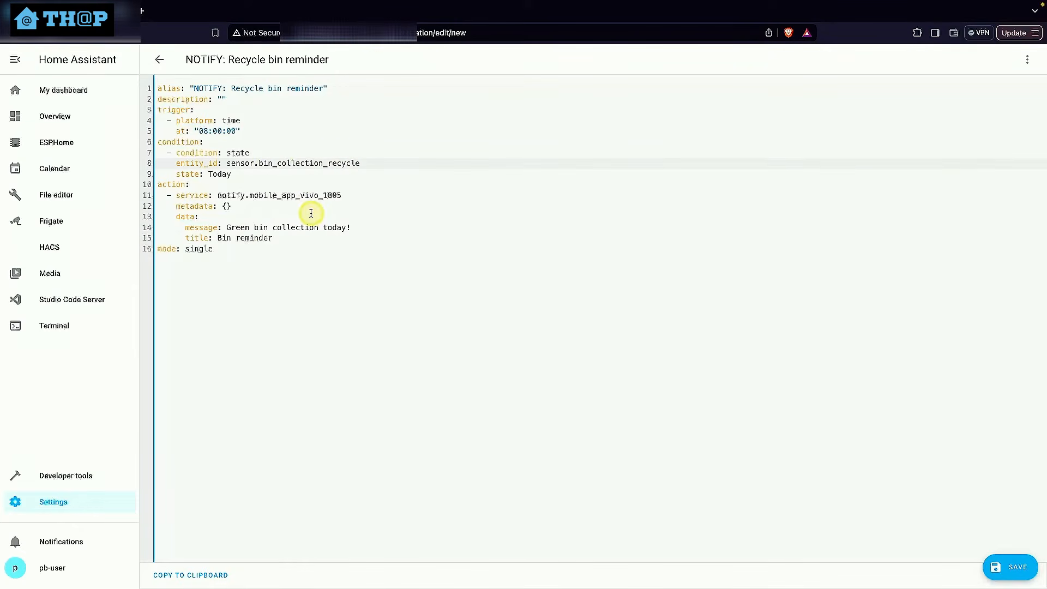
# Set the notification message to "Recycle bin collection today!" and save the automation as "NOTIFY: Recycle bin reminder"
pyautogui.doubleClick(238, 227)
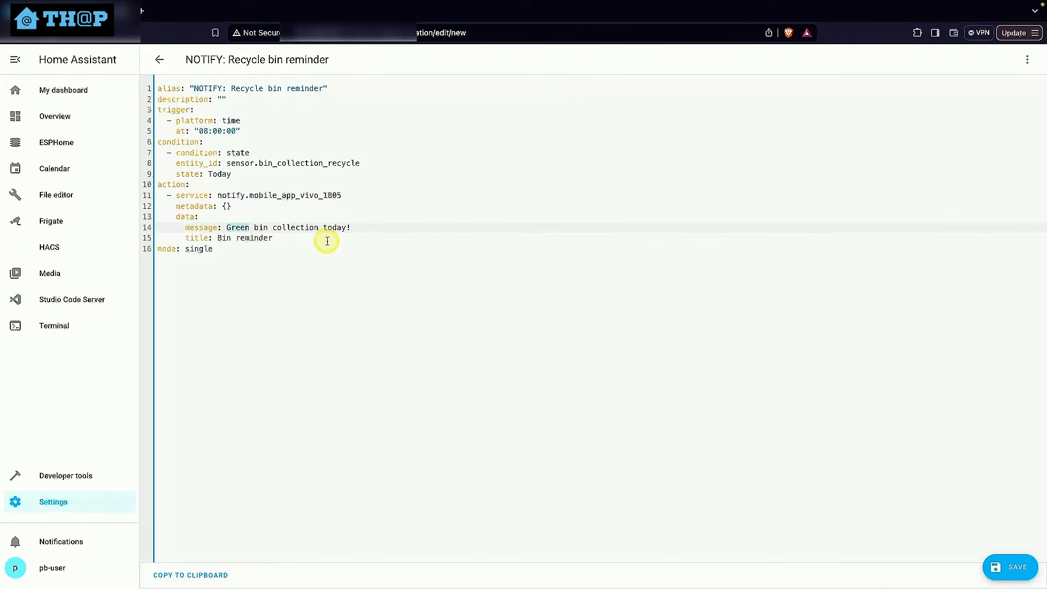
pyautogui.write('Recyc')
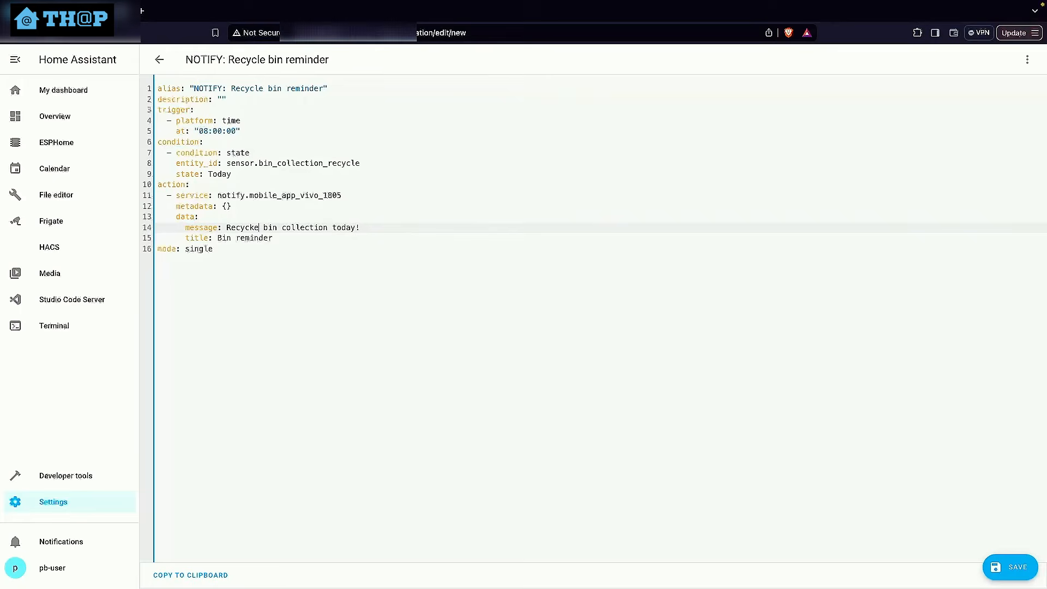
pyautogui.write('le')
pyautogui.click(1005, 568)
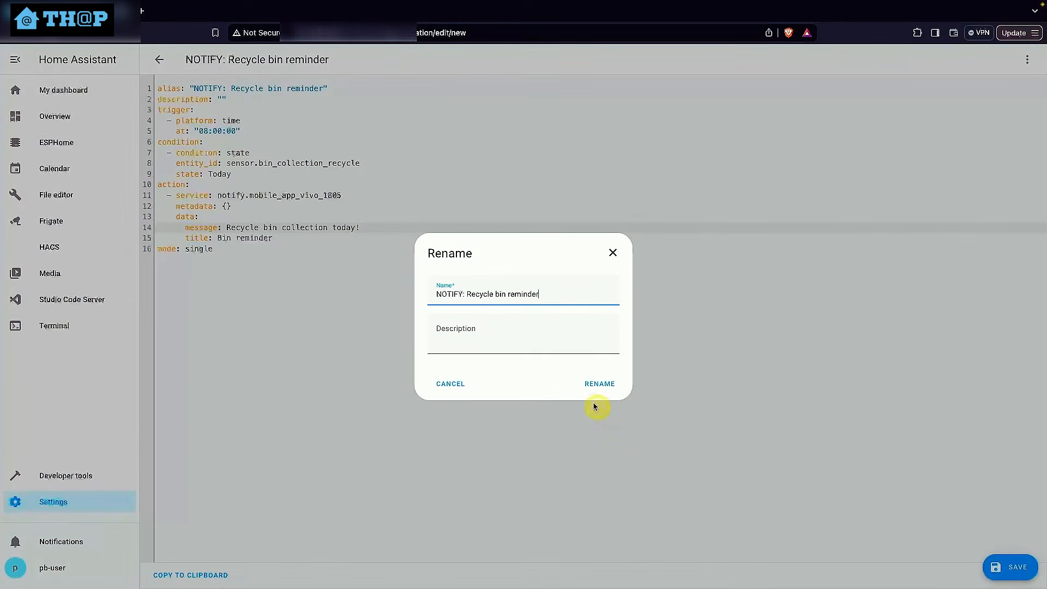
pyautogui.click(589, 381)
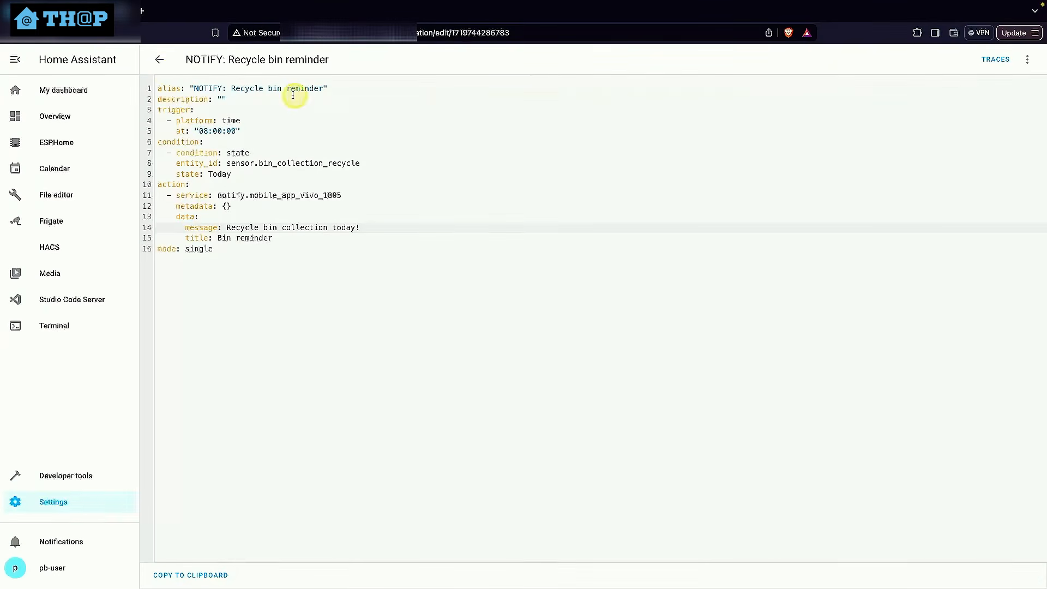
pyautogui.click(159, 64)
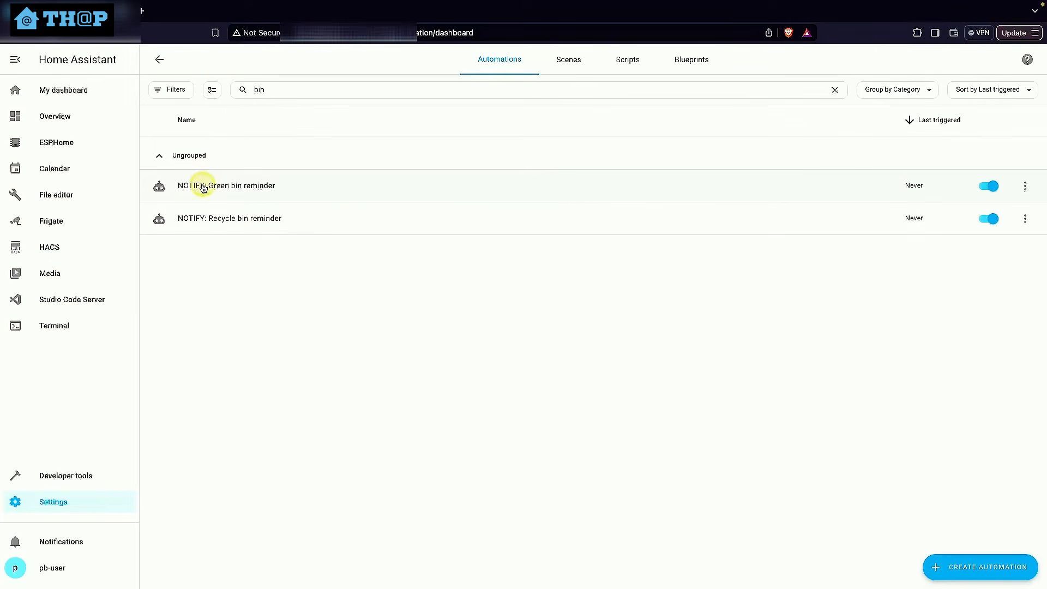
# Examine the Light actions that could be added to the green bin reminder automation, without adding any
pyautogui.click(254, 189)
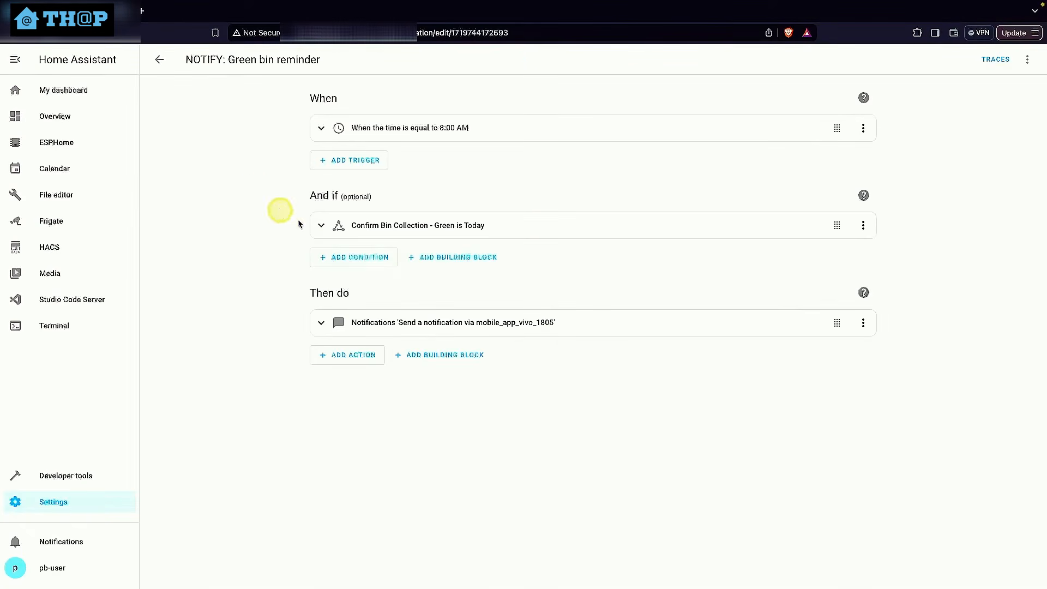
pyautogui.click(370, 362)
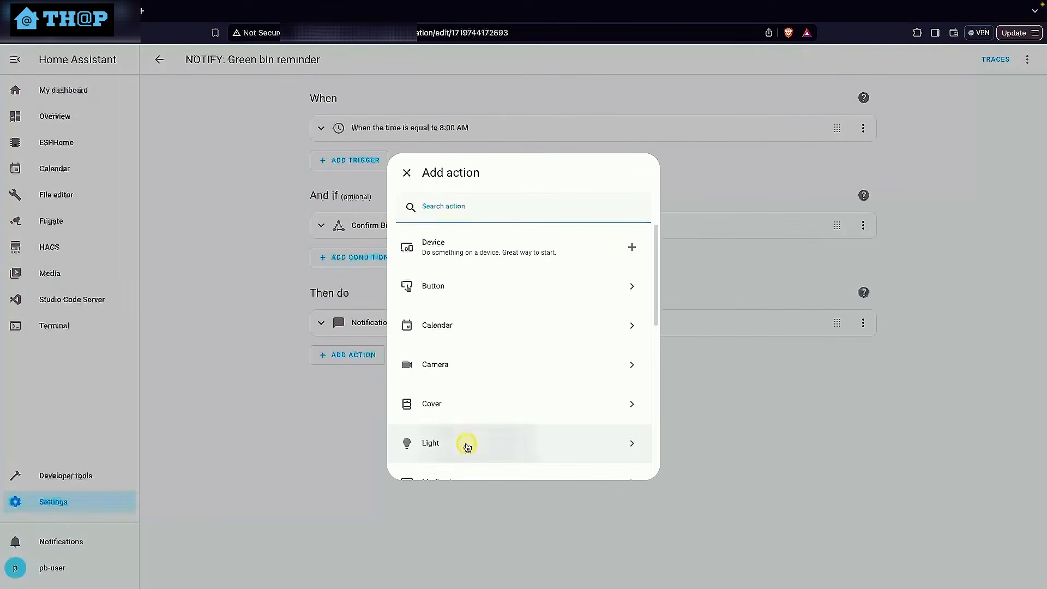
pyautogui.click(467, 445)
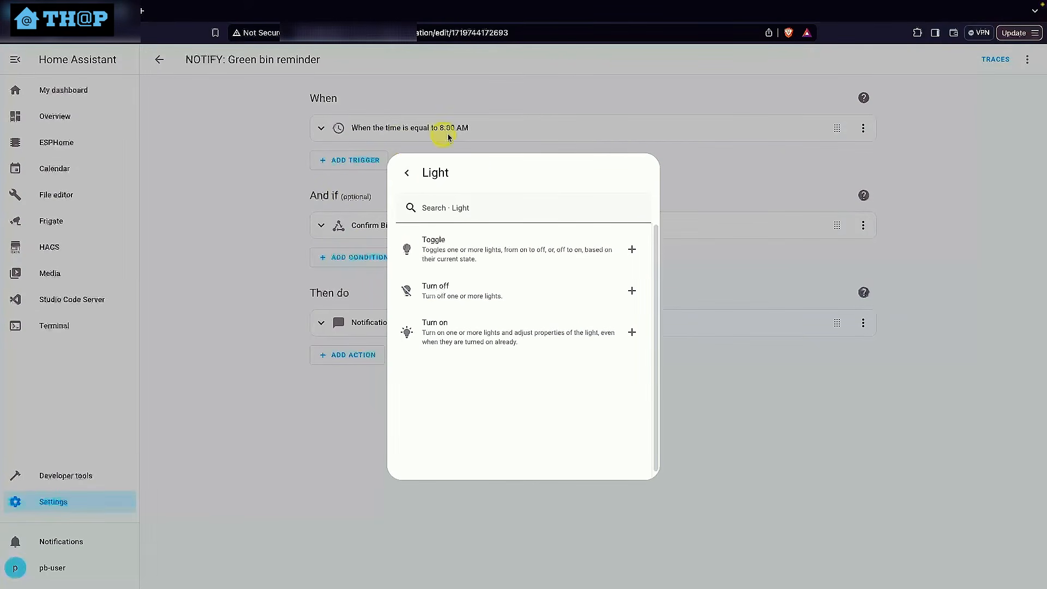
pyautogui.click(414, 179)
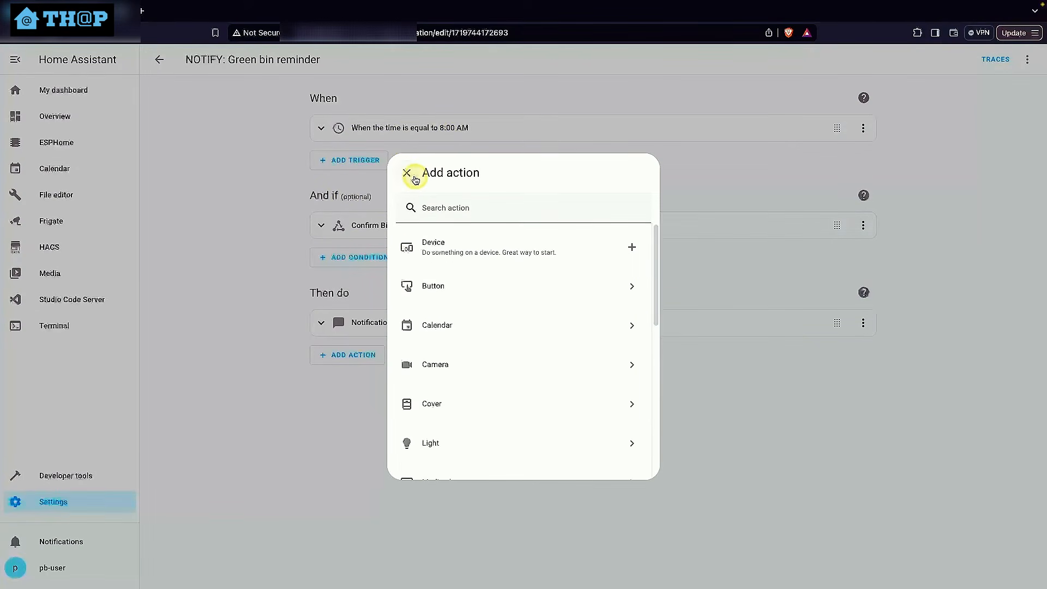
pyautogui.click(409, 172)
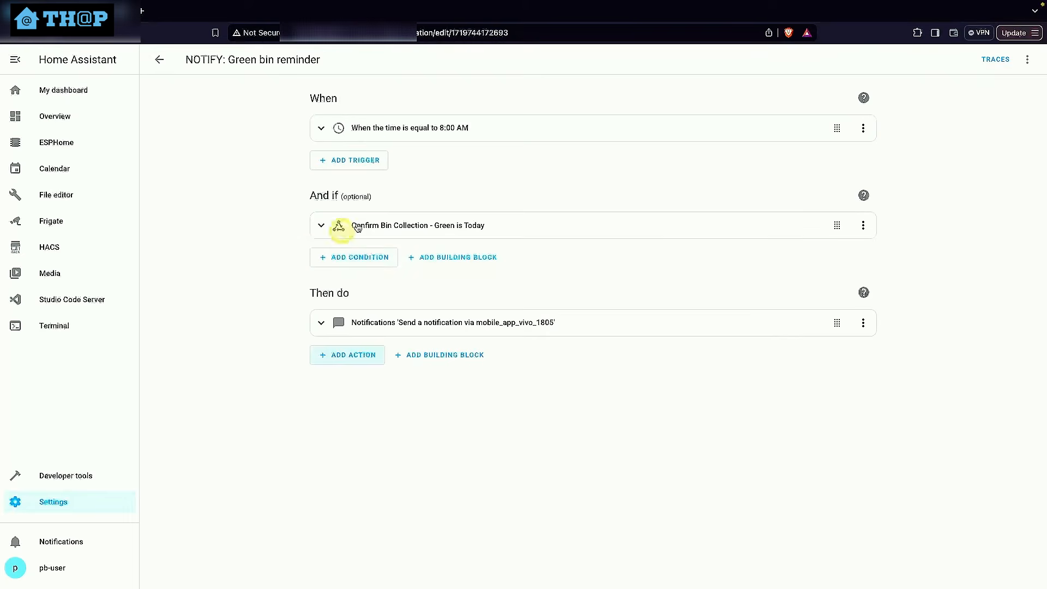
pyautogui.click(160, 61)
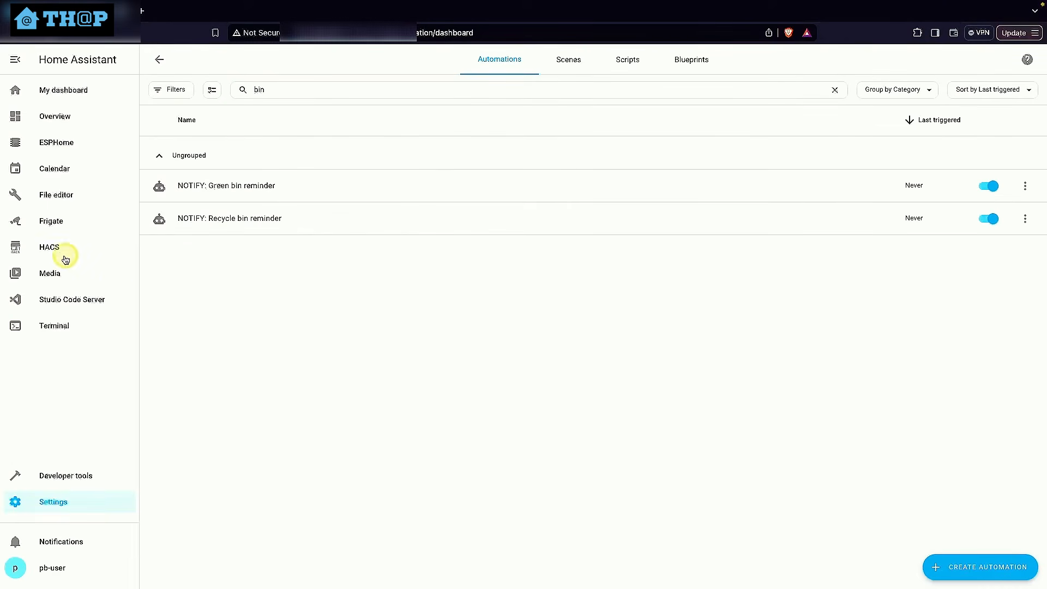
# Open My dashboard and put its Home view into edit mode
pyautogui.click(332, 280)
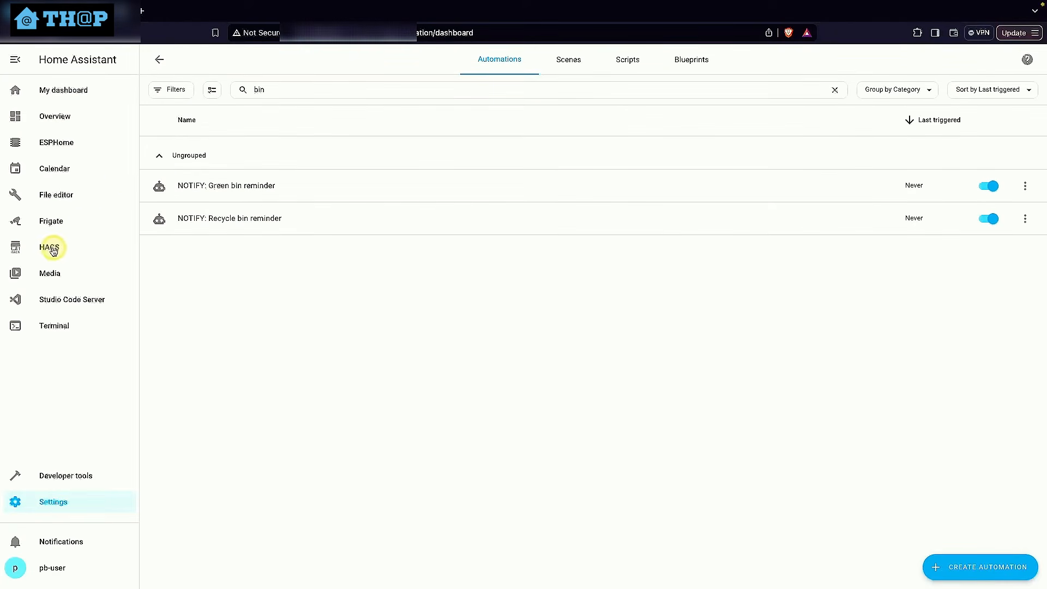
pyautogui.click(63, 92)
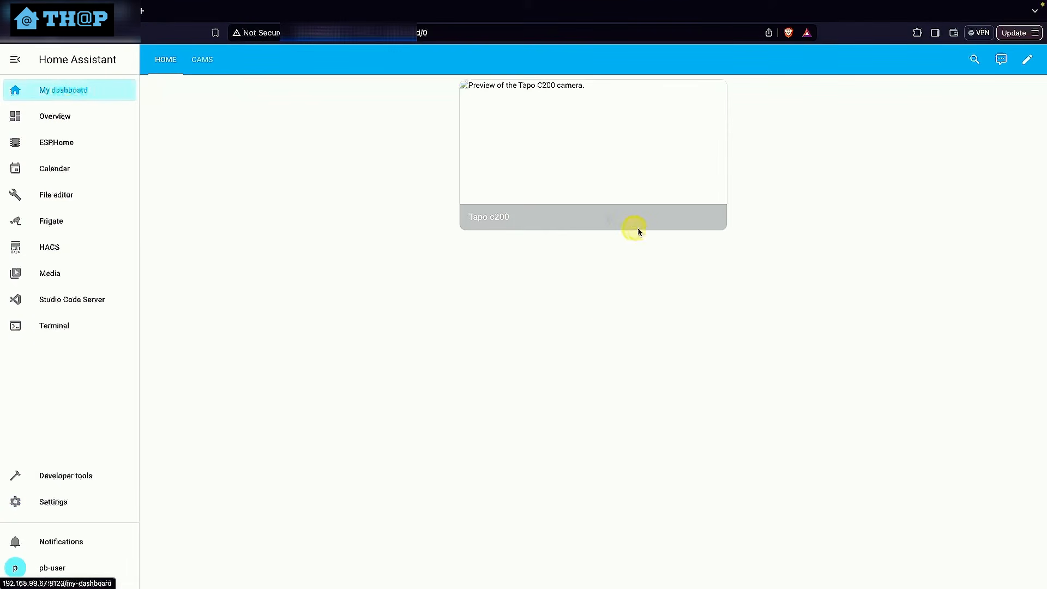
pyautogui.click(1031, 61)
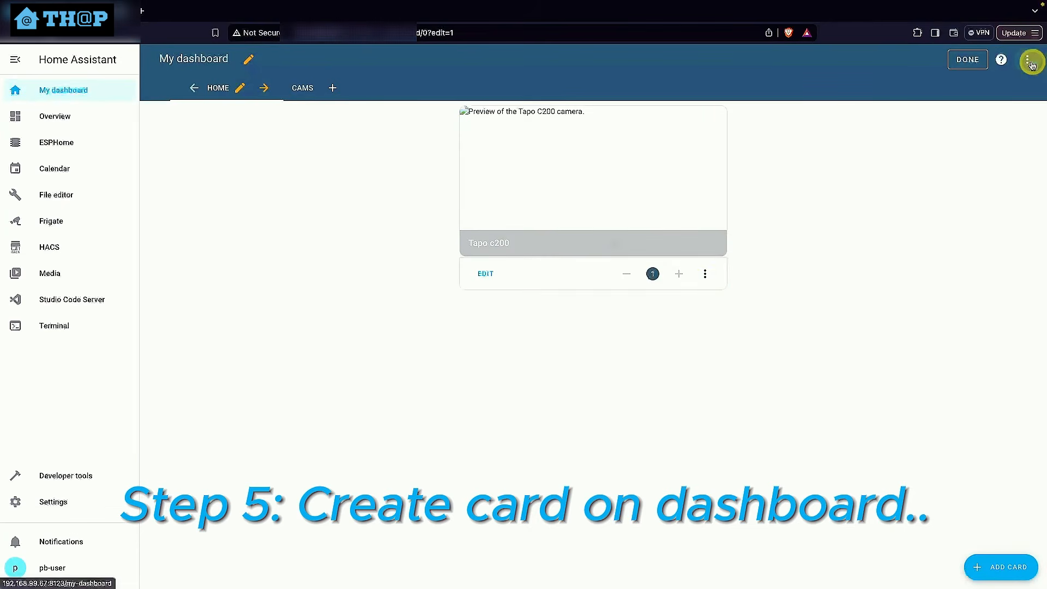
# Search the card types for "manua" and start a new Manual card on the Home view
pyautogui.click(1008, 567)
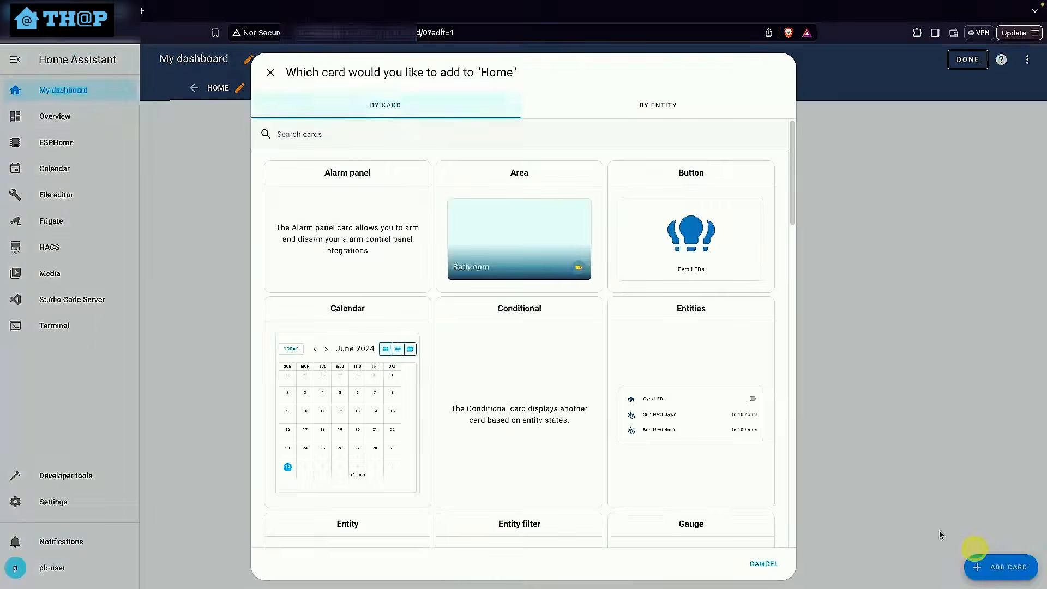
pyautogui.click(390, 140)
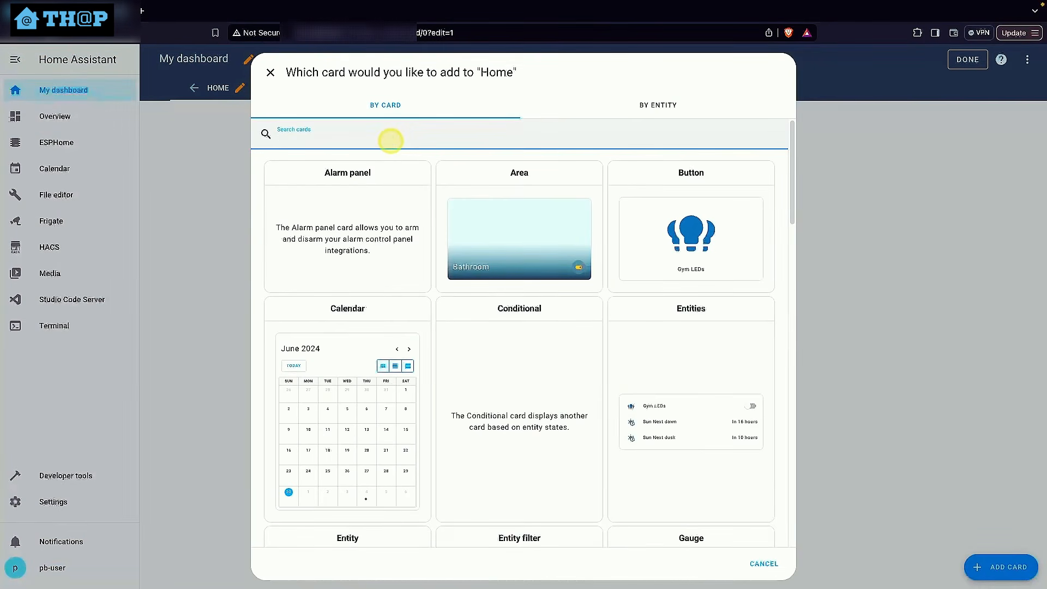
pyautogui.write('manua')
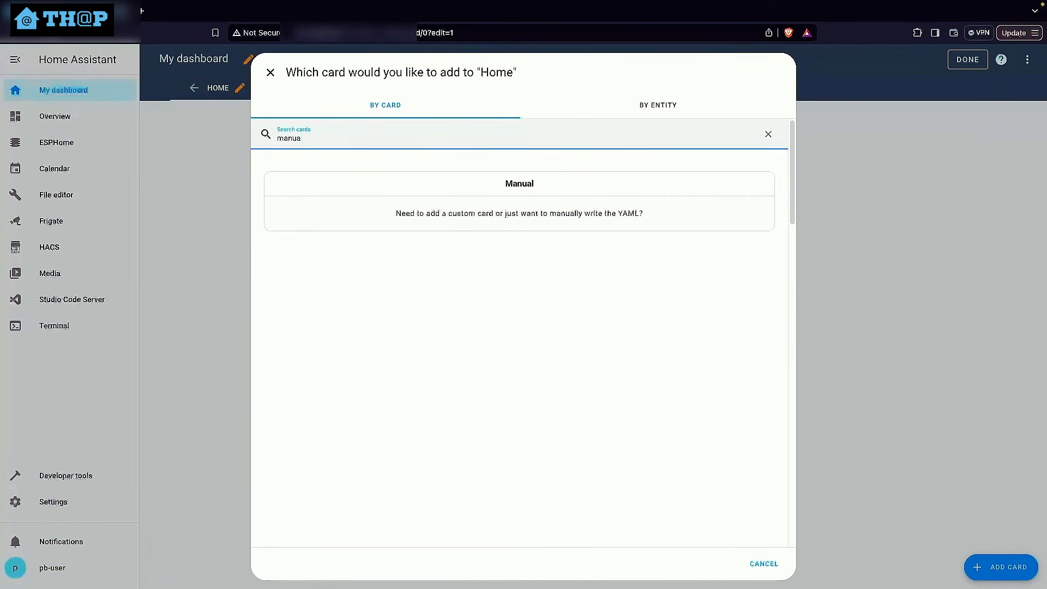
pyautogui.click(534, 193)
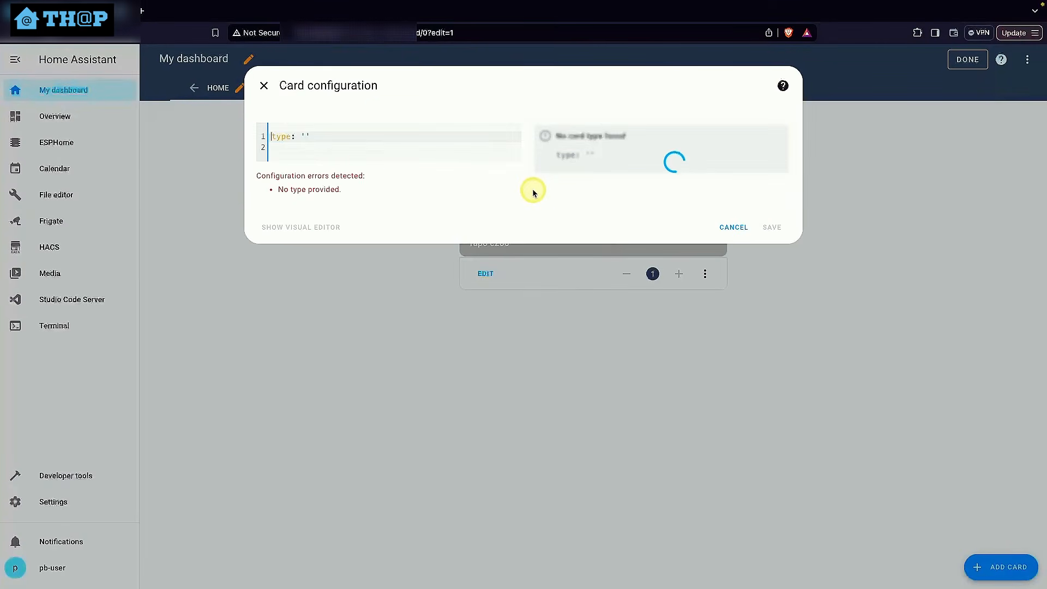
# Define an entities card listing sensor.bin_collection_recycle as "Dry waste collection" and sensor.bin_collection_green as "Green waste collection", both with icon mdi:trash-can, then save and finish editing
pyautogui.hotkey('ctrl', 'a')
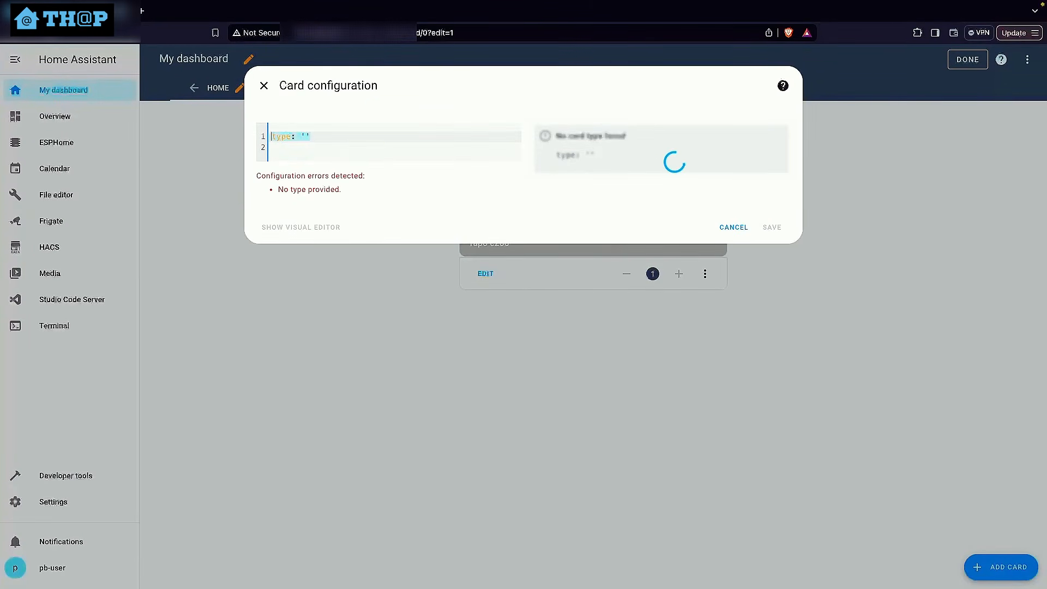
pyautogui.write('type: entities entities:   - entity: sensor.bin_collection_recycle     name: Dry waste collection     icon: mdi:trash-can   - entity: sensor.bin_collection_green     name: Green waste collection     icon: mdi:trash-can')
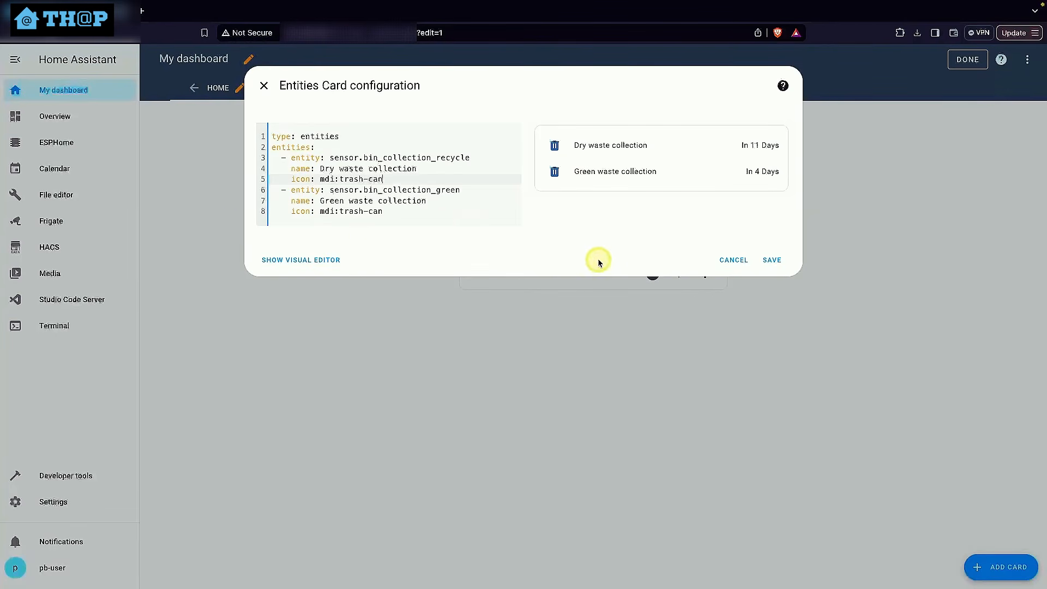
pyautogui.click(781, 261)
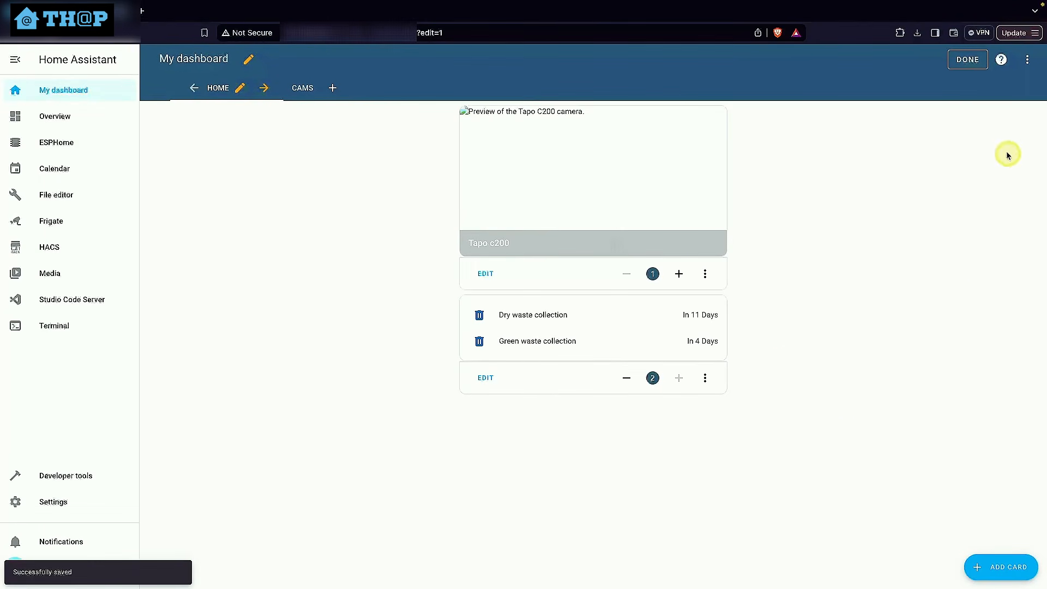
pyautogui.click(967, 59)
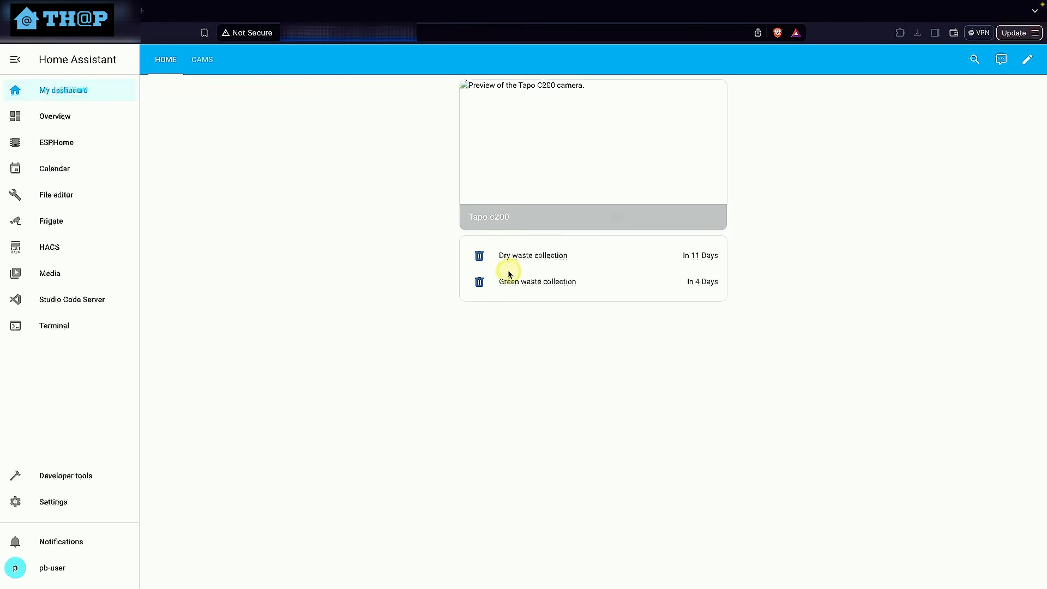
# Browse the filesystem in the File editor and open the www folder
pyautogui.click(63, 195)
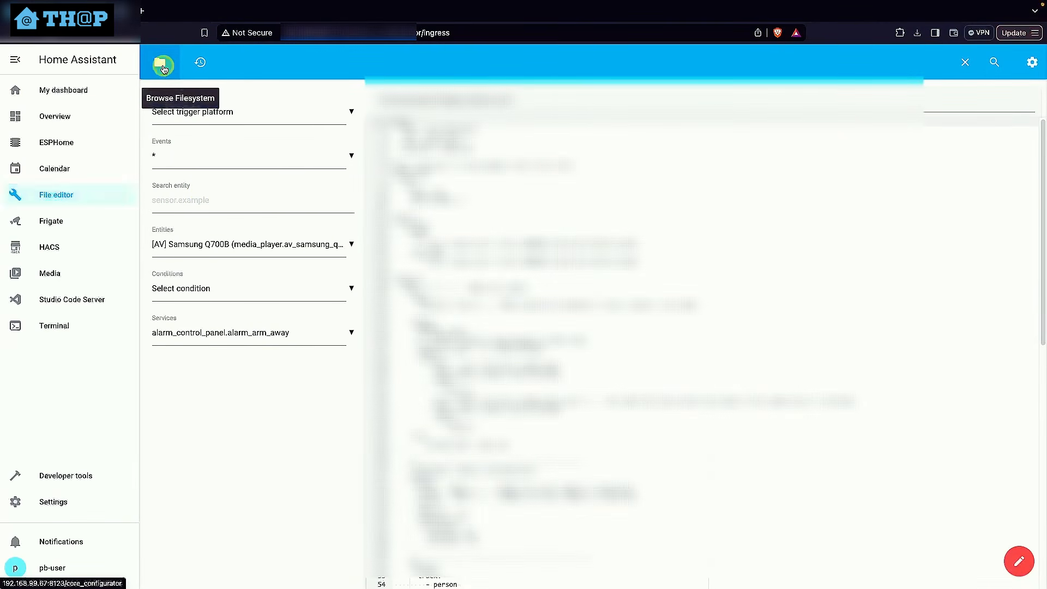
pyautogui.click(163, 65)
pyautogui.scroll(-6, 227, 430)
pyautogui.scroll(-3, 226, 429)
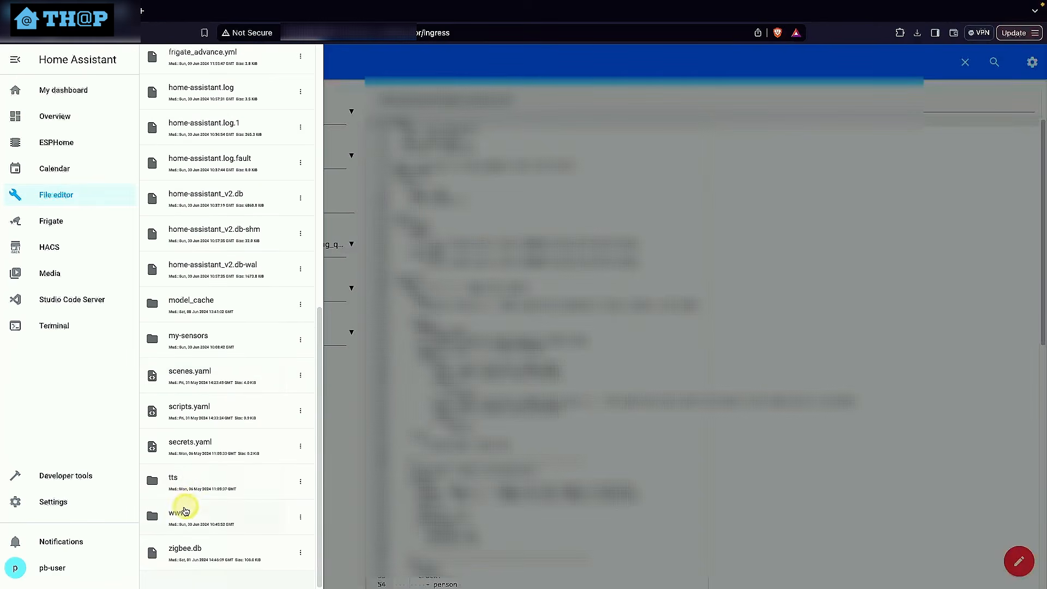
pyautogui.click(182, 517)
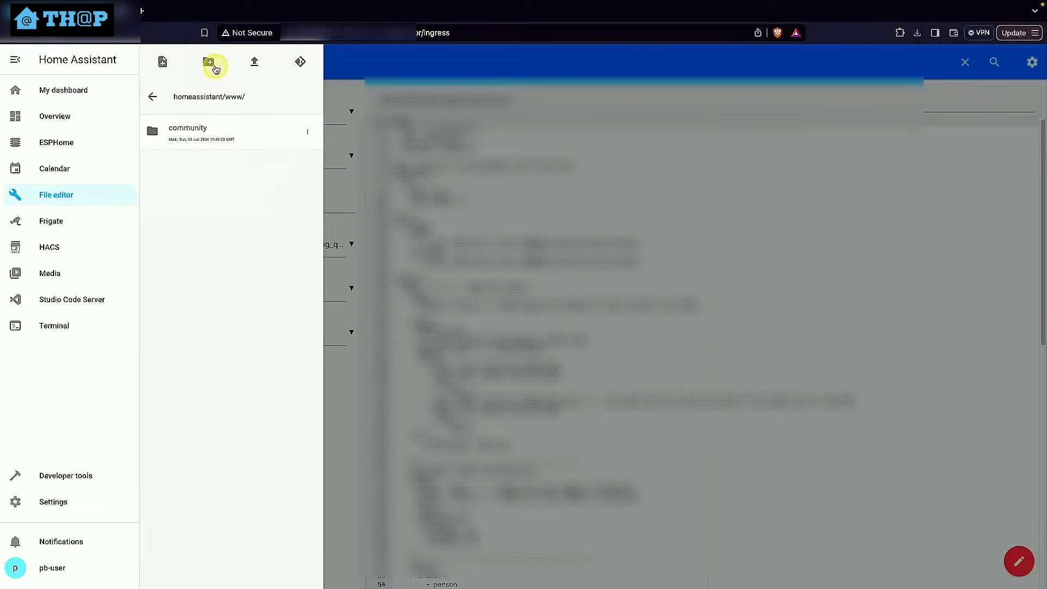
# Create a folder named my-images inside the www folder
pyautogui.click(208, 62)
pyautogui.click(463, 173)
pyautogui.write('my-images')
pyautogui.click(818, 235)
# Upload blue_bin.png and green_bin.png into the my-images folder
pyautogui.click(211, 165)
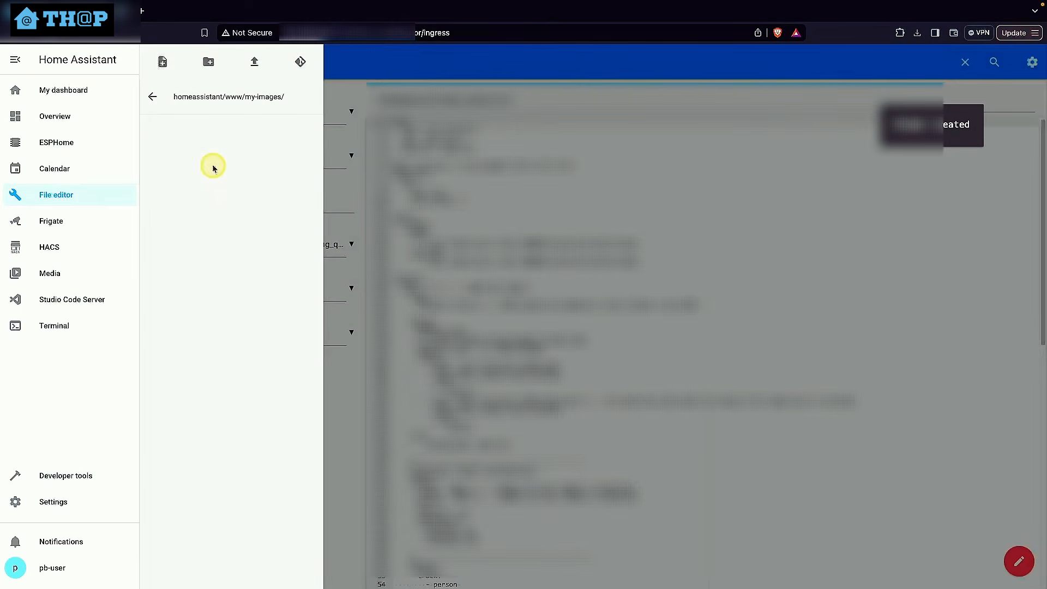
pyautogui.click(254, 61)
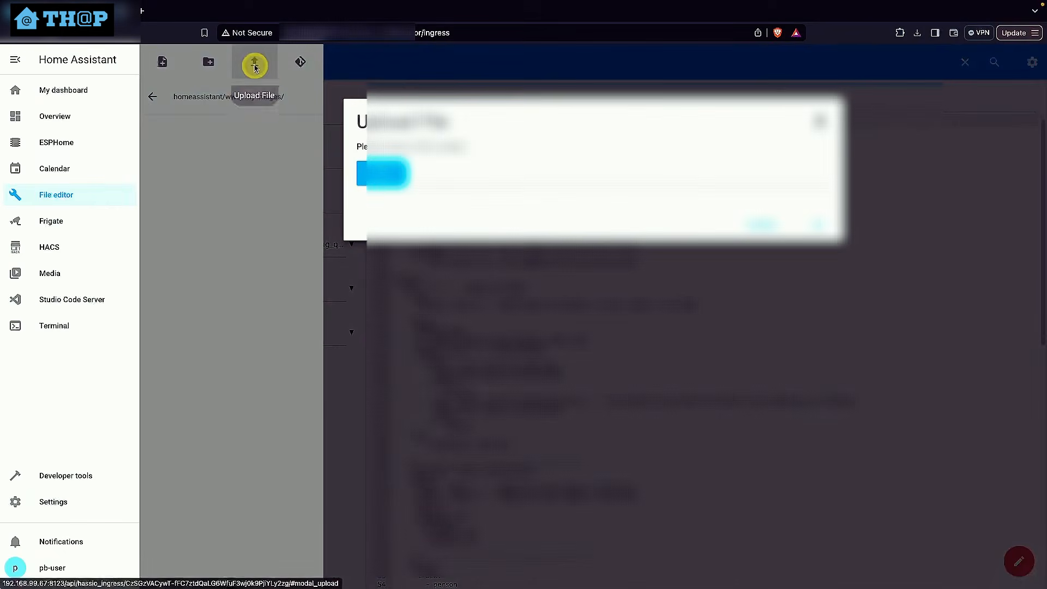
pyautogui.click(375, 174)
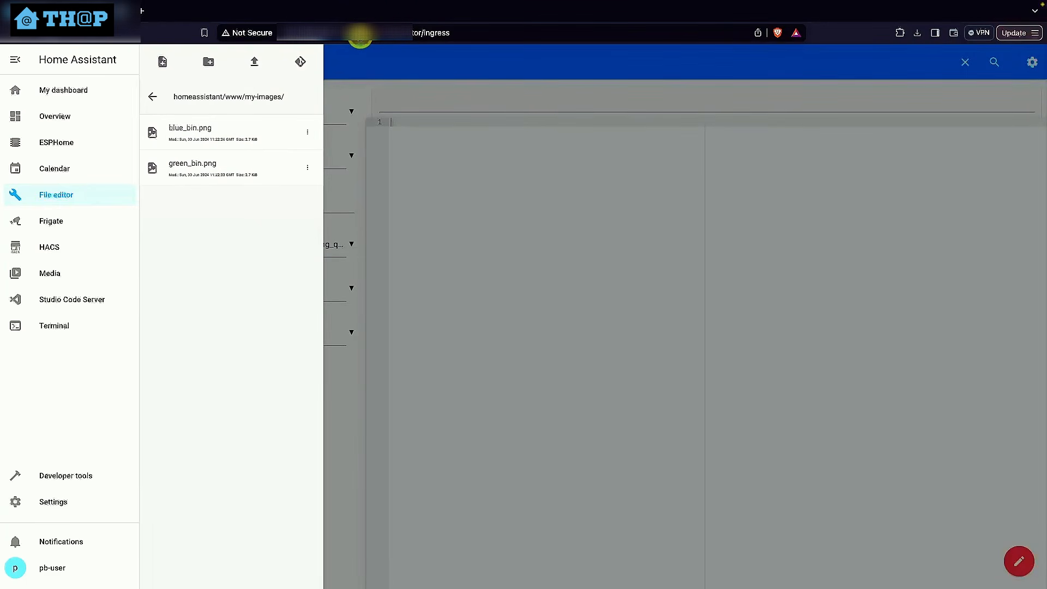
# View the uploaded image in the browser at /local/my-images/green_bin.png and return to the File editor
pyautogui.moveTo(359, 34); pyautogui.dragTo(465, 37)
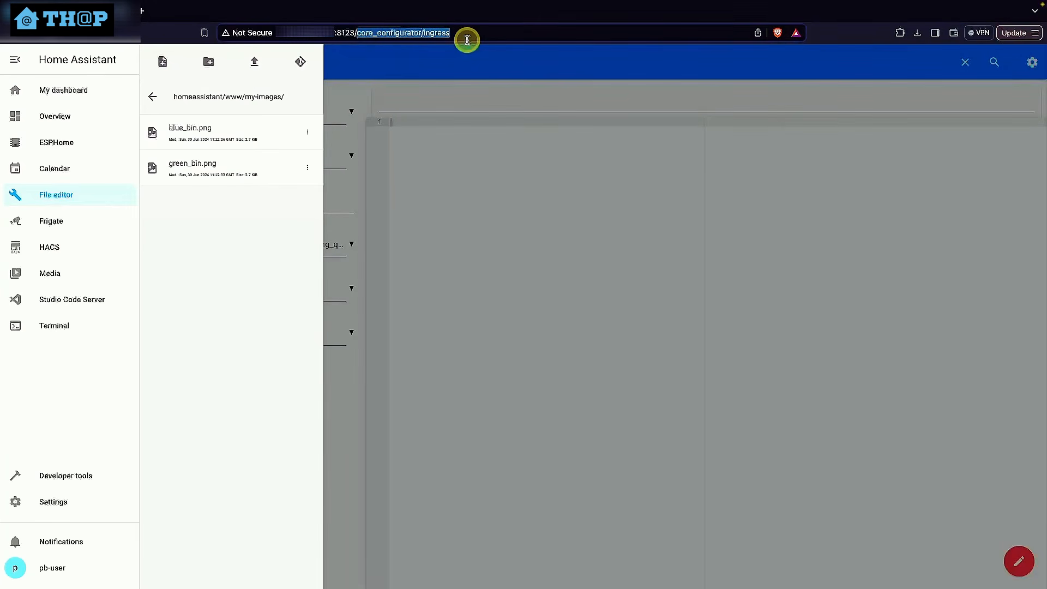
pyautogui.write('local')
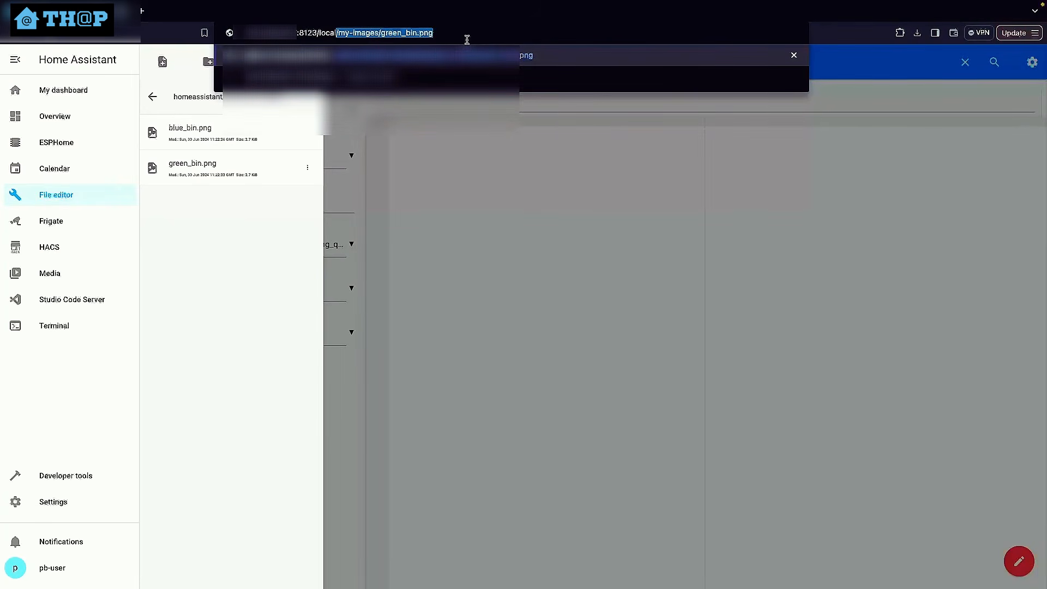
pyautogui.write('/my-images')
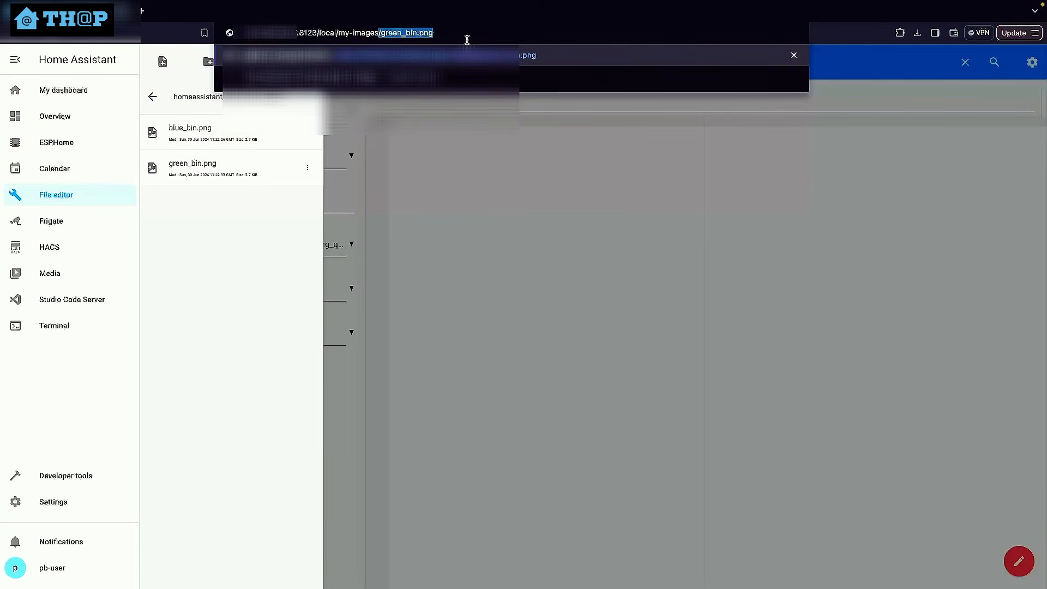
pyautogui.press('Return')
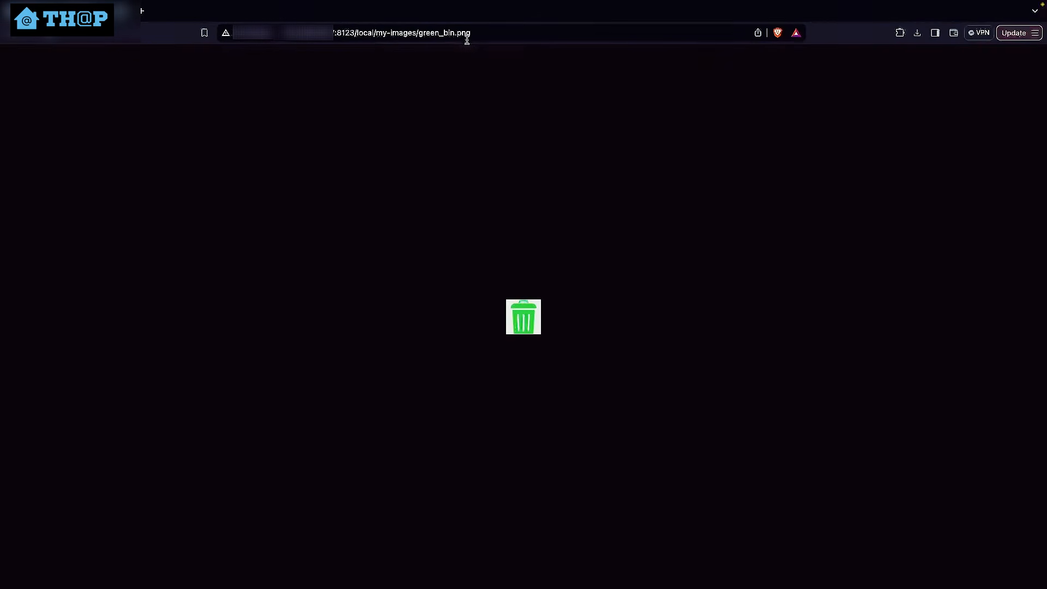
pyautogui.click(518, 325)
pyautogui.click(11, 32)
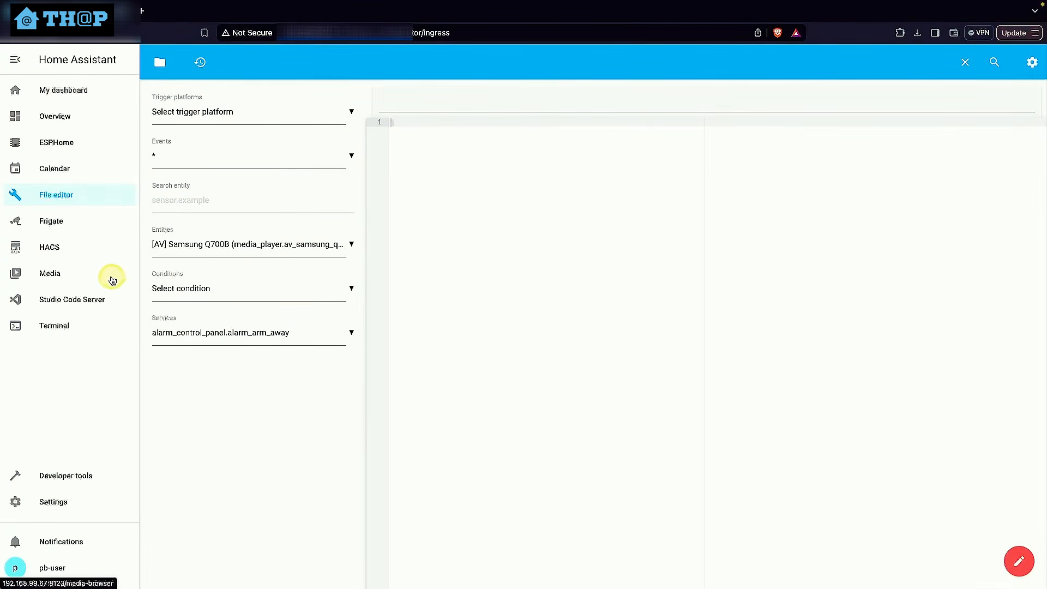
# Open customize.yaml in Studio Code Server and review its entries for the green and recycle bin collection sensors
pyautogui.click(78, 311)
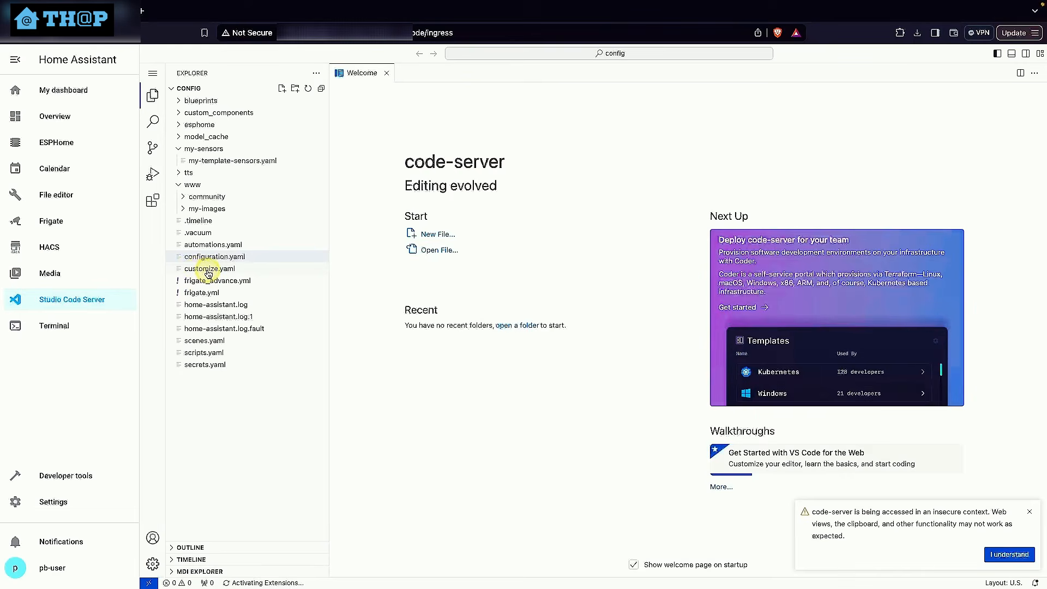
pyautogui.click(209, 272)
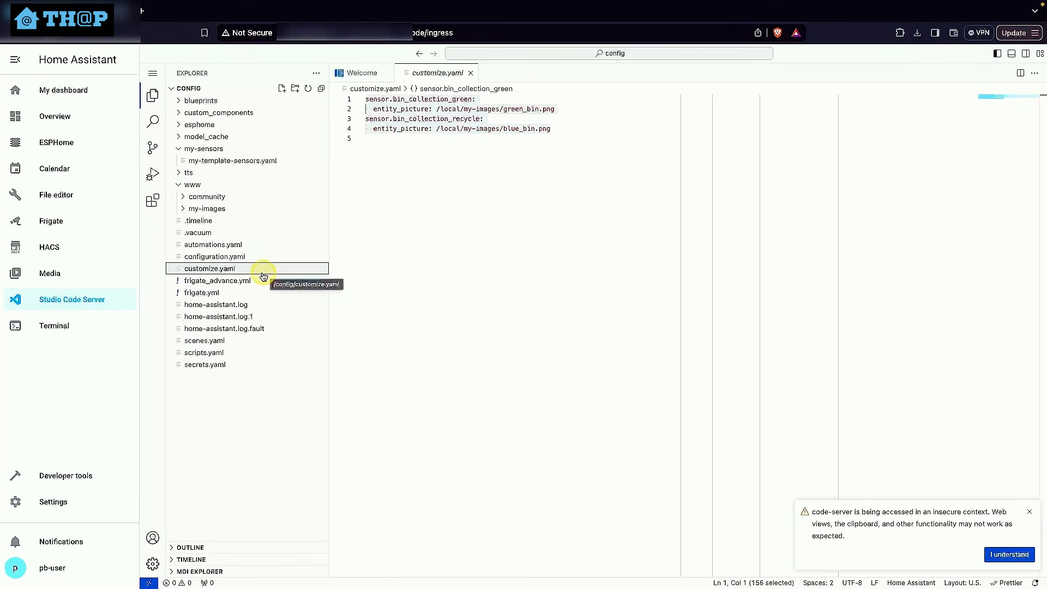
pyautogui.click(583, 130)
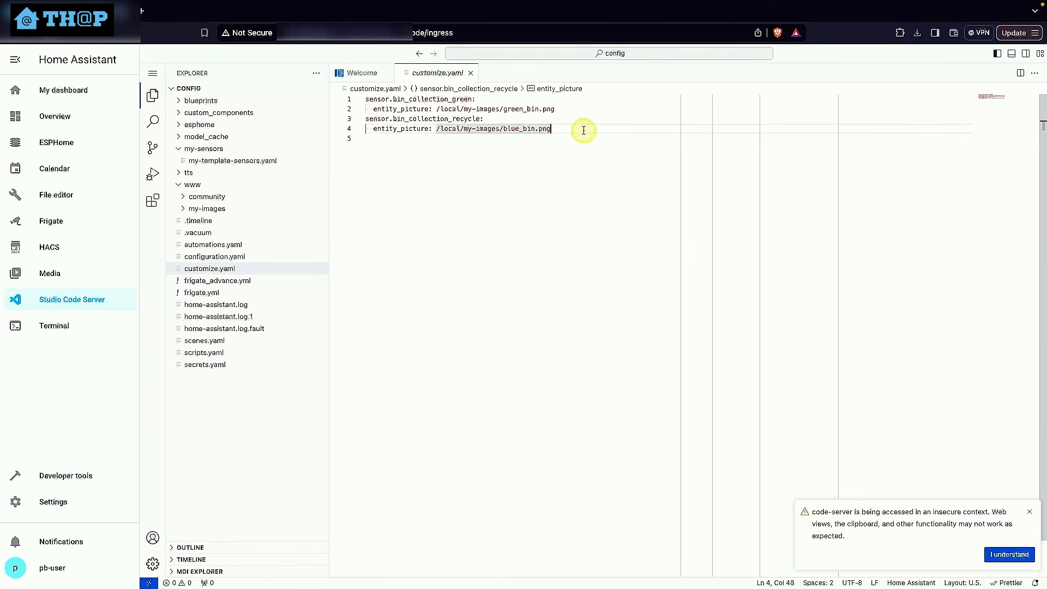
pyautogui.moveTo(583, 130); pyautogui.dragTo(364, 99)
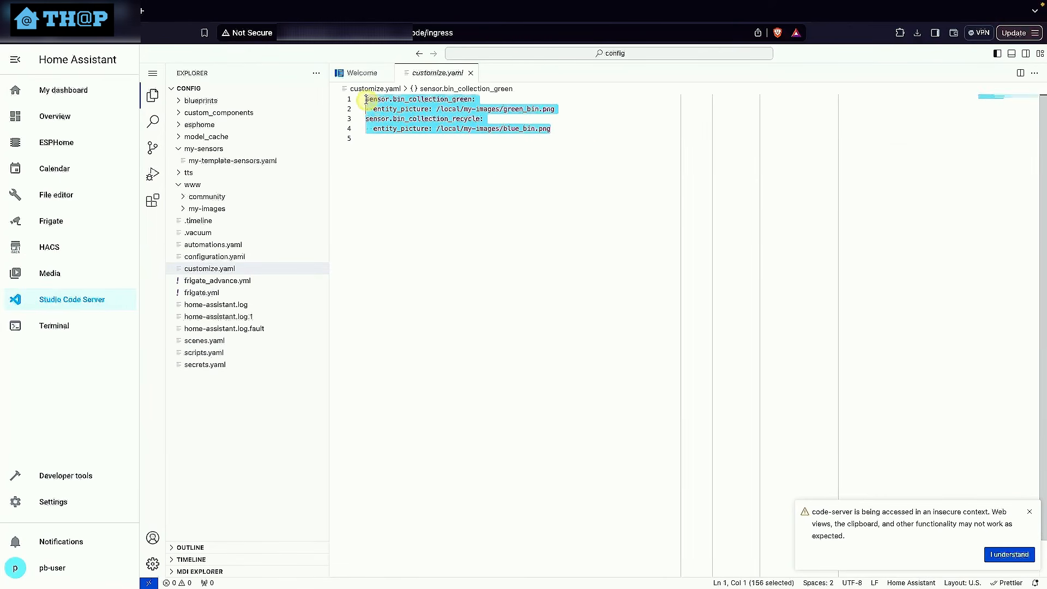
pyautogui.click(379, 133)
pyautogui.click(370, 100)
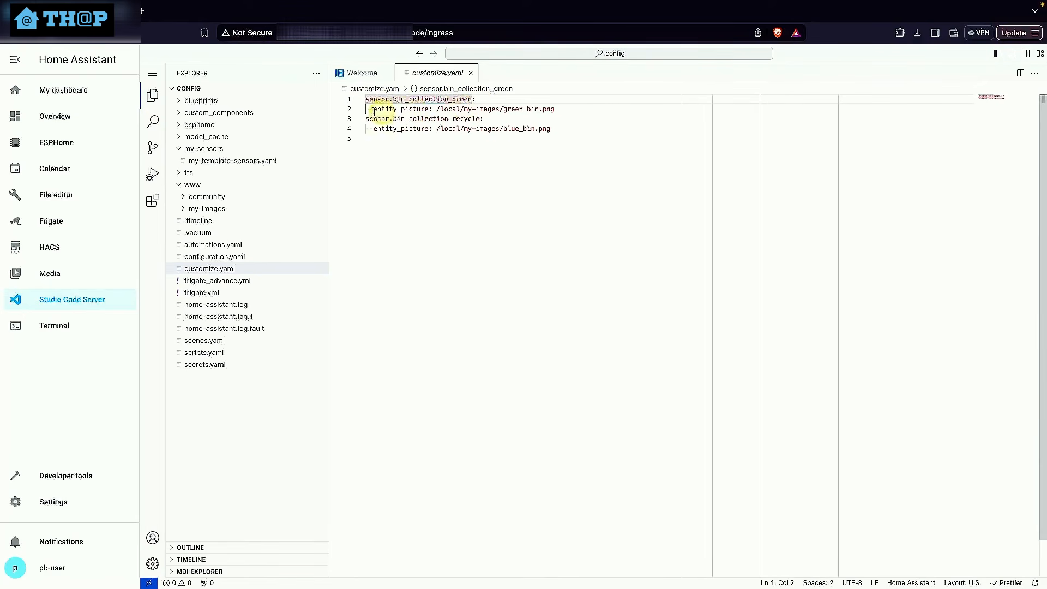
# Examine the entity_picture paths of both bin sensors in customize.yaml, including the local prefix, the my-images folder and the image file names
pyautogui.moveTo(374, 109); pyautogui.dragTo(554, 109)
pyautogui.click(451, 109)
pyautogui.click(445, 118)
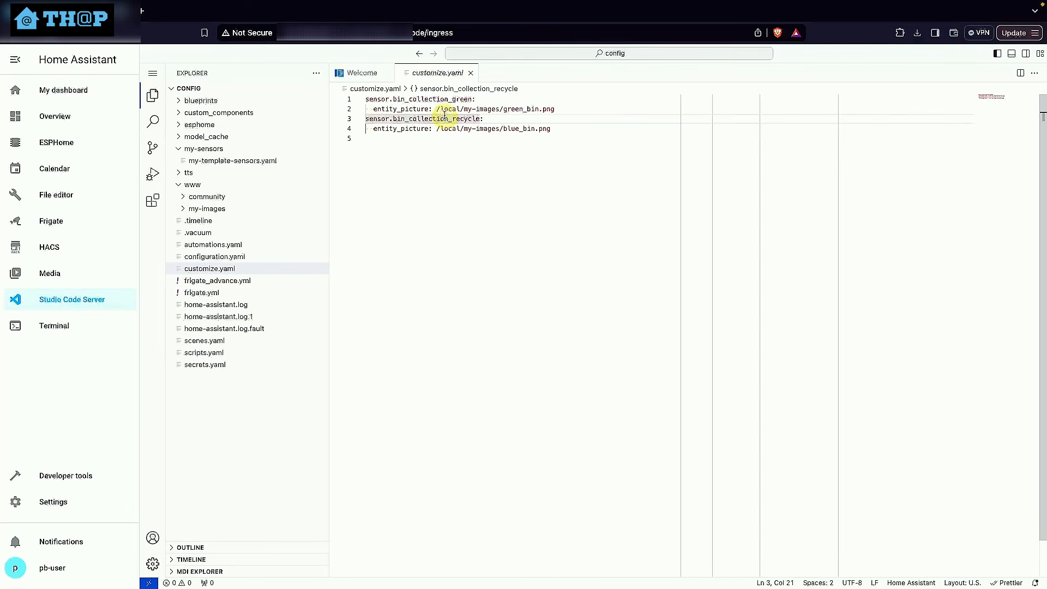
pyautogui.click(439, 110)
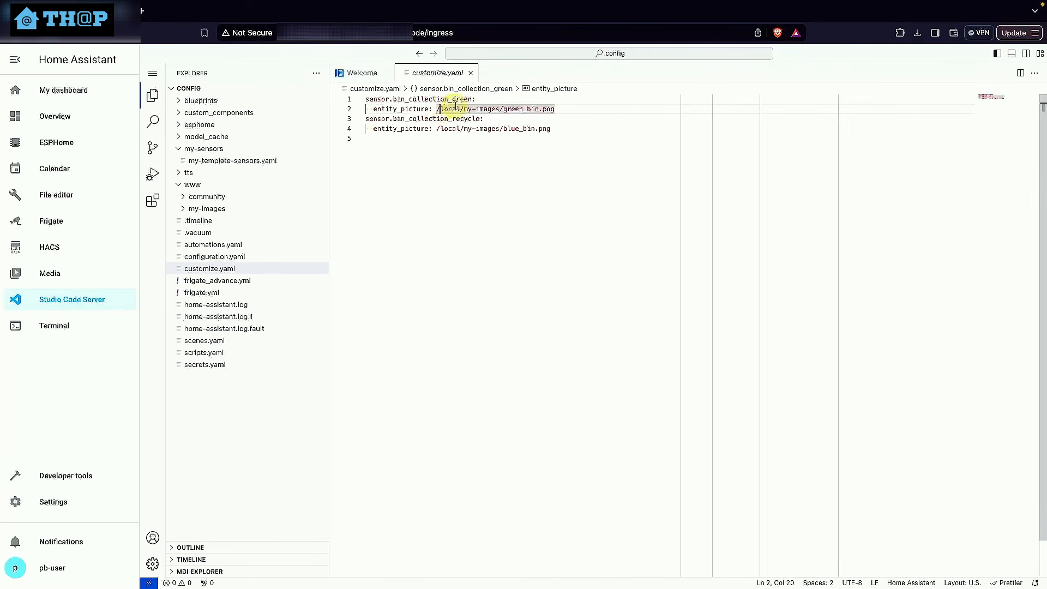
pyautogui.moveTo(436, 109); pyautogui.dragTo(443, 109)
pyautogui.click(447, 137)
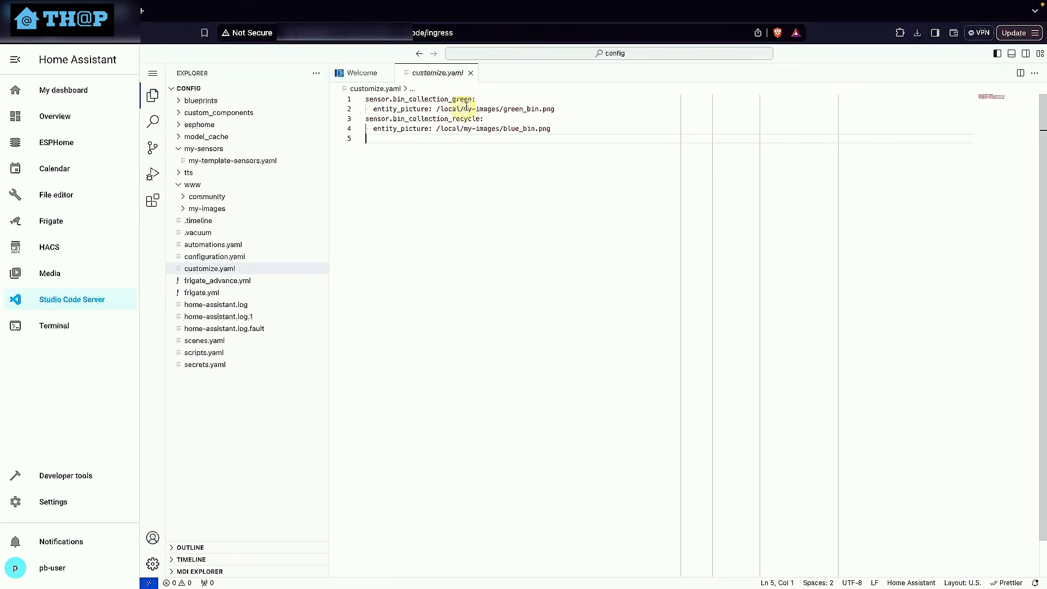
pyautogui.moveTo(464, 109); pyautogui.dragTo(496, 110)
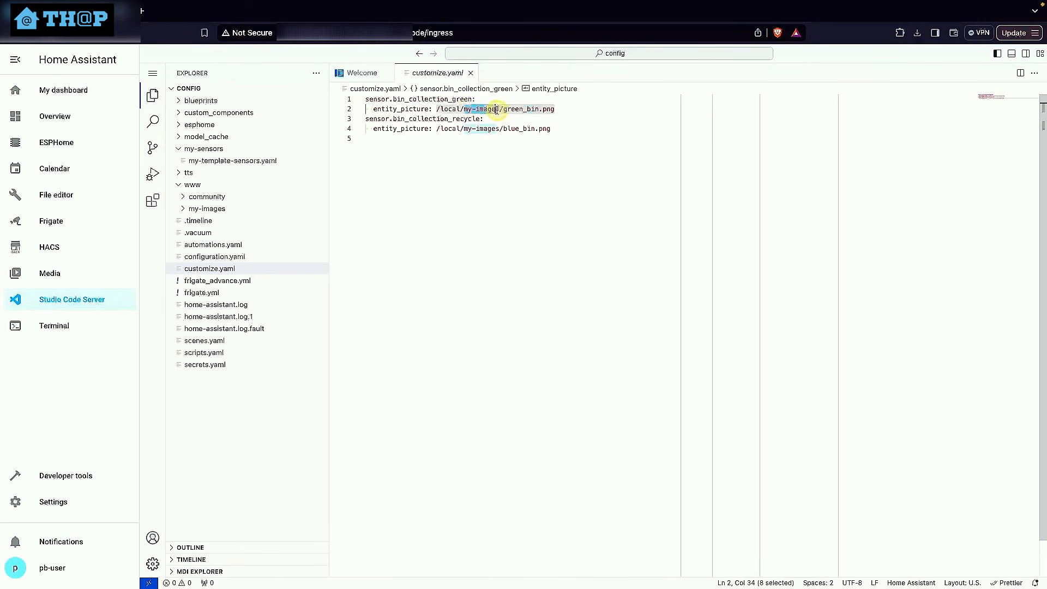
pyautogui.click(498, 140)
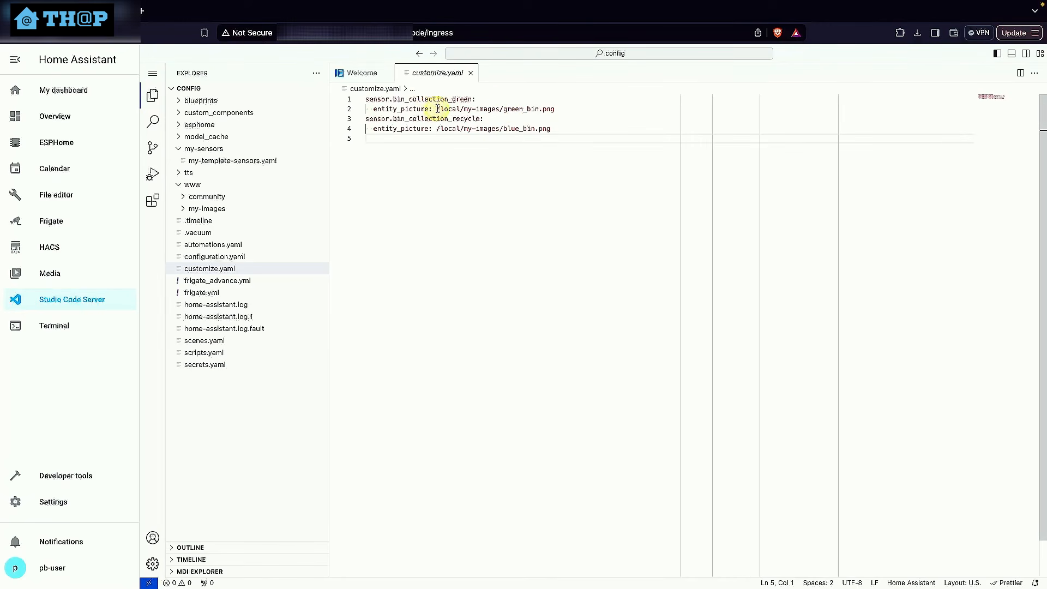
pyautogui.click(504, 109)
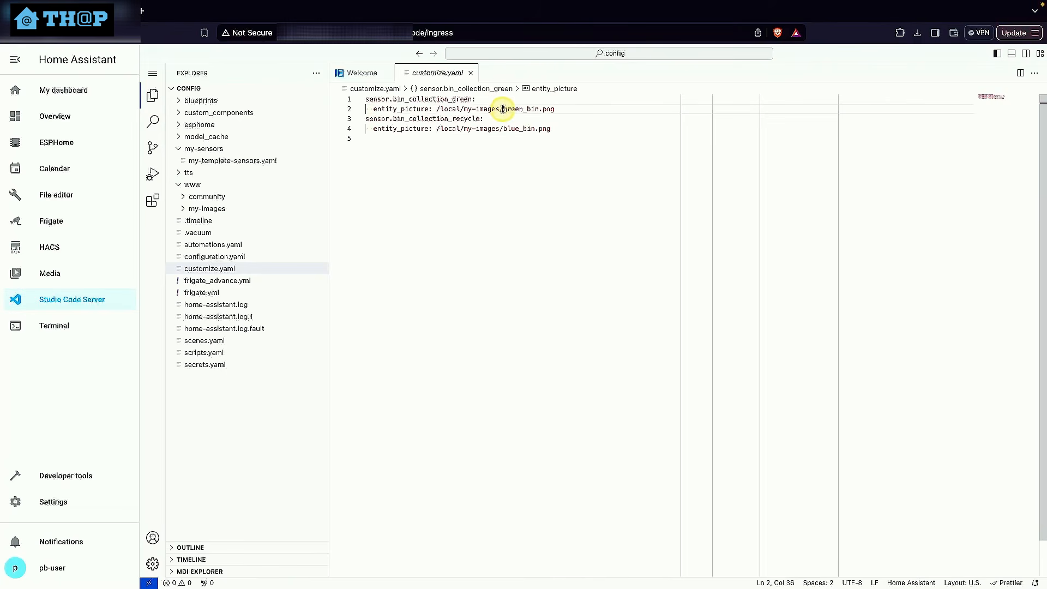
pyautogui.click(523, 130)
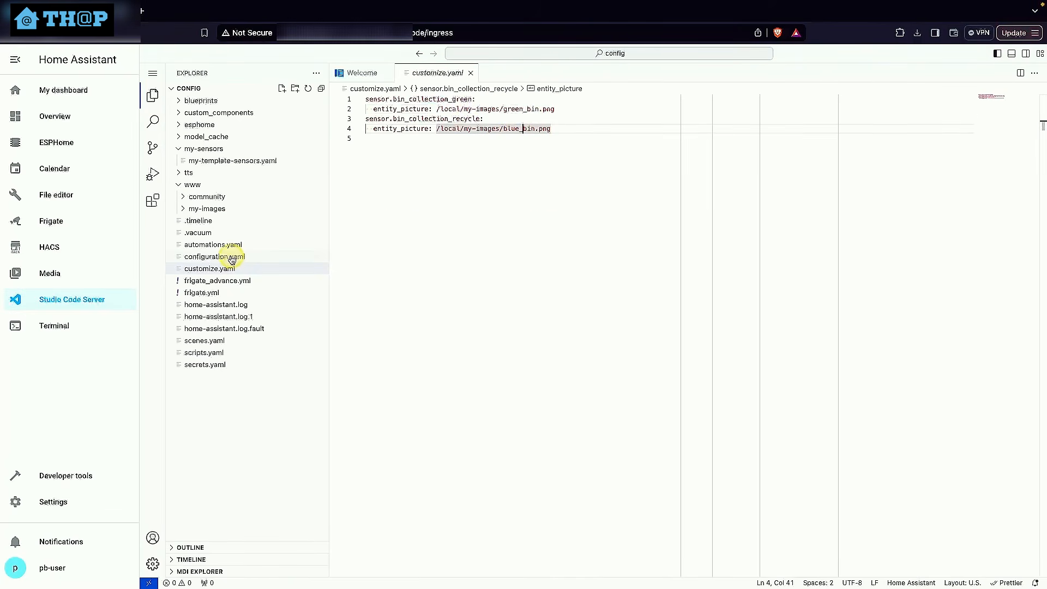
# Add a homeassistant section containing "customize: !include customize.yaml" below default_config in configuration.yaml, separated from the themes comment by a blank line
pyautogui.click(252, 258)
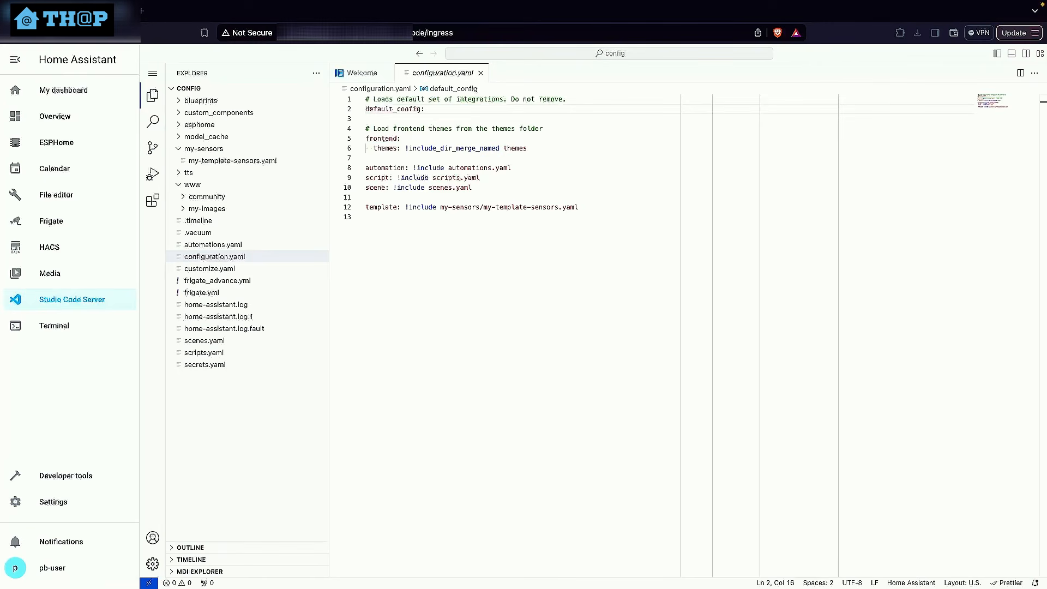
pyautogui.click(425, 110)
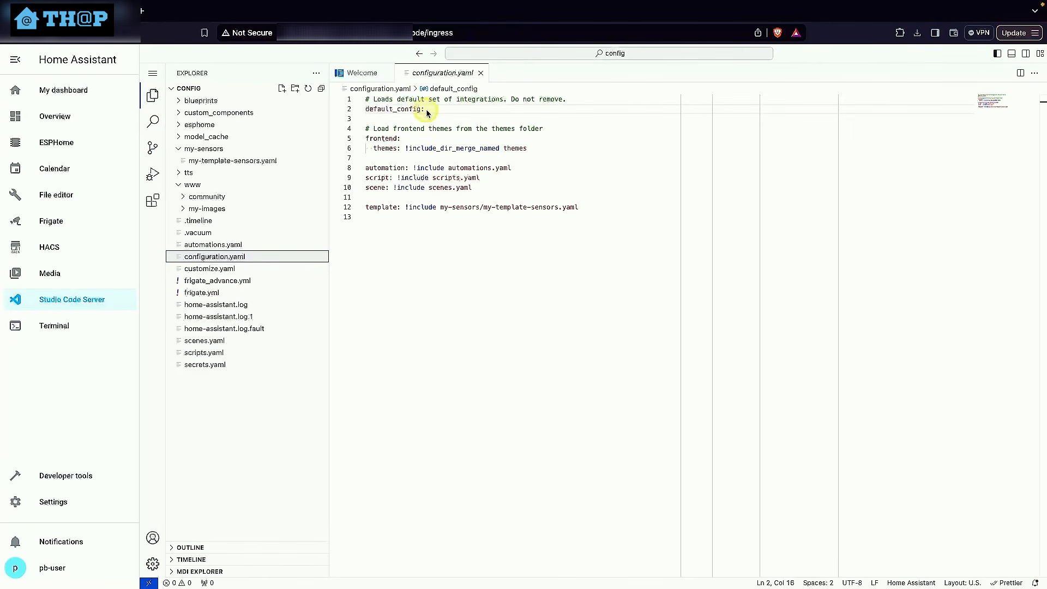
pyautogui.click(450, 118)
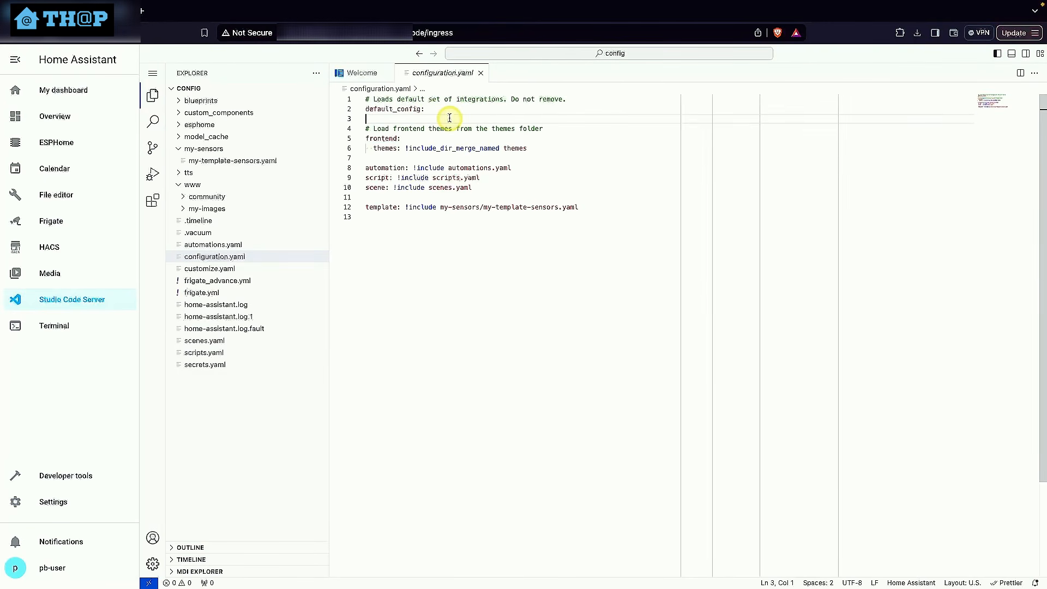
pyautogui.press('Return')
pyautogui.press('Tab')
pyautogui.write('homeassistant:   customize: !include customize.yaml')
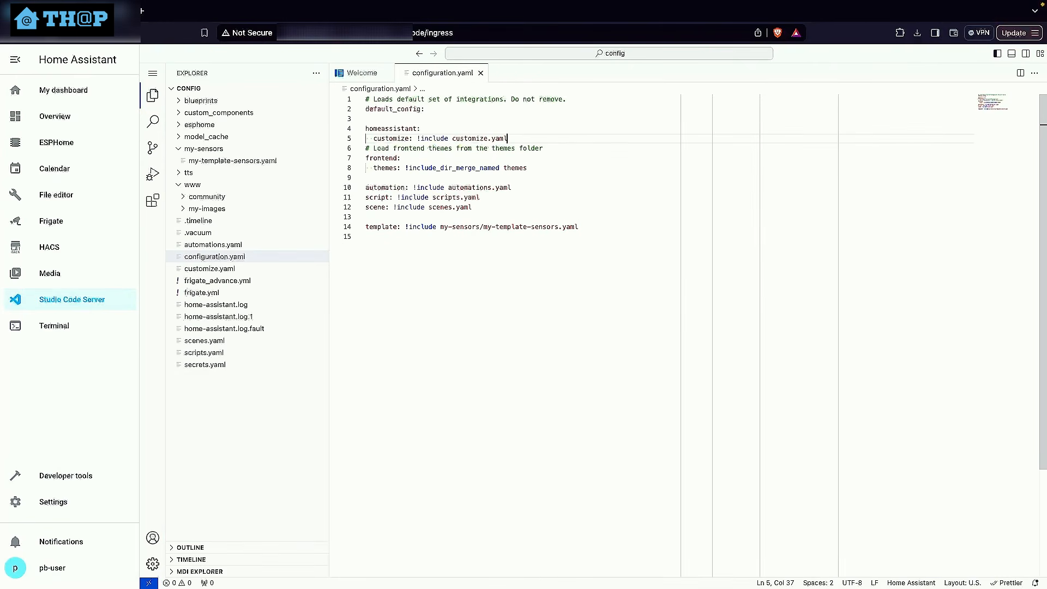
pyautogui.press('Return')
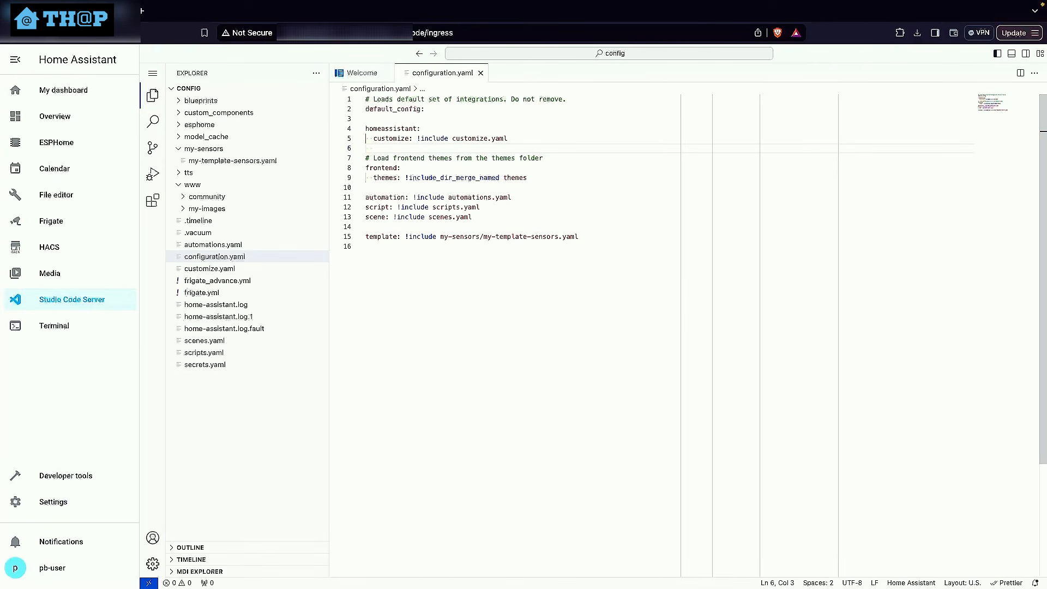
pyautogui.click(420, 118)
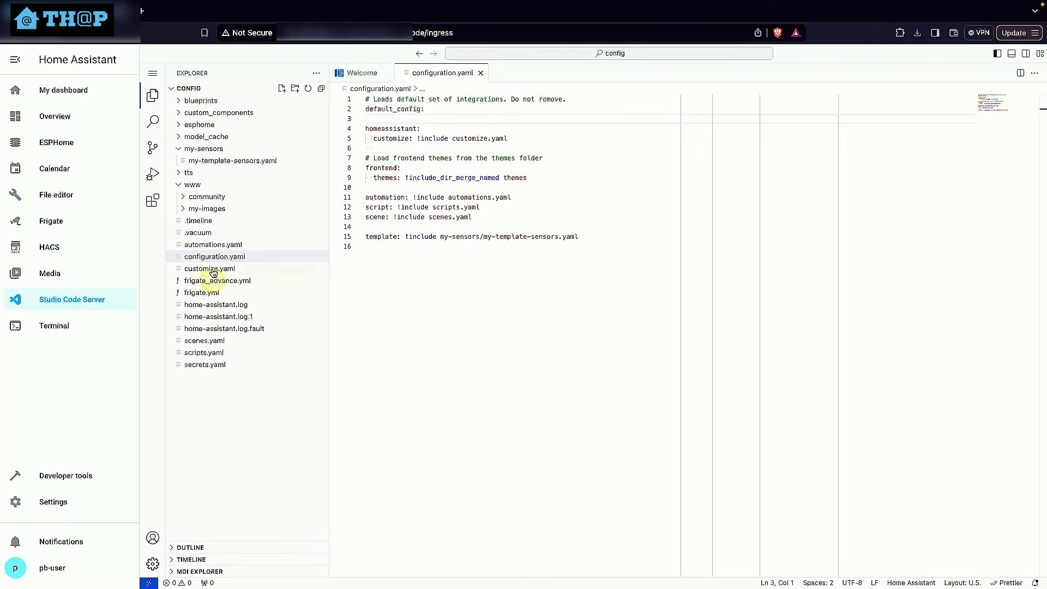
pyautogui.click(451, 139)
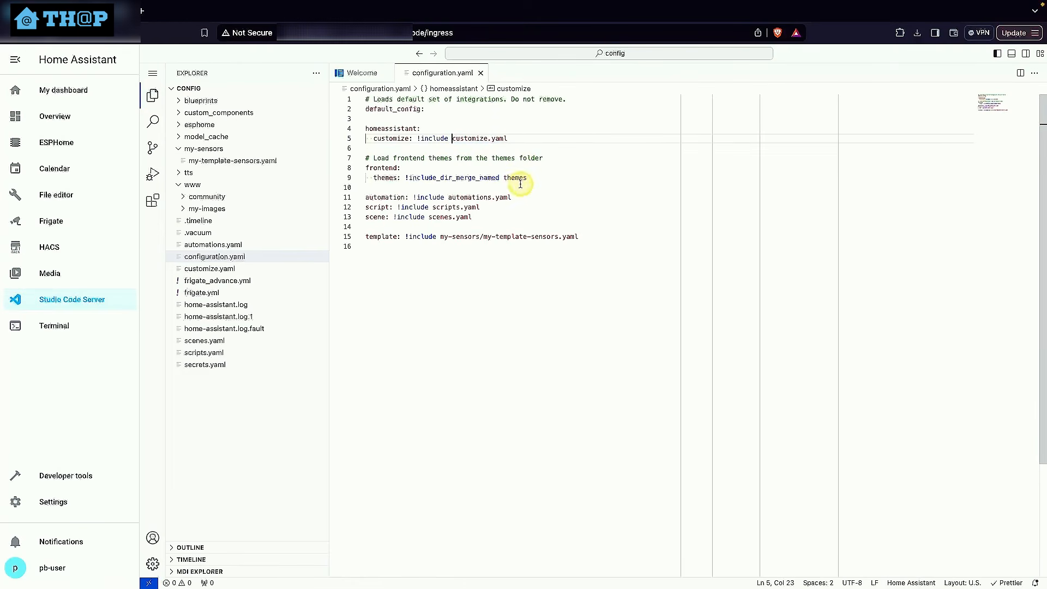
# Reload all YAML configuration from the developer tools and return to My dashboard
pyautogui.click(78, 469)
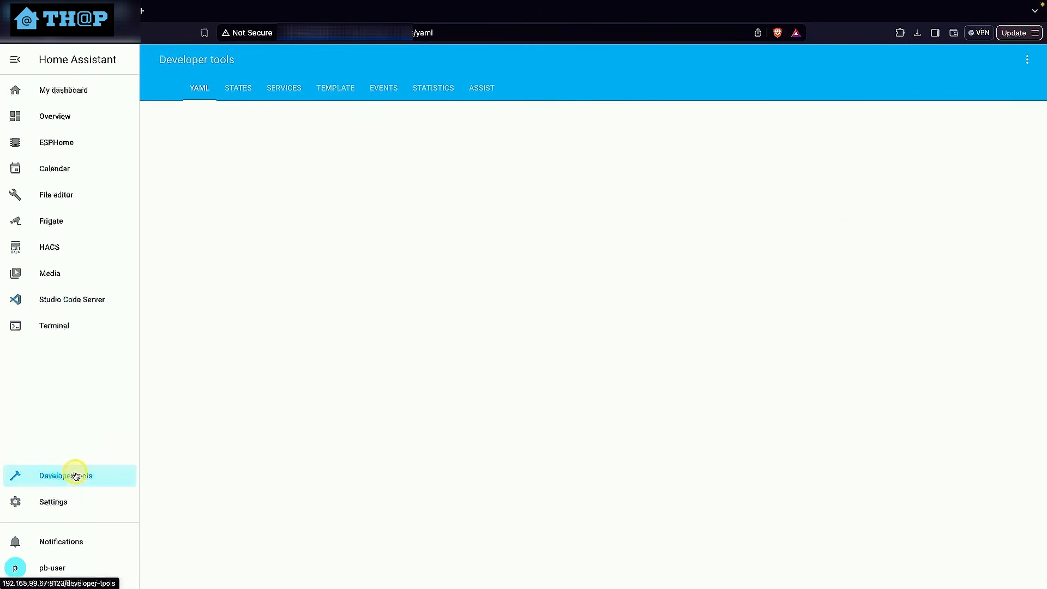
pyautogui.click(350, 320)
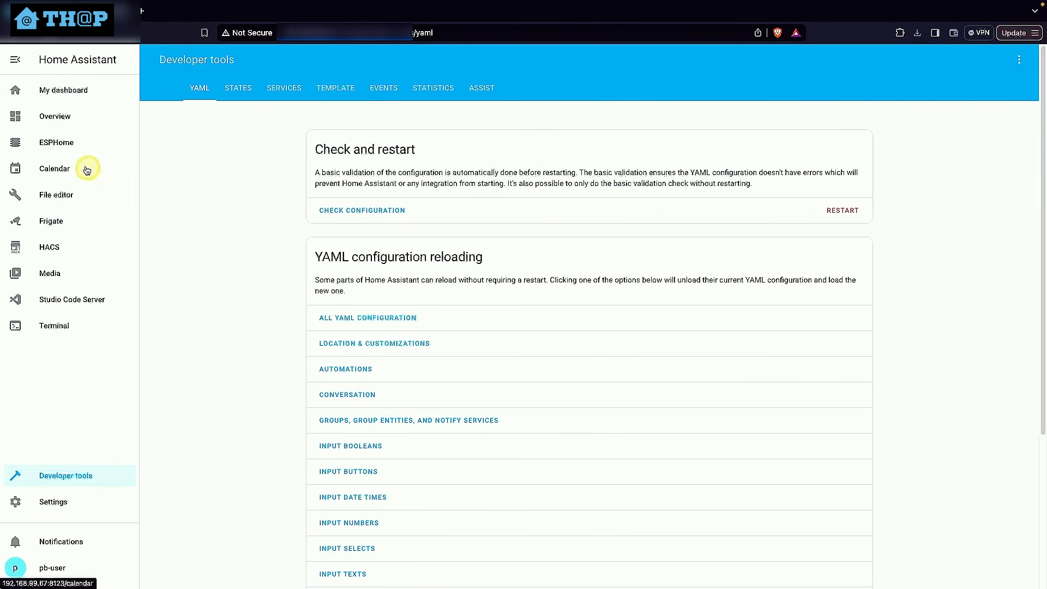
pyautogui.click(76, 96)
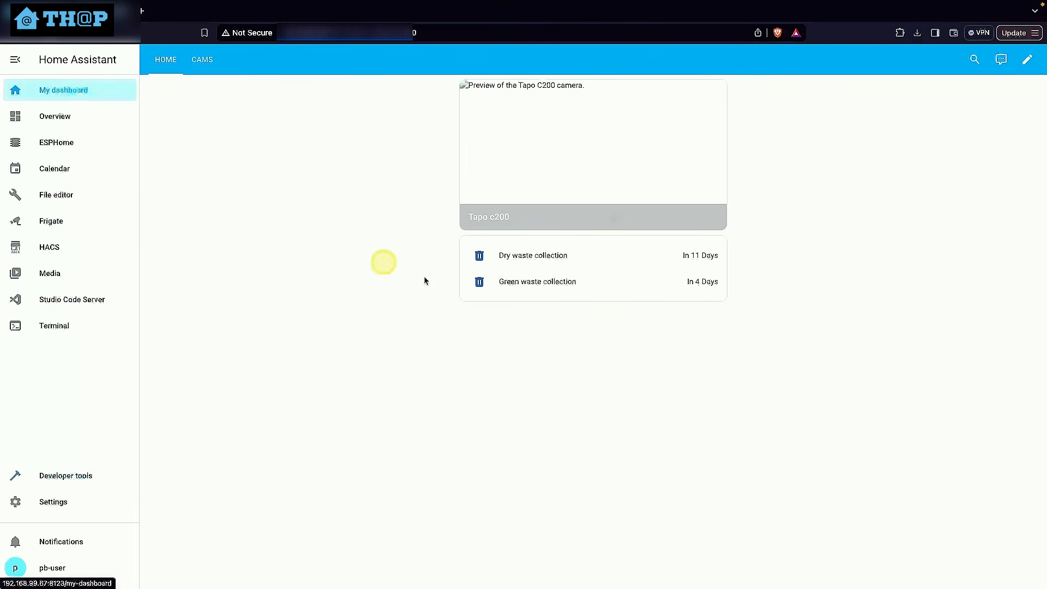
# Open the waste collection entities card in the dashboard's code editor and remove the mdi:trash-can icon line from the Dry waste collection entity
pyautogui.click(1040, 64)
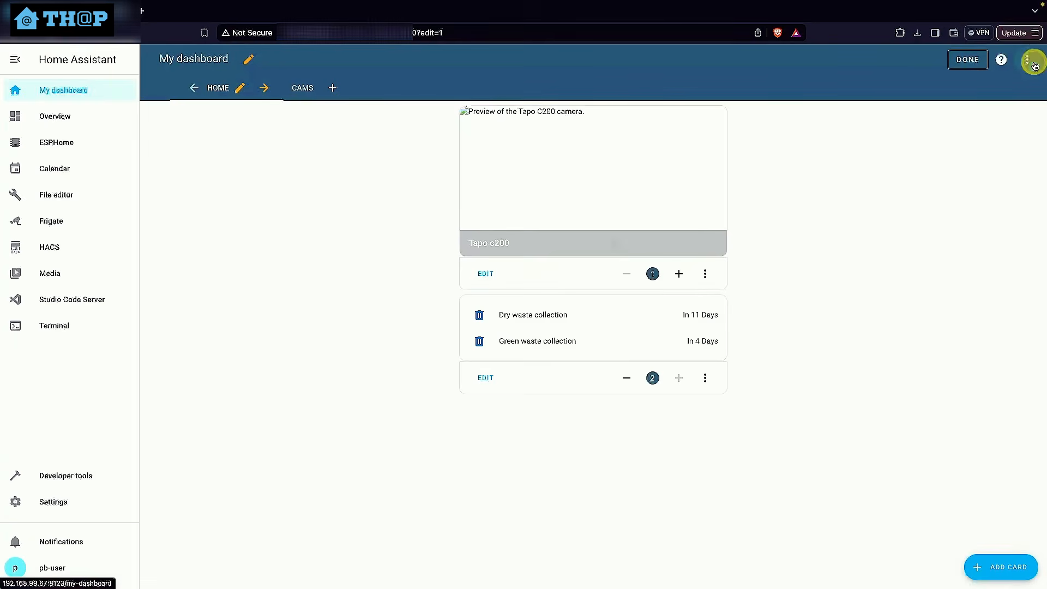
pyautogui.click(485, 379)
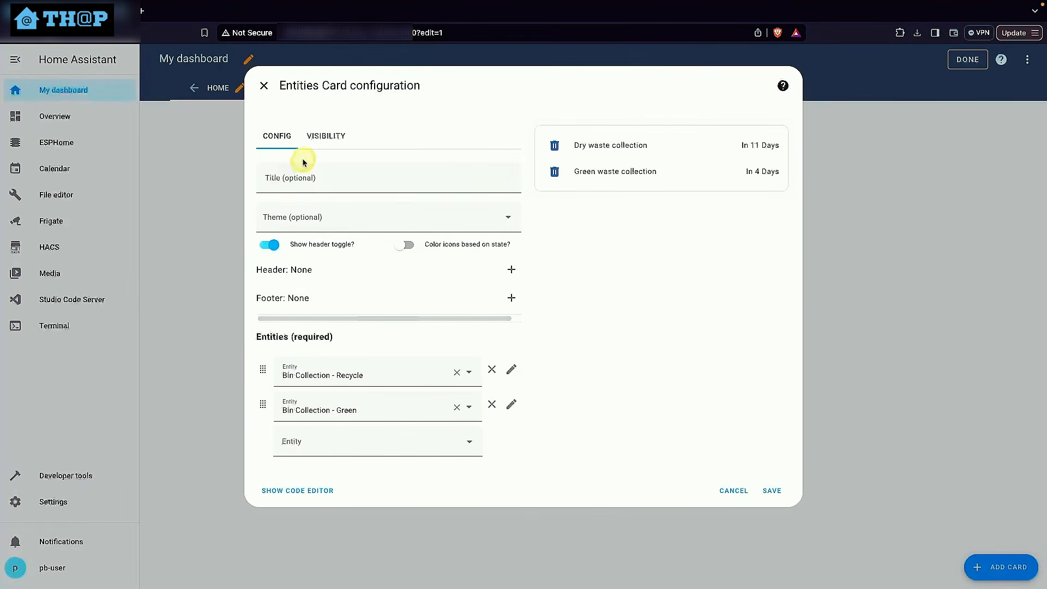
pyautogui.click(297, 491)
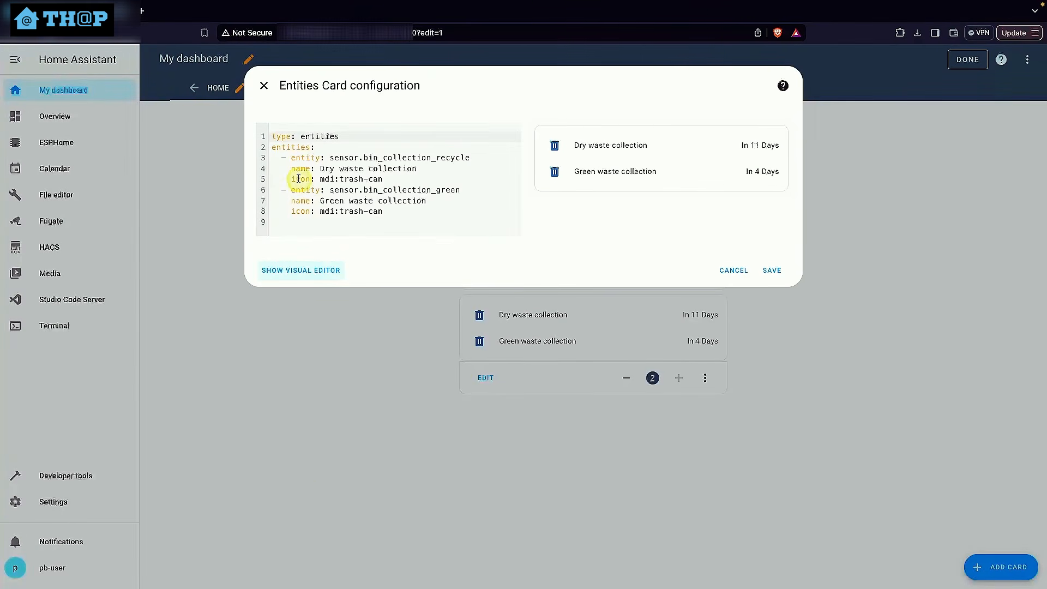
pyautogui.moveTo(407, 180); pyautogui.dragTo(430, 167)
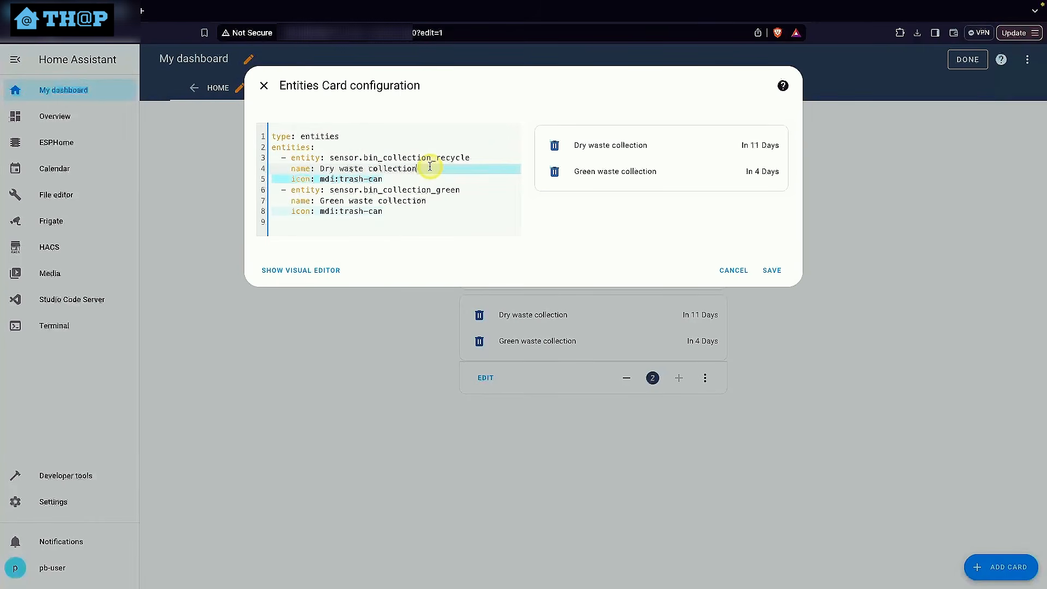
pyautogui.press('BackSpace')
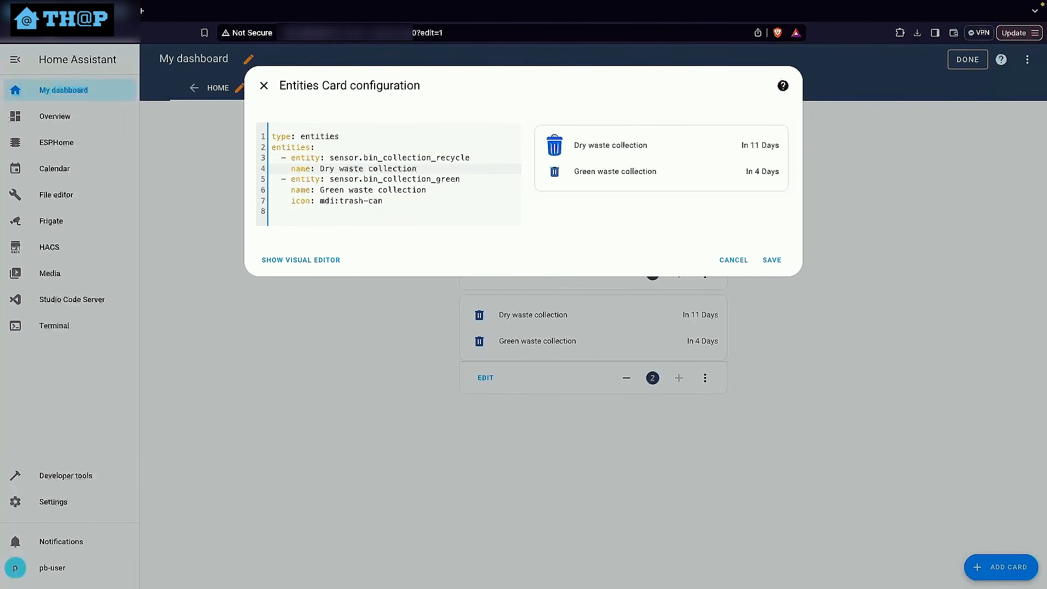
# Remove the mdi:trash-can icon line from the Green waste collection entity, save the card and finish editing the dashboard
pyautogui.moveTo(414, 206); pyautogui.dragTo(441, 195)
pyautogui.click(401, 201)
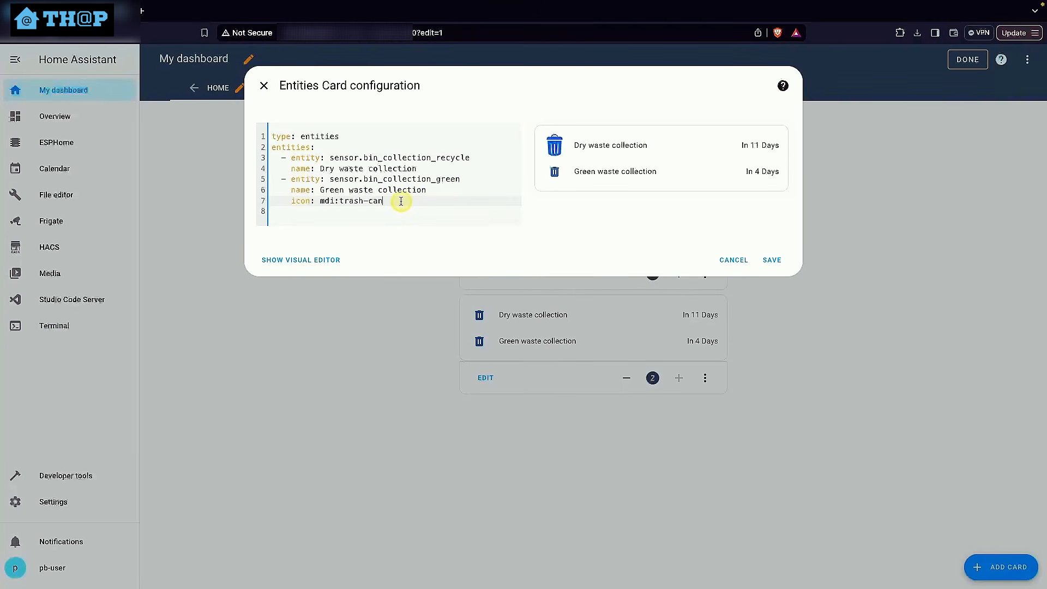
pyautogui.moveTo(312, 202); pyautogui.dragTo(175, 199)
pyautogui.press('BackSpace')
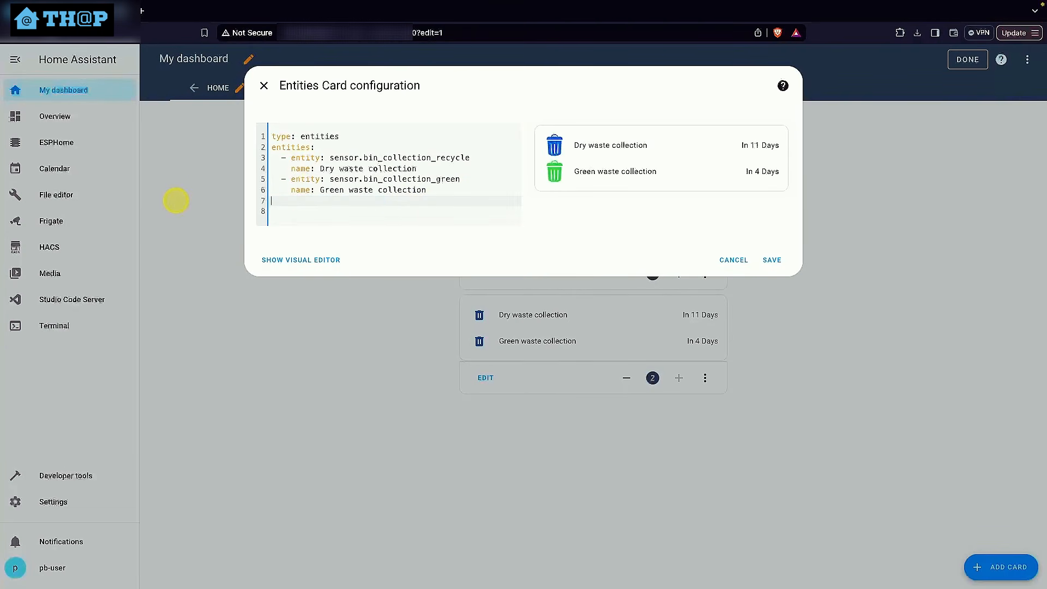
pyautogui.press('BackSpace')
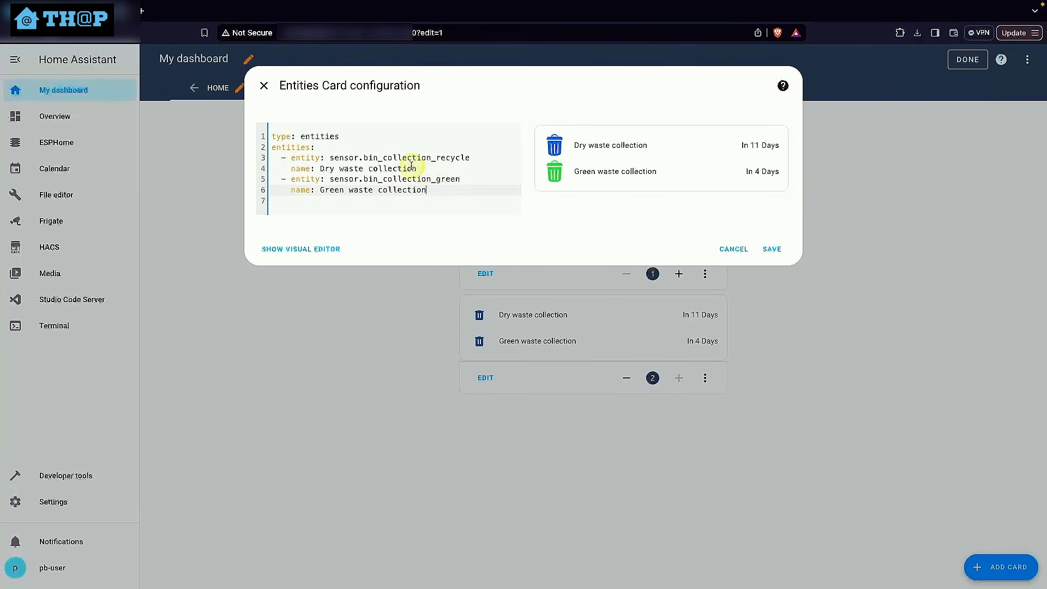
pyautogui.click(774, 249)
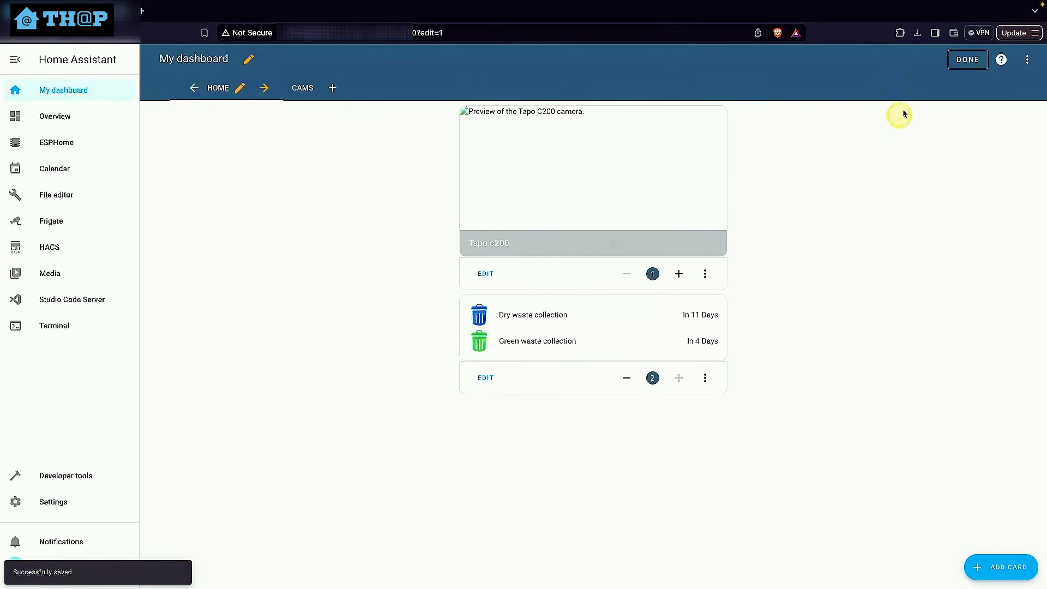
pyautogui.click(956, 61)
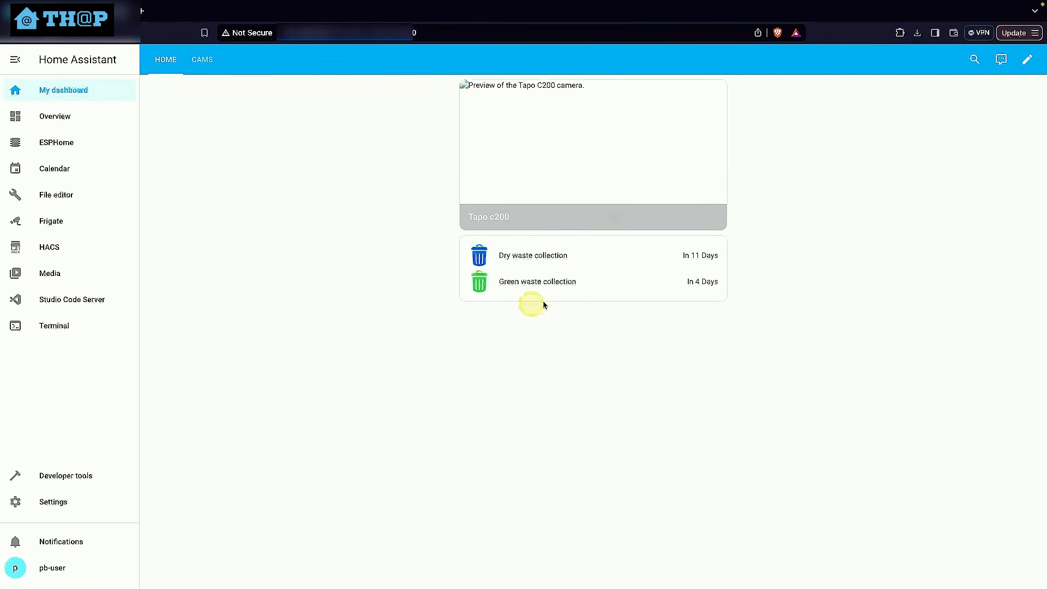